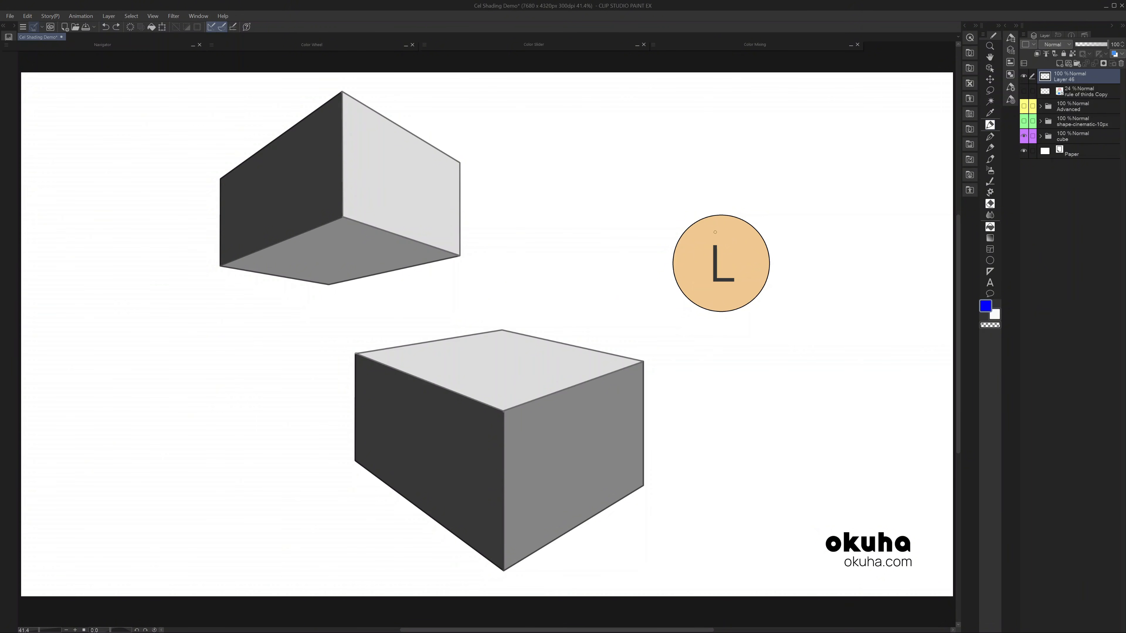
Step: Circle the light source marked L with a blue freehand stroke
{"action": "mouse_move", "coordinate": [733, 184]}
{"action": "left_mouse_down"}
{"action": "mouse_move", "coordinate": [748, 183]}
{"action": "mouse_move", "coordinate": [764, 144]}
{"action": "left_mouse_up"}
{"action": "key", "text": "Delete"}
{"action": "mouse_move", "coordinate": [739, 200]}
{"action": "left_mouse_down"}
{"action": "mouse_move", "coordinate": [774, 316]}
{"action": "mouse_move", "coordinate": [749, 202]}
{"action": "left_mouse_up"}
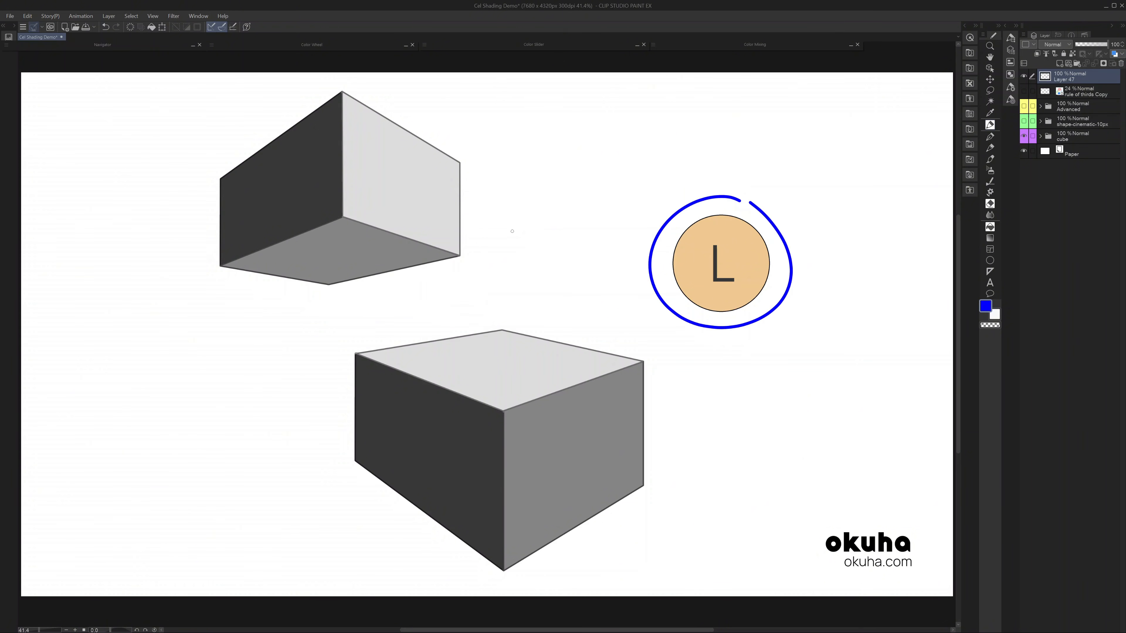
Step: Draw blue arrows to the right, bottom and left faces of the upper box, with a small circle above the left arrow
{"action": "mouse_move", "coordinate": [447, 189]}
{"action": "left_mouse_down"}
{"action": "mouse_move", "coordinate": [469, 212]}
{"action": "mouse_move", "coordinate": [446, 188]}
{"action": "mouse_move", "coordinate": [525, 226]}
{"action": "left_mouse_up"}
{"action": "mouse_move", "coordinate": [401, 254]}
{"action": "left_mouse_down"}
{"action": "mouse_move", "coordinate": [407, 269]}
{"action": "mouse_move", "coordinate": [423, 256]}
{"action": "mouse_move", "coordinate": [482, 267]}
{"action": "left_mouse_up"}
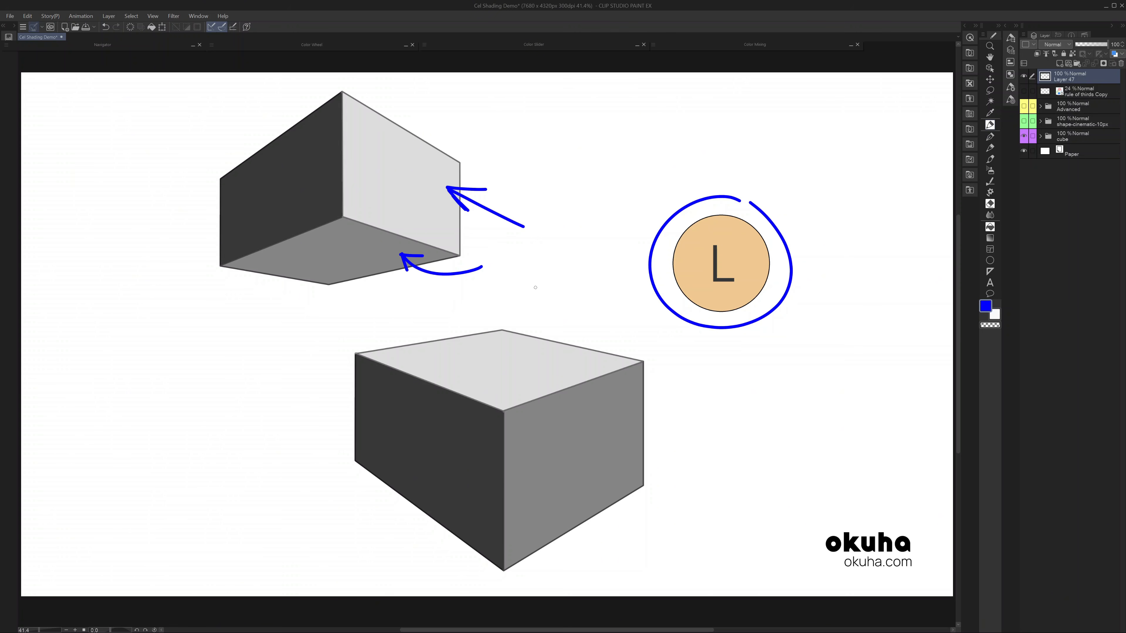
{"action": "mouse_move", "coordinate": [272, 118]}
{"action": "left_mouse_down"}
{"action": "mouse_move", "coordinate": [297, 152]}
{"action": "mouse_move", "coordinate": [294, 136]}
{"action": "left_mouse_up"}
{"action": "left_click_drag", "start_coordinate": [252, 100], "coordinate": [255, 100]}
Step: Draw blue arrows pointing to the top, right and left faces of the lower box
{"action": "mouse_move", "coordinate": [568, 318]}
{"action": "left_mouse_down"}
{"action": "mouse_move", "coordinate": [533, 360]}
{"action": "mouse_move", "coordinate": [556, 352]}
{"action": "left_mouse_up"}
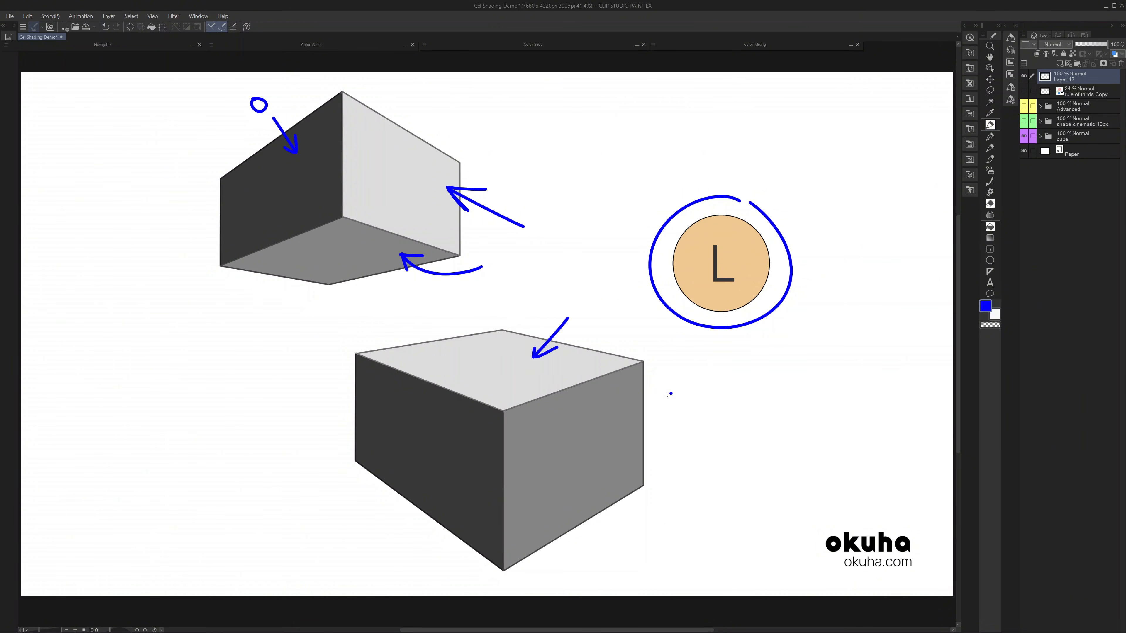
{"action": "left_click_drag", "start_coordinate": [670, 393], "coordinate": [612, 428]}
{"action": "mouse_move", "coordinate": [622, 413]}
{"action": "left_mouse_down"}
{"action": "mouse_move", "coordinate": [612, 428]}
{"action": "mouse_move", "coordinate": [645, 429]}
{"action": "left_mouse_up"}
{"action": "mouse_move", "coordinate": [413, 443]}
{"action": "left_mouse_down"}
{"action": "mouse_move", "coordinate": [431, 457]}
{"action": "mouse_move", "coordinate": [358, 516]}
{"action": "left_mouse_up"}
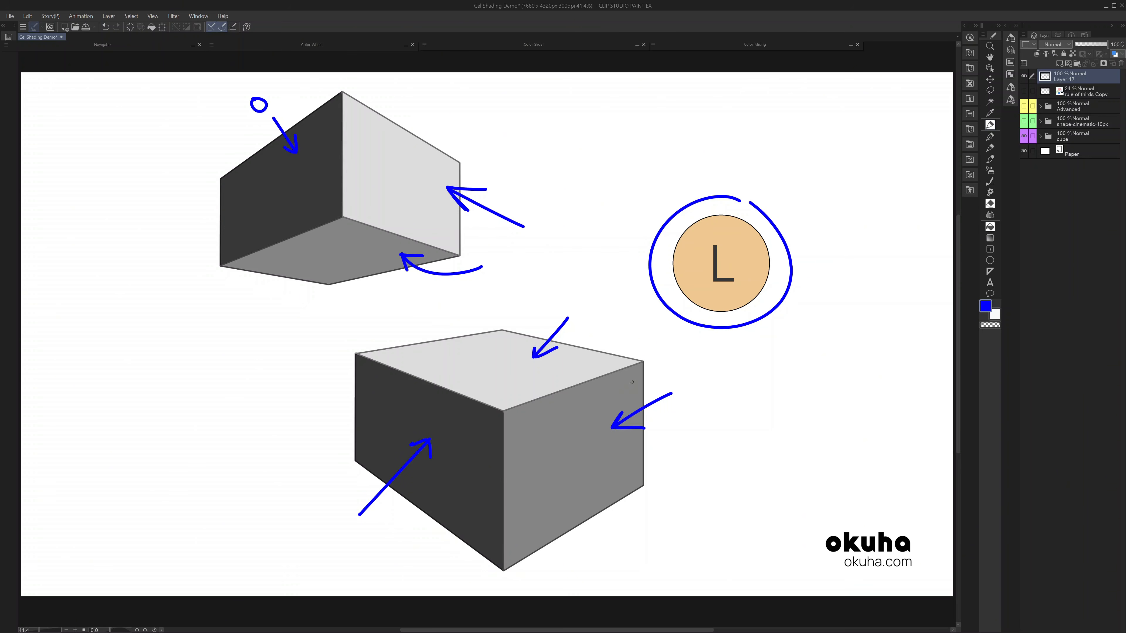
Step: Add a second arrow to each face of the upper box, a small circle on its right face, and the letter B beside it
{"action": "left_click_drag", "start_coordinate": [374, 257], "coordinate": [425, 296]}
{"action": "mouse_move", "coordinate": [275, 169]}
{"action": "left_mouse_down"}
{"action": "mouse_move", "coordinate": [285, 163]}
{"action": "mouse_move", "coordinate": [245, 134]}
{"action": "left_mouse_up"}
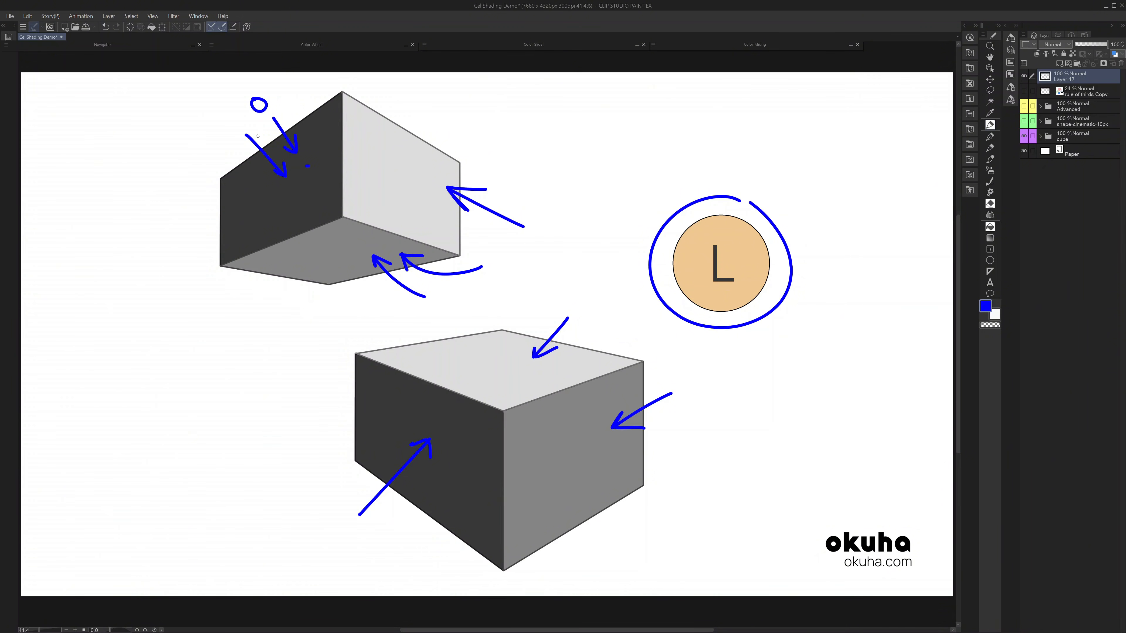
{"action": "mouse_move", "coordinate": [454, 131]}
{"action": "left_mouse_down"}
{"action": "mouse_move", "coordinate": [471, 139]}
{"action": "mouse_move", "coordinate": [491, 115]}
{"action": "left_mouse_up"}
{"action": "left_click_drag", "start_coordinate": [426, 166], "coordinate": [428, 162]}
{"action": "left_click_drag", "start_coordinate": [542, 104], "coordinate": [547, 129]}
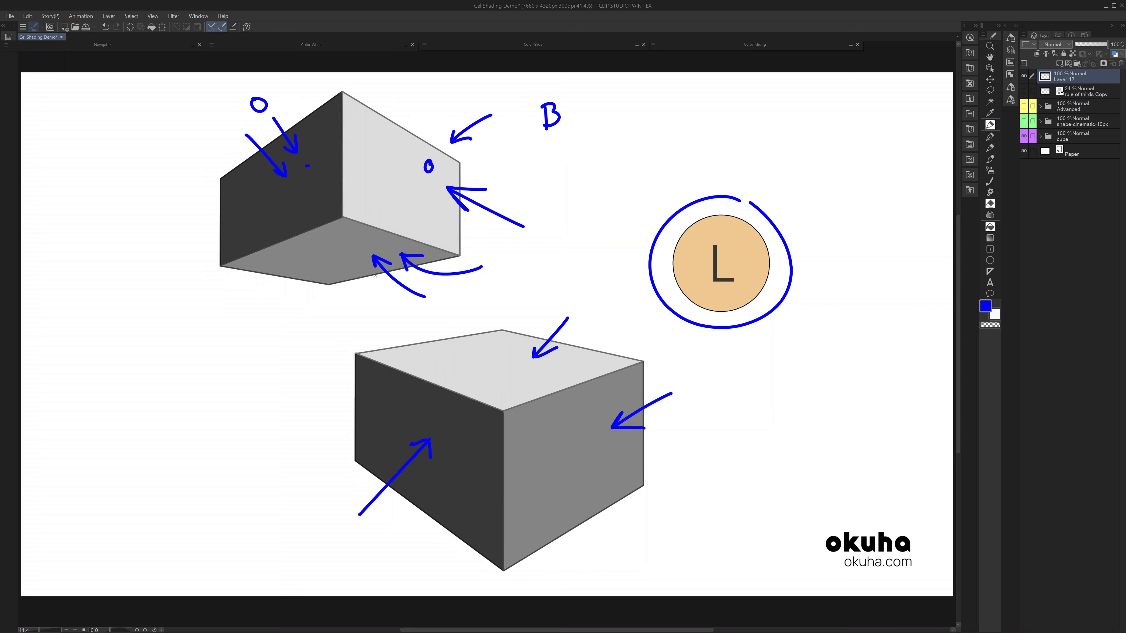
Step: Draw an arrow labelled KL to the upper box's underside, and annotate its dark left face with another arrow and marks
{"action": "left_click_drag", "start_coordinate": [328, 260], "coordinate": [338, 262]}
{"action": "mouse_move", "coordinate": [334, 252]}
{"action": "left_mouse_down"}
{"action": "mouse_move", "coordinate": [278, 359]}
{"action": "mouse_move", "coordinate": [319, 341]}
{"action": "left_mouse_up"}
{"action": "left_click_drag", "start_coordinate": [218, 154], "coordinate": [250, 193]}
{"action": "left_click_drag", "start_coordinate": [232, 183], "coordinate": [241, 170]}
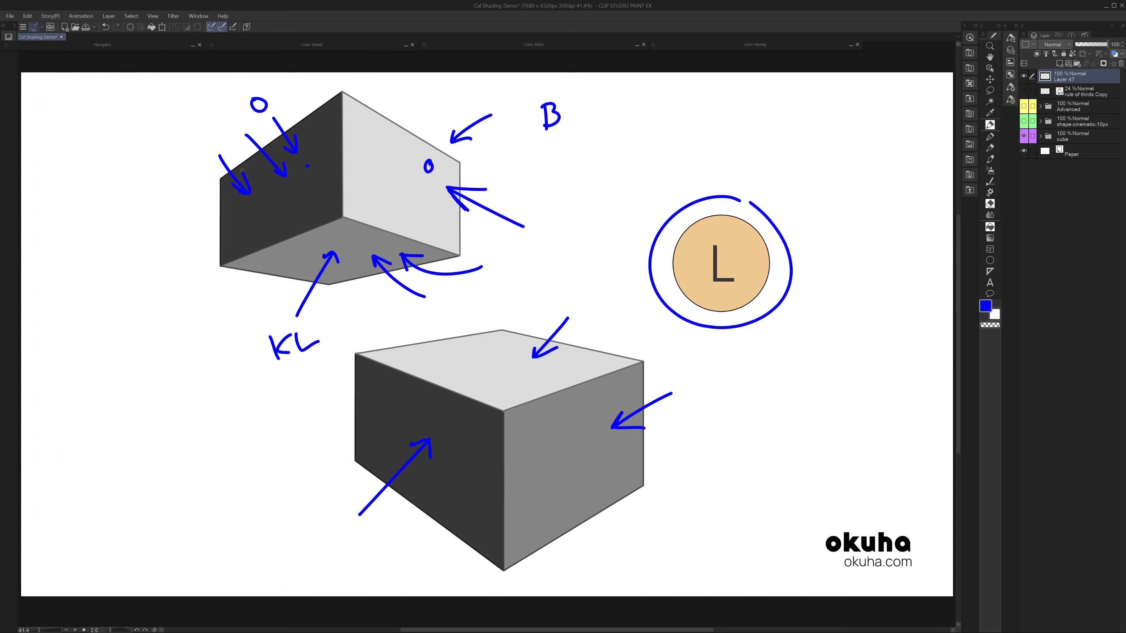
{"action": "mouse_move", "coordinate": [176, 132]}
{"action": "left_mouse_down"}
{"action": "mouse_move", "coordinate": [191, 147]}
{"action": "mouse_move", "coordinate": [204, 138]}
{"action": "left_mouse_up"}
{"action": "mouse_move", "coordinate": [207, 110]}
{"action": "left_mouse_down"}
{"action": "mouse_move", "coordinate": [202, 129]}
{"action": "mouse_move", "coordinate": [225, 124]}
{"action": "left_mouse_up"}
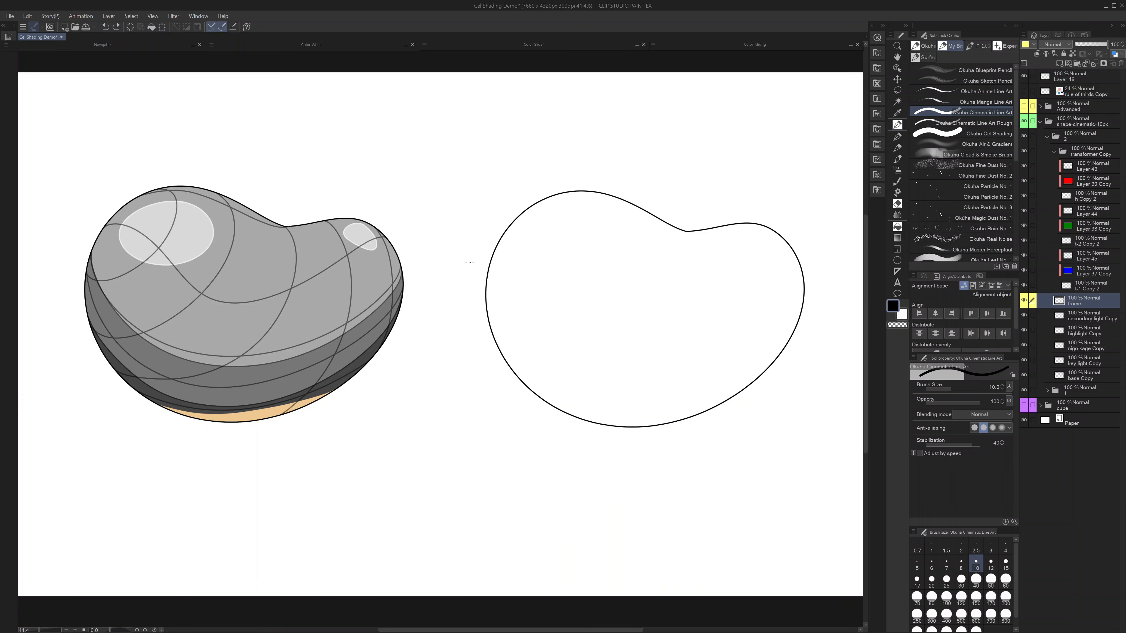
{"action": "left_click", "coordinate": [1058, 83]}
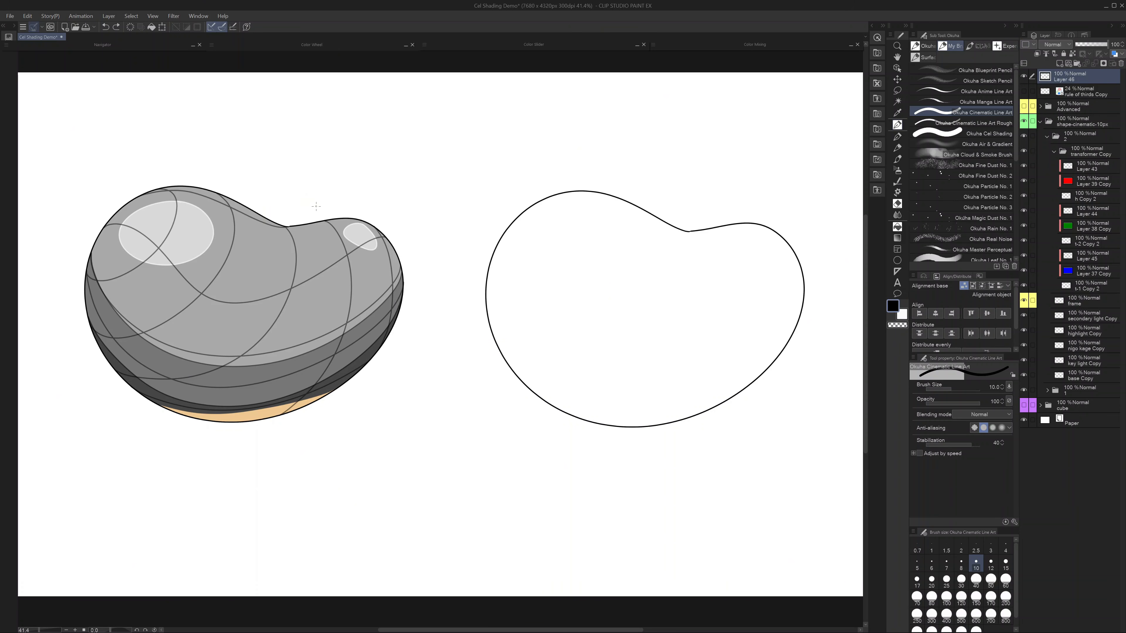
{"action": "mouse_move", "coordinate": [643, 172]}
{"action": "left_mouse_down"}
{"action": "mouse_move", "coordinate": [665, 172]}
{"action": "mouse_move", "coordinate": [683, 129]}
{"action": "left_mouse_up"}
{"action": "key", "text": "ctrl+z"}
{"action": "key", "text": "ctrl+z"}
{"action": "mouse_move", "coordinate": [304, 195]}
{"action": "left_mouse_down"}
{"action": "mouse_move", "coordinate": [333, 183]}
{"action": "mouse_move", "coordinate": [345, 137]}
{"action": "left_mouse_up"}
{"action": "key", "text": "ctrl+z"}
{"action": "key", "text": "ctrl+z"}
Step: On the frame layer, draw a curved vertical contour through the blank bean shape from its dip to its base, crossed by a small arch
{"action": "left_click", "coordinate": [1076, 300]}
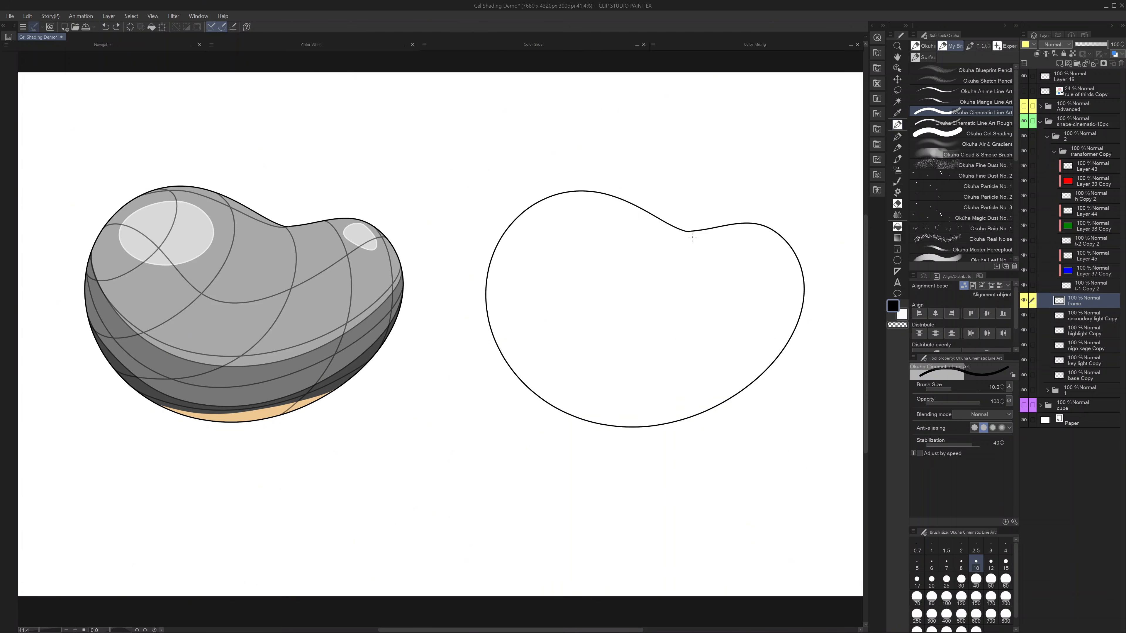
{"action": "mouse_move", "coordinate": [691, 231]}
{"action": "left_mouse_down"}
{"action": "mouse_move", "coordinate": [660, 250]}
{"action": "mouse_move", "coordinate": [609, 344]}
{"action": "mouse_move", "coordinate": [609, 425]}
{"action": "mouse_move", "coordinate": [667, 404]}
{"action": "mouse_move", "coordinate": [626, 362]}
{"action": "mouse_move", "coordinate": [548, 377]}
{"action": "mouse_move", "coordinate": [552, 406]}
{"action": "left_mouse_up"}
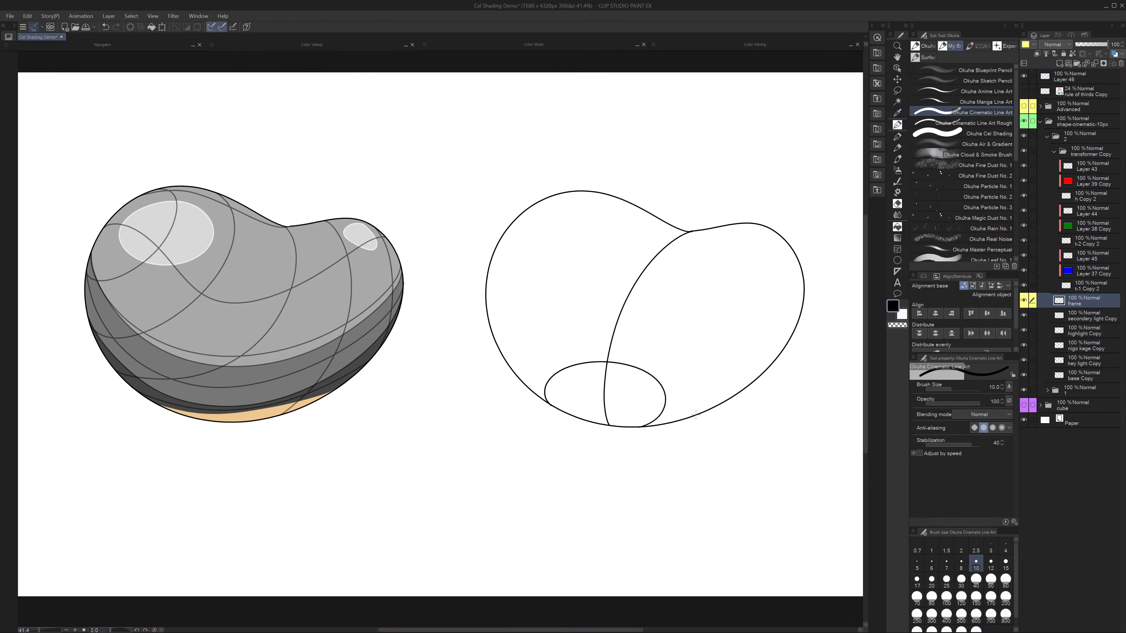
{"action": "mouse_move", "coordinate": [695, 415]}
{"action": "left_mouse_down"}
{"action": "mouse_move", "coordinate": [714, 350]}
{"action": "mouse_move", "coordinate": [610, 309]}
{"action": "mouse_move", "coordinate": [520, 343]}
{"action": "mouse_move", "coordinate": [519, 378]}
{"action": "left_mouse_up"}
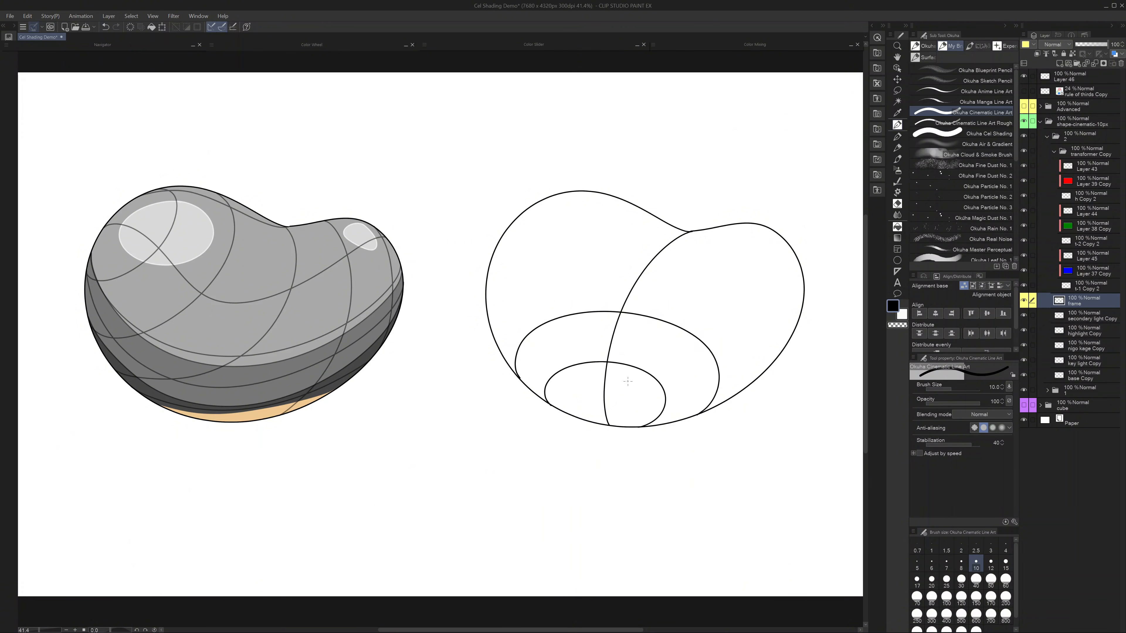
{"action": "mouse_move", "coordinate": [752, 381]}
{"action": "left_mouse_down"}
{"action": "mouse_move", "coordinate": [765, 323]}
{"action": "mouse_move", "coordinate": [652, 249]}
{"action": "mouse_move", "coordinate": [516, 277]}
{"action": "mouse_move", "coordinate": [498, 344]}
{"action": "left_mouse_up"}
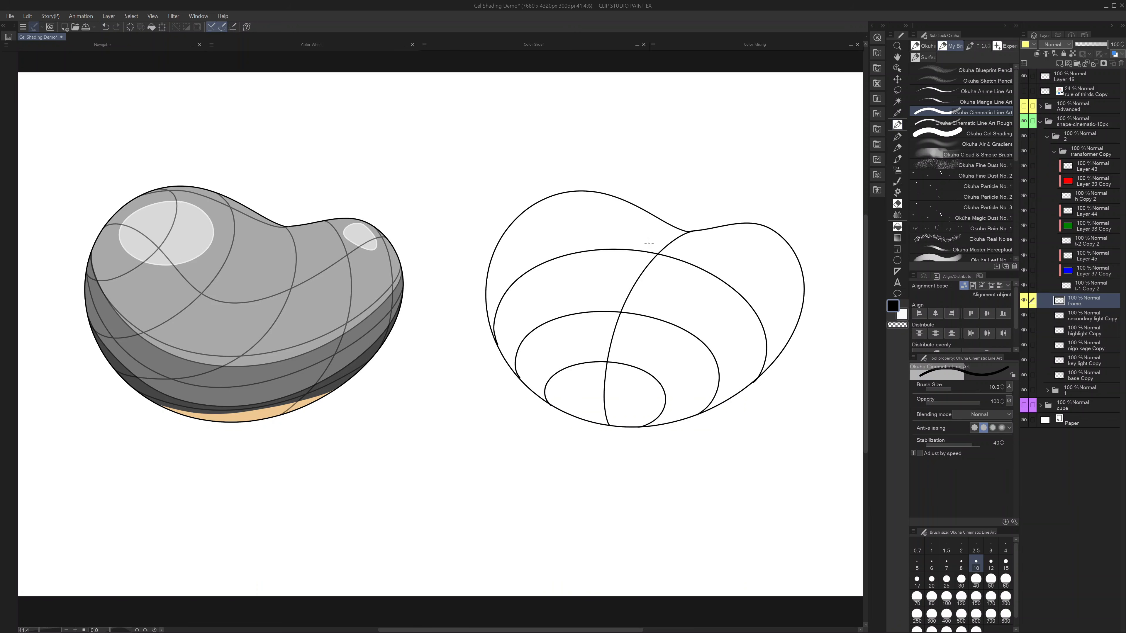
{"action": "key", "text": "ctrl+z"}
{"action": "key", "text": "ctrl+z"}
{"action": "key", "text": "ctrl+z"}
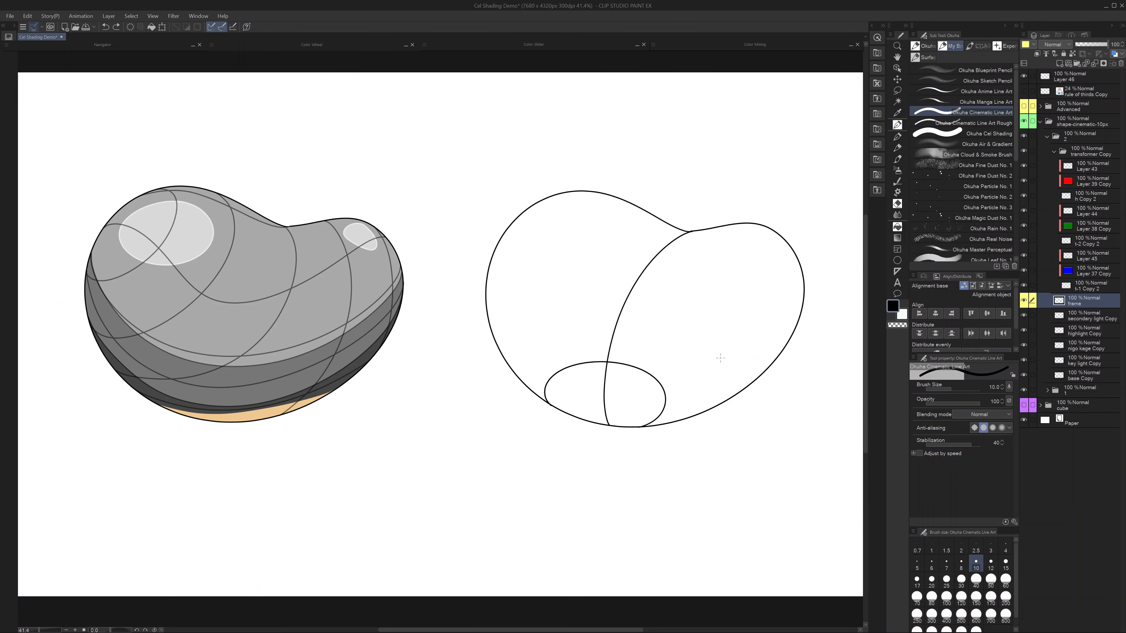
Step: Draw four cross contours over the bean shape, starting with a small arch at the base and following the surface dip higher up
{"action": "mouse_move", "coordinate": [652, 426]}
{"action": "left_mouse_down"}
{"action": "mouse_move", "coordinate": [664, 401]}
{"action": "mouse_move", "coordinate": [630, 363]}
{"action": "mouse_move", "coordinate": [551, 370]}
{"action": "mouse_move", "coordinate": [547, 401]}
{"action": "left_mouse_up"}
{"action": "mouse_move", "coordinate": [692, 416]}
{"action": "left_mouse_down"}
{"action": "mouse_move", "coordinate": [690, 342]}
{"action": "mouse_move", "coordinate": [544, 315]}
{"action": "mouse_move", "coordinate": [509, 339]}
{"action": "mouse_move", "coordinate": [513, 371]}
{"action": "left_mouse_up"}
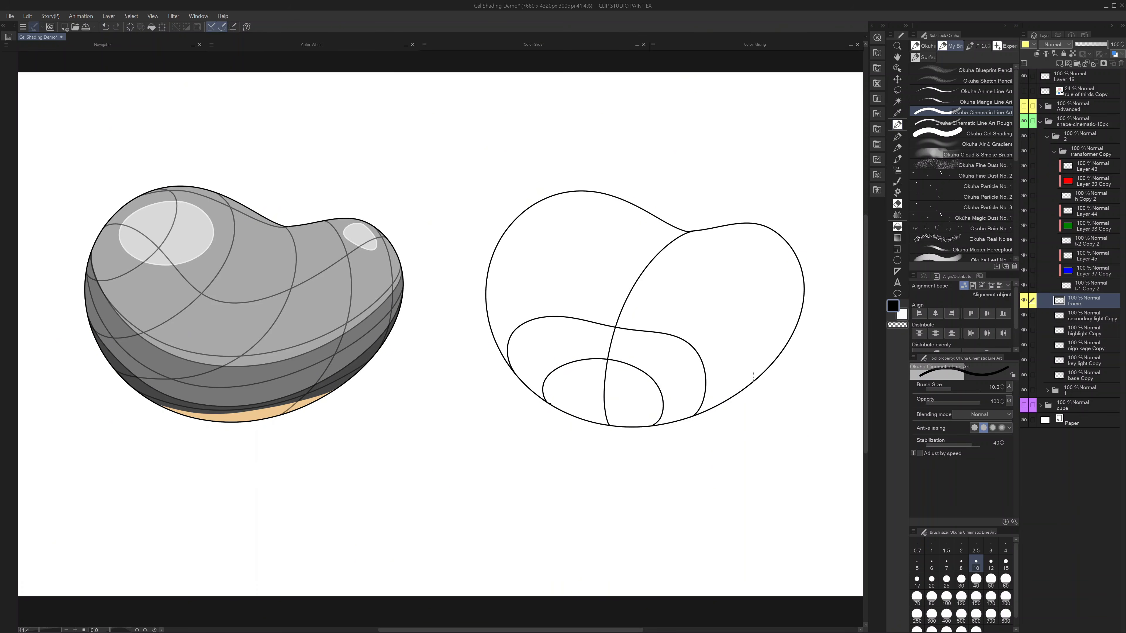
{"action": "mouse_move", "coordinate": [754, 376]}
{"action": "left_mouse_down"}
{"action": "mouse_move", "coordinate": [753, 312]}
{"action": "mouse_move", "coordinate": [594, 263]}
{"action": "mouse_move", "coordinate": [506, 268]}
{"action": "mouse_move", "coordinate": [487, 313]}
{"action": "left_mouse_up"}
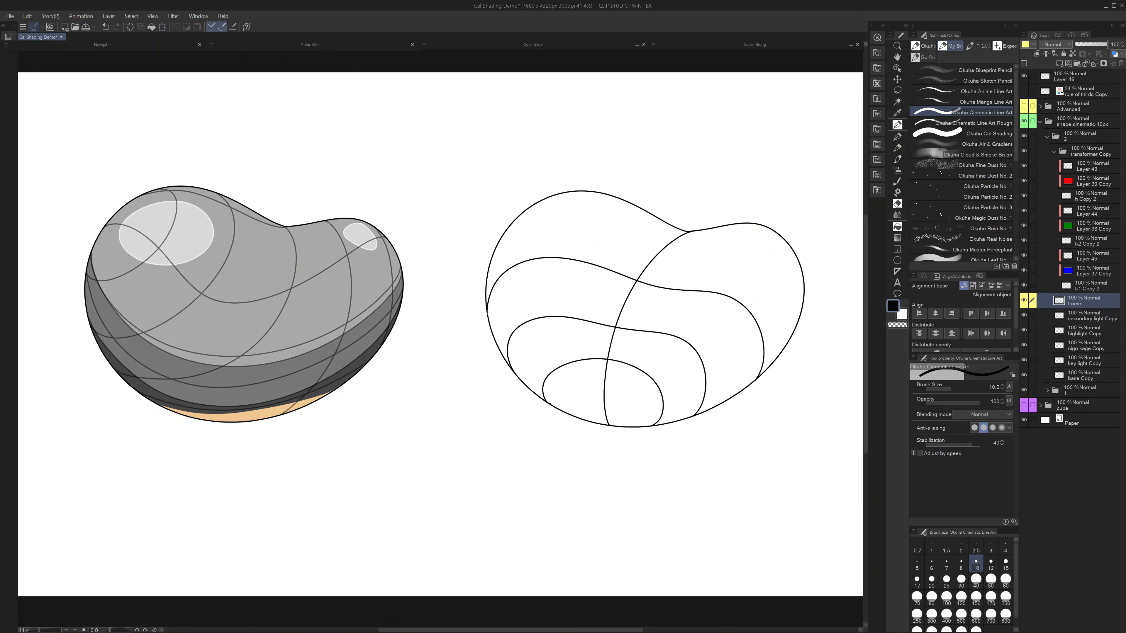
{"action": "mouse_move", "coordinate": [797, 329]}
{"action": "left_mouse_down"}
{"action": "mouse_move", "coordinate": [798, 311]}
{"action": "mouse_move", "coordinate": [736, 252]}
{"action": "mouse_move", "coordinate": [588, 213]}
{"action": "mouse_move", "coordinate": [509, 233]}
{"action": "mouse_move", "coordinate": [494, 263]}
{"action": "left_mouse_up"}
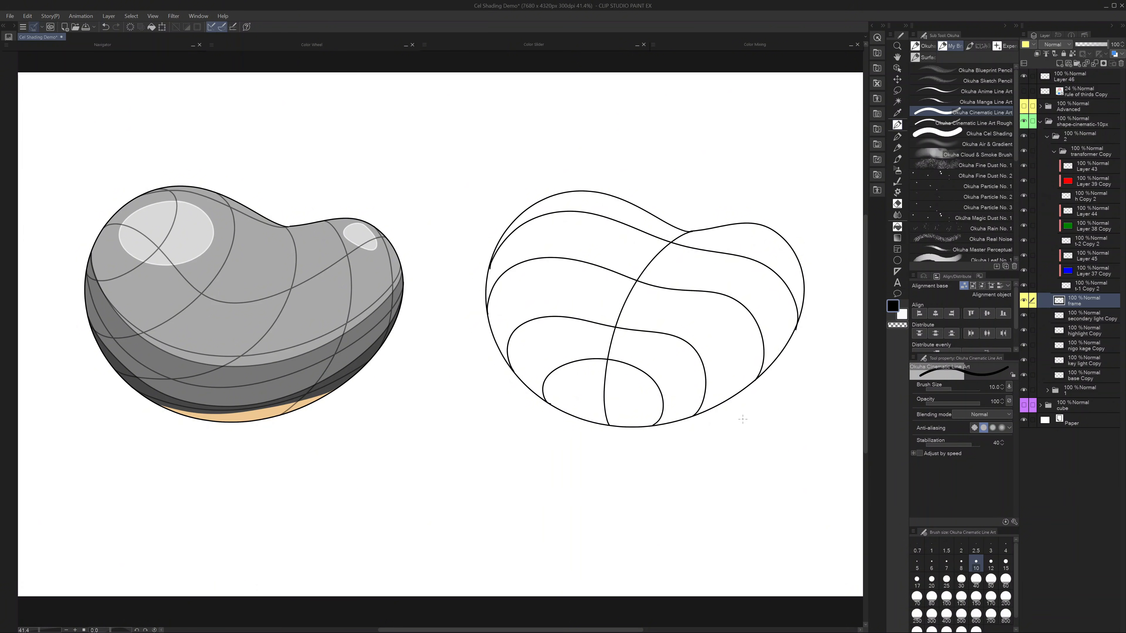
{"action": "key", "text": "ctrl+z"}
{"action": "mouse_move", "coordinate": [798, 329]}
{"action": "left_mouse_down"}
{"action": "mouse_move", "coordinate": [795, 305]}
{"action": "mouse_move", "coordinate": [674, 253]}
{"action": "mouse_move", "coordinate": [510, 231]}
{"action": "mouse_move", "coordinate": [498, 245]}
{"action": "left_mouse_up"}
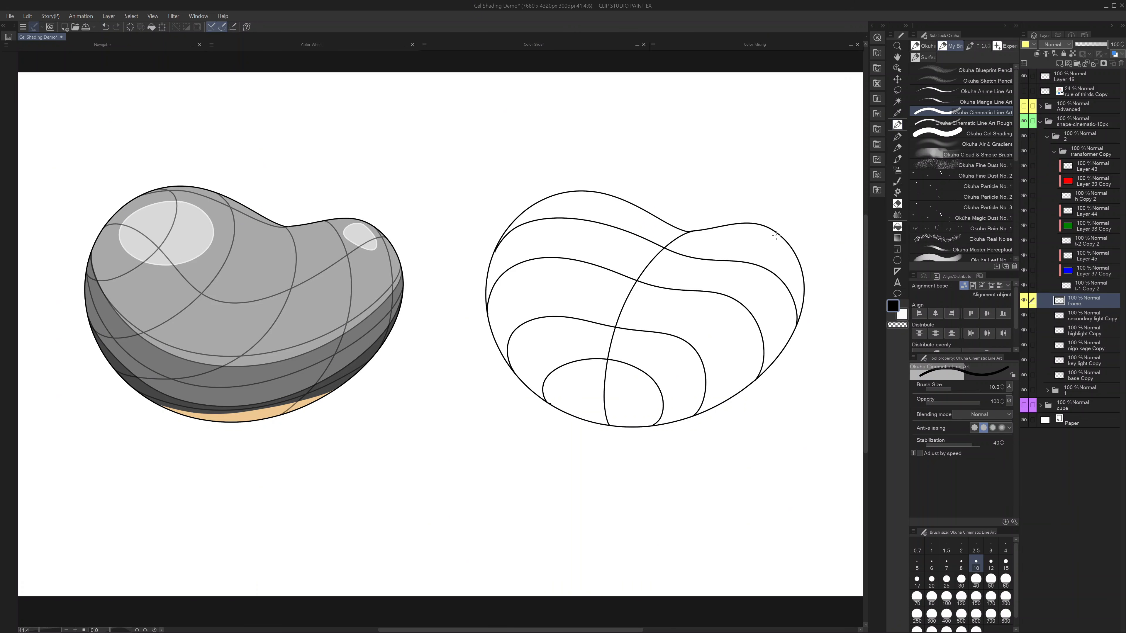
{"action": "mouse_move", "coordinate": [776, 232]}
{"action": "left_mouse_down"}
{"action": "mouse_move", "coordinate": [785, 257]}
{"action": "mouse_move", "coordinate": [772, 312]}
{"action": "mouse_move", "coordinate": [724, 367]}
{"action": "mouse_move", "coordinate": [655, 400]}
{"action": "mouse_move", "coordinate": [592, 399]}
{"action": "mouse_move", "coordinate": [525, 353]}
{"action": "mouse_move", "coordinate": [503, 284]}
{"action": "mouse_move", "coordinate": [521, 213]}
{"action": "left_mouse_up"}
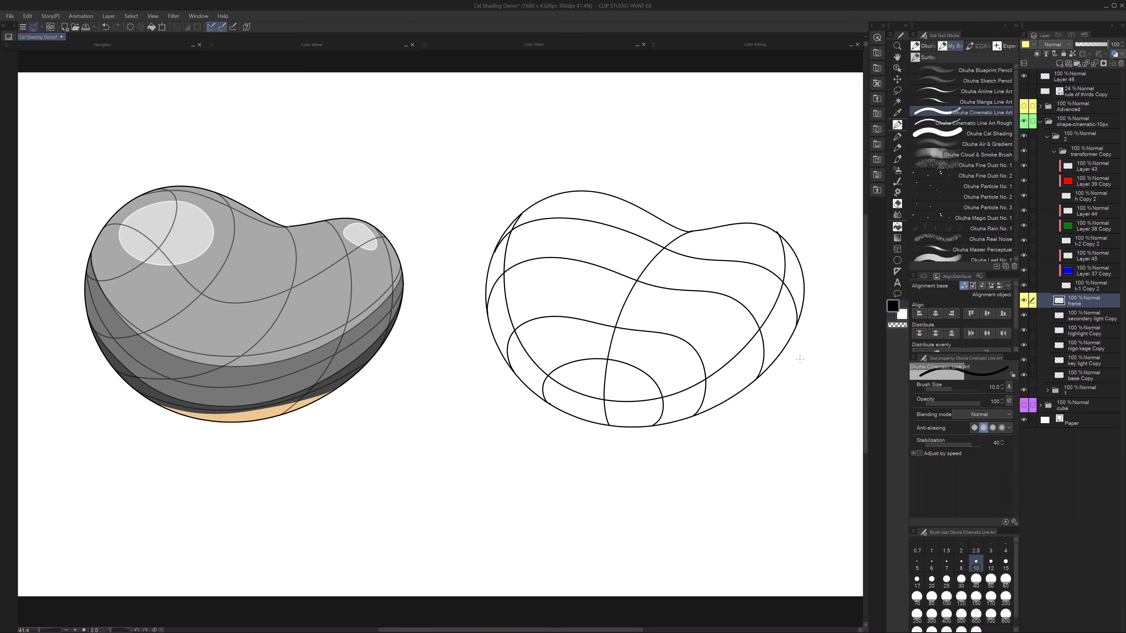
{"action": "mouse_move", "coordinate": [599, 194]}
{"action": "left_mouse_down"}
{"action": "mouse_move", "coordinate": [557, 288]}
{"action": "mouse_move", "coordinate": [649, 342]}
{"action": "mouse_move", "coordinate": [727, 285]}
{"action": "mouse_move", "coordinate": [710, 230]}
{"action": "left_mouse_up"}
{"action": "key", "text": "ctrl+z"}
{"action": "mouse_move", "coordinate": [639, 205]}
{"action": "left_mouse_down"}
{"action": "mouse_move", "coordinate": [558, 232]}
{"action": "mouse_move", "coordinate": [566, 333]}
{"action": "mouse_move", "coordinate": [697, 335]}
{"action": "mouse_move", "coordinate": [742, 255]}
{"action": "mouse_move", "coordinate": [714, 226]}
{"action": "left_mouse_up"}
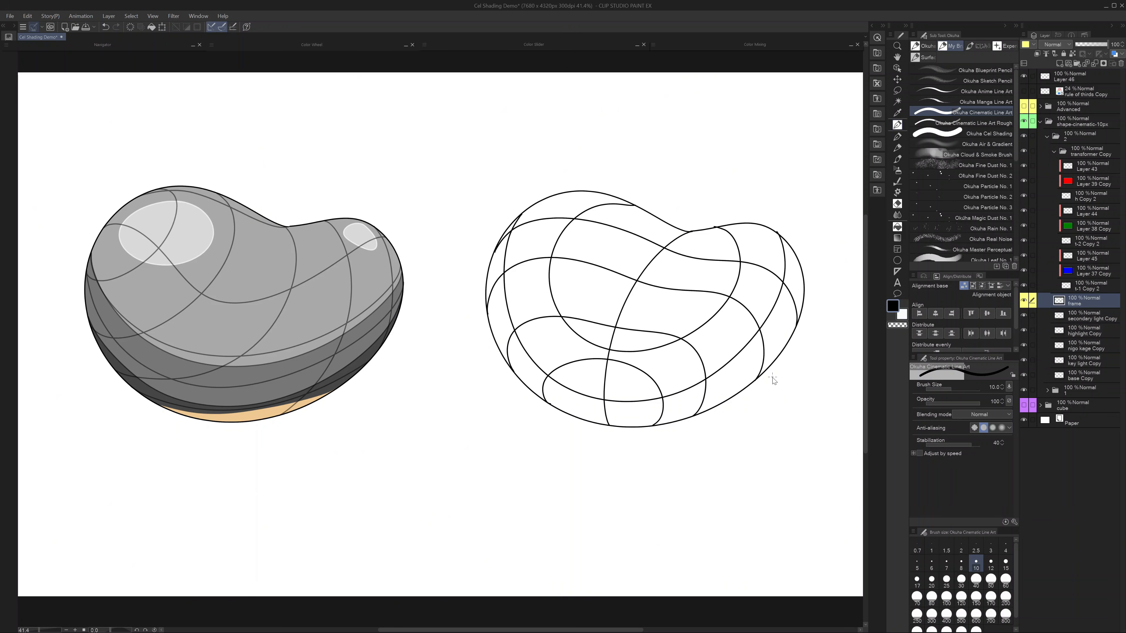
{"action": "key", "text": "ctrl+z"}
{"action": "key", "text": "ctrl+z"}
Step: Draw two nested U-shaped contours sweeping around the lower side of the bean shape to complete its wireframe
{"action": "mouse_move", "coordinate": [789, 244]}
{"action": "left_mouse_down"}
{"action": "mouse_move", "coordinate": [752, 363]}
{"action": "mouse_move", "coordinate": [599, 407]}
{"action": "mouse_move", "coordinate": [503, 310]}
{"action": "mouse_move", "coordinate": [495, 246]}
{"action": "mouse_move", "coordinate": [492, 302]}
{"action": "mouse_move", "coordinate": [611, 405]}
{"action": "mouse_move", "coordinate": [753, 356]}
{"action": "mouse_move", "coordinate": [800, 271]}
{"action": "left_mouse_up"}
{"action": "key", "text": "ctrl+z"}
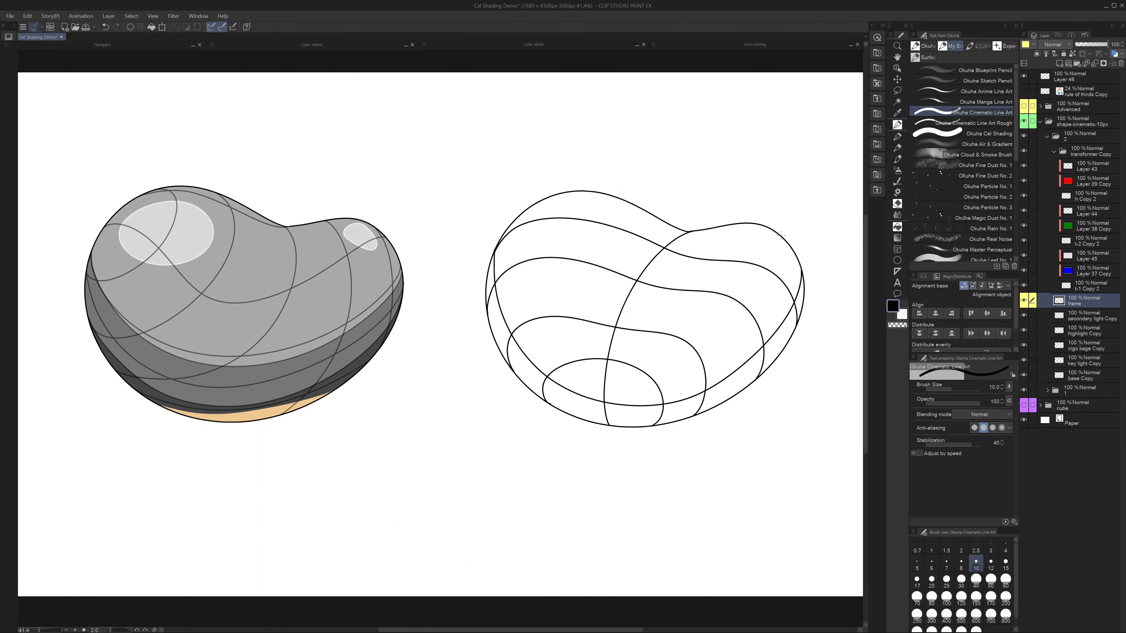
{"action": "mouse_move", "coordinate": [743, 224]}
{"action": "left_mouse_down"}
{"action": "mouse_move", "coordinate": [750, 247]}
{"action": "mouse_move", "coordinate": [708, 300]}
{"action": "mouse_move", "coordinate": [596, 309]}
{"action": "mouse_move", "coordinate": [551, 251]}
{"action": "mouse_move", "coordinate": [579, 207]}
{"action": "mouse_move", "coordinate": [621, 201]}
{"action": "left_mouse_up"}
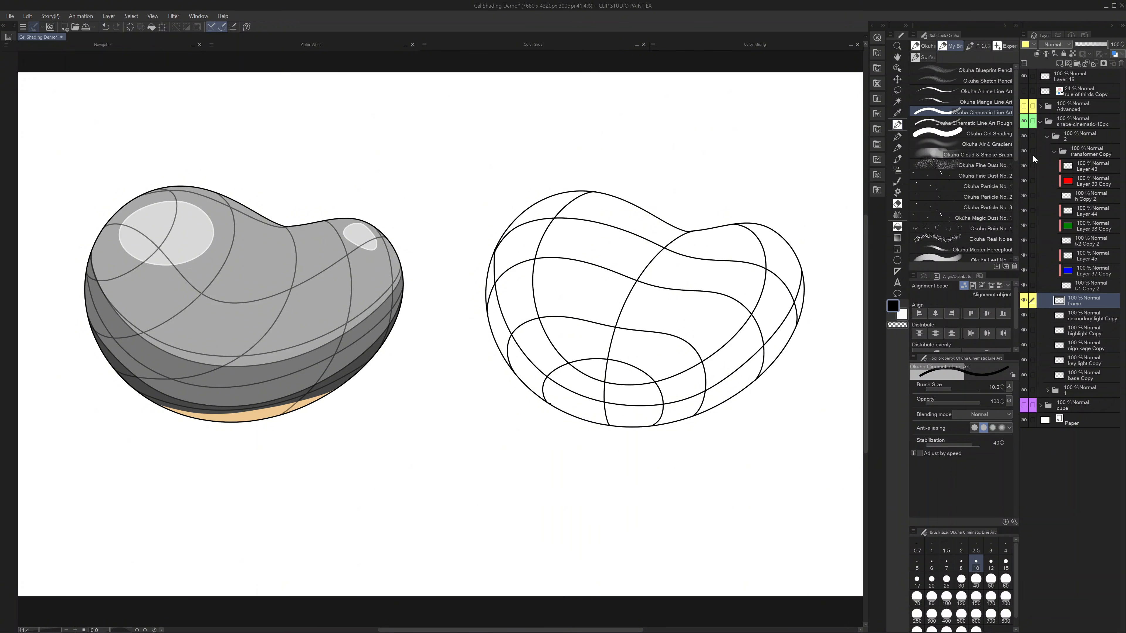
Step: Choose the Okuha Cel Shading brush and set the drawing colour to a medium grey, RGB 146, 146, 146
{"action": "left_click", "coordinate": [1083, 287]}
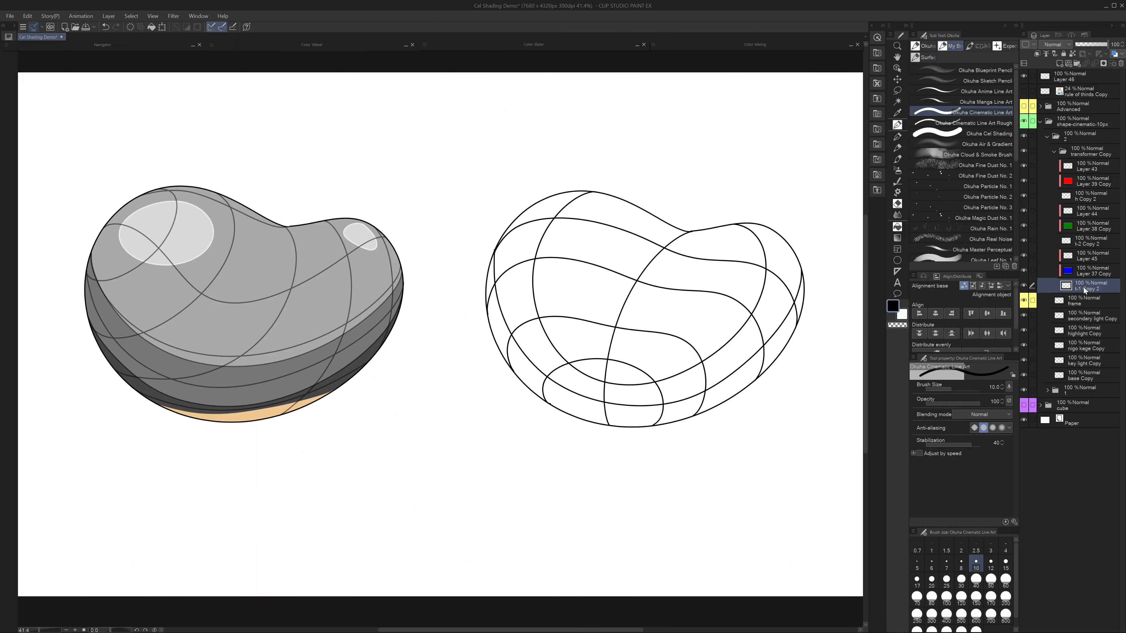
{"action": "left_click", "coordinate": [960, 134]}
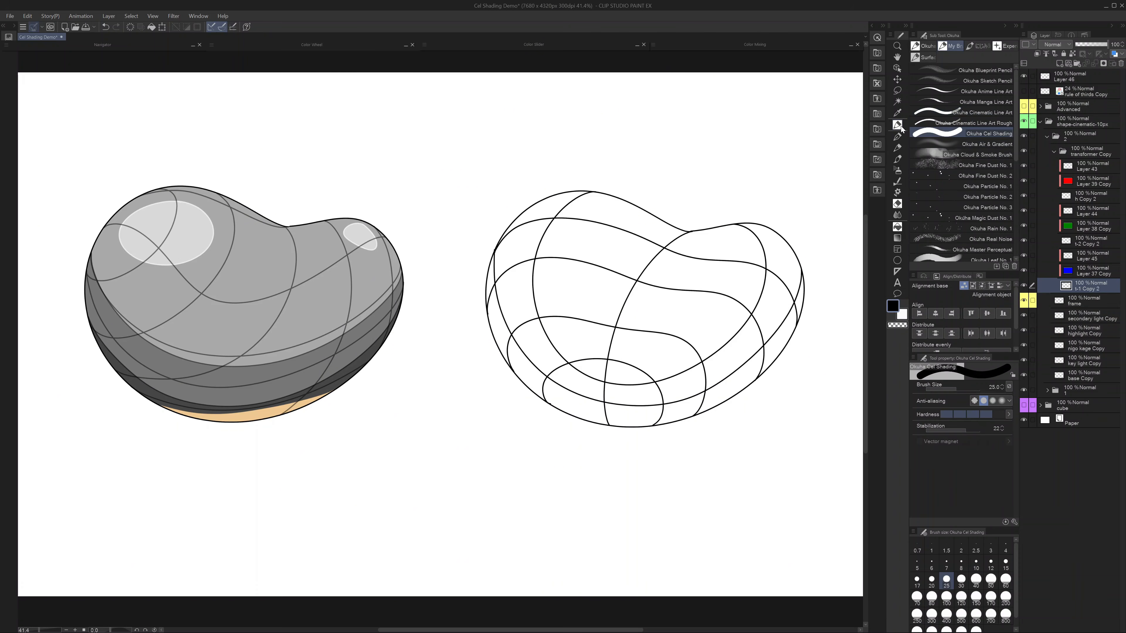
{"action": "left_click", "coordinate": [404, 47]}
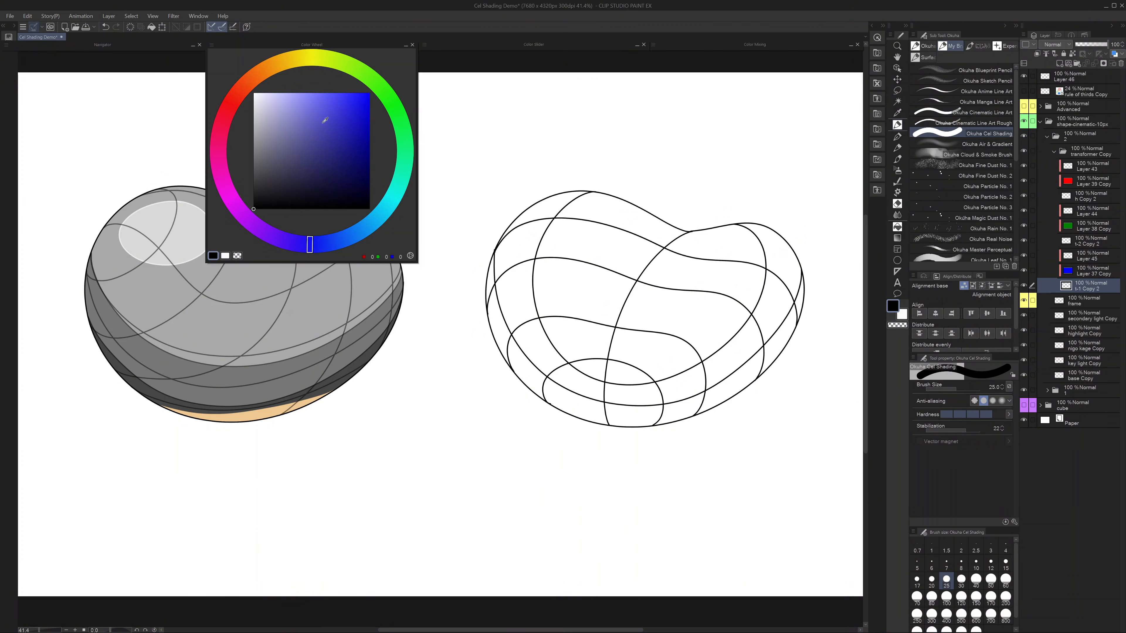
{"action": "left_click_drag", "start_coordinate": [285, 134], "coordinate": [253, 143]}
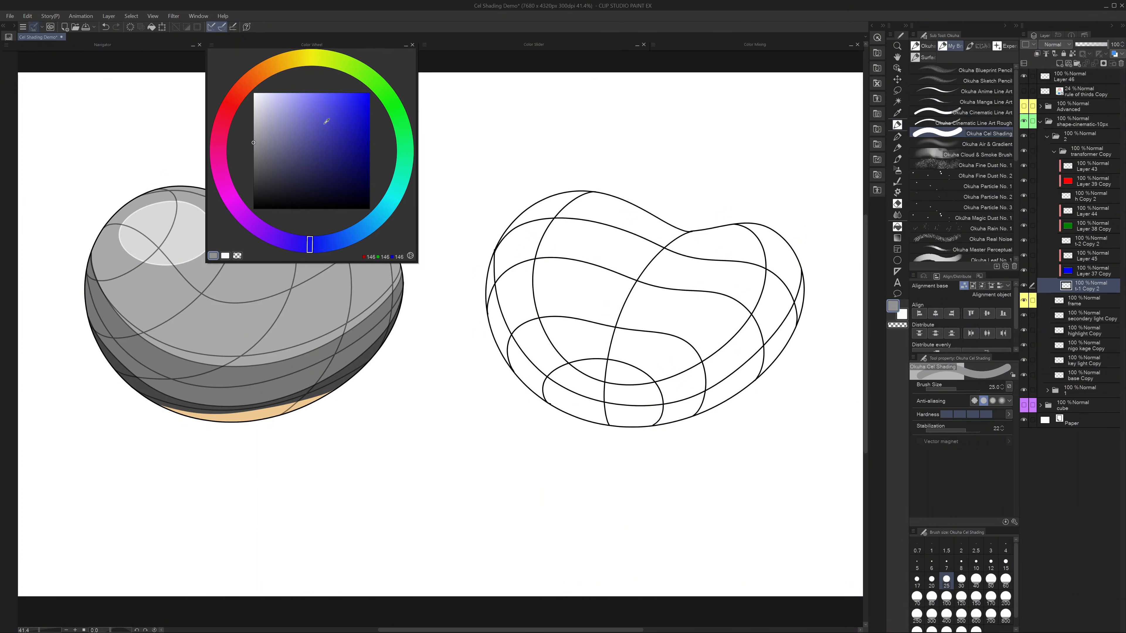
{"action": "left_click", "coordinate": [406, 45]}
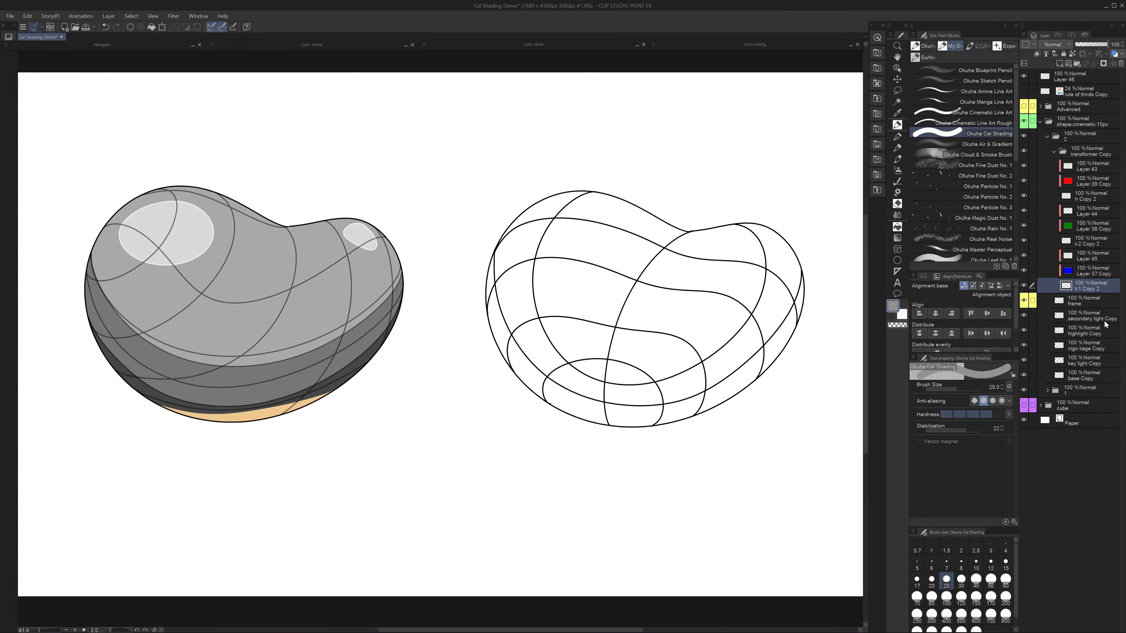
Step: On the key light Copy layer, sketch a cone-shaped light marker pointing down above the wireframe bean
{"action": "left_click", "coordinate": [1077, 361]}
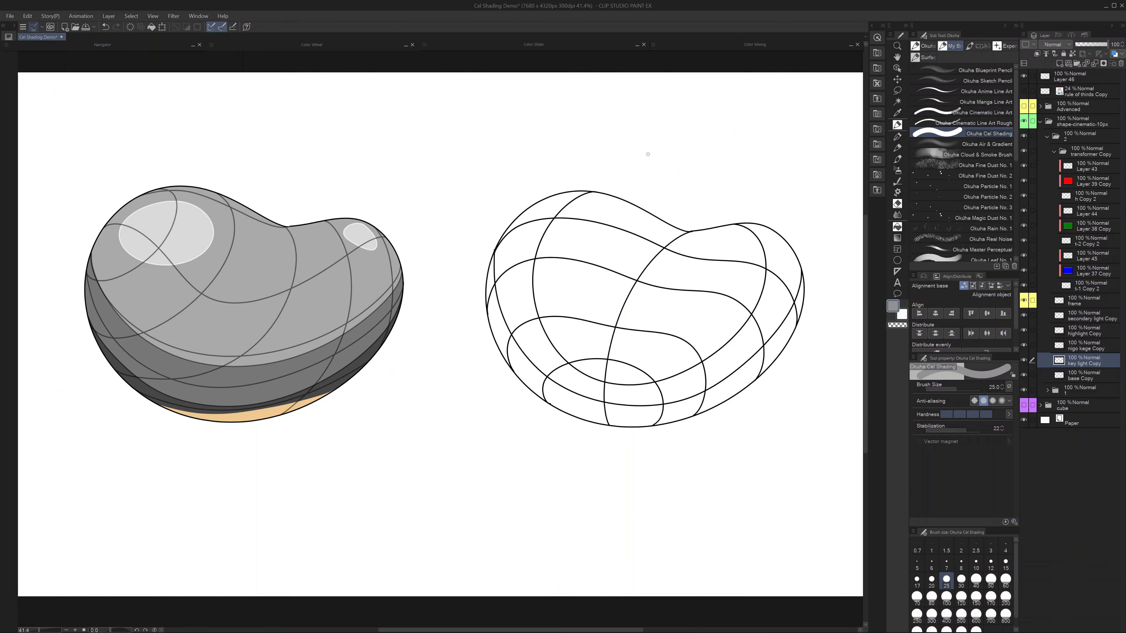
{"action": "mouse_move", "coordinate": [652, 134]}
{"action": "left_mouse_down"}
{"action": "mouse_move", "coordinate": [642, 156]}
{"action": "mouse_move", "coordinate": [657, 153]}
{"action": "mouse_move", "coordinate": [629, 127]}
{"action": "mouse_move", "coordinate": [643, 119]}
{"action": "mouse_move", "coordinate": [631, 140]}
{"action": "mouse_move", "coordinate": [670, 143]}
{"action": "mouse_move", "coordinate": [644, 165]}
{"action": "left_mouse_up"}
{"action": "left_click_drag", "start_coordinate": [673, 132], "coordinate": [647, 174]}
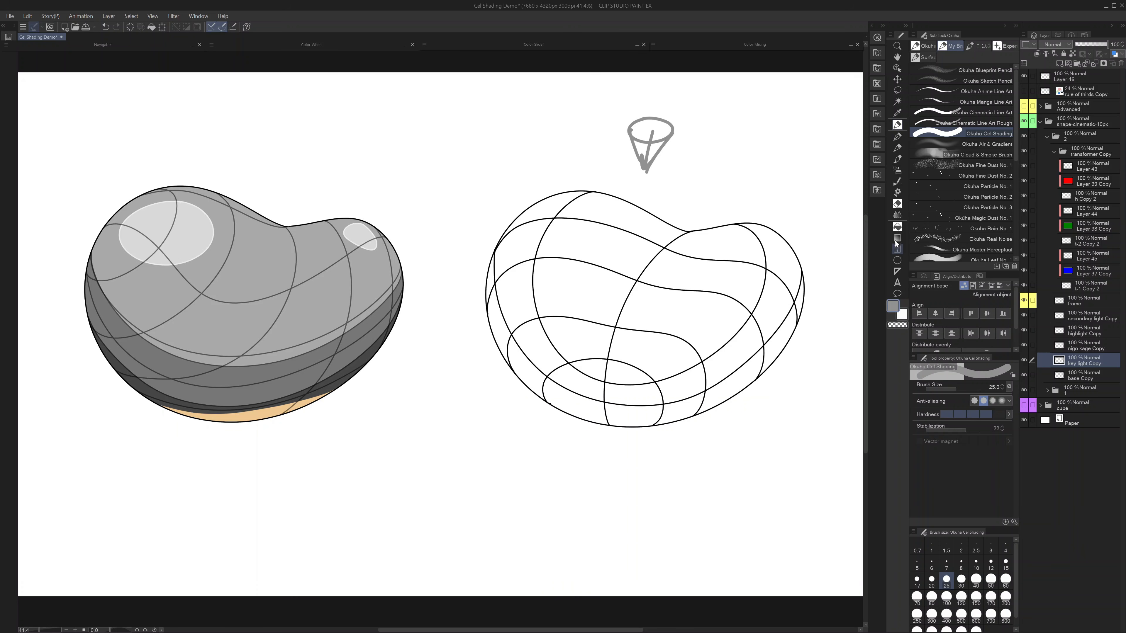
Step: Fill the two outer bands of wireframe cells around the bean with grey using the Okuha Fill Tool Sharp Edge
{"action": "left_click", "coordinate": [897, 227]}
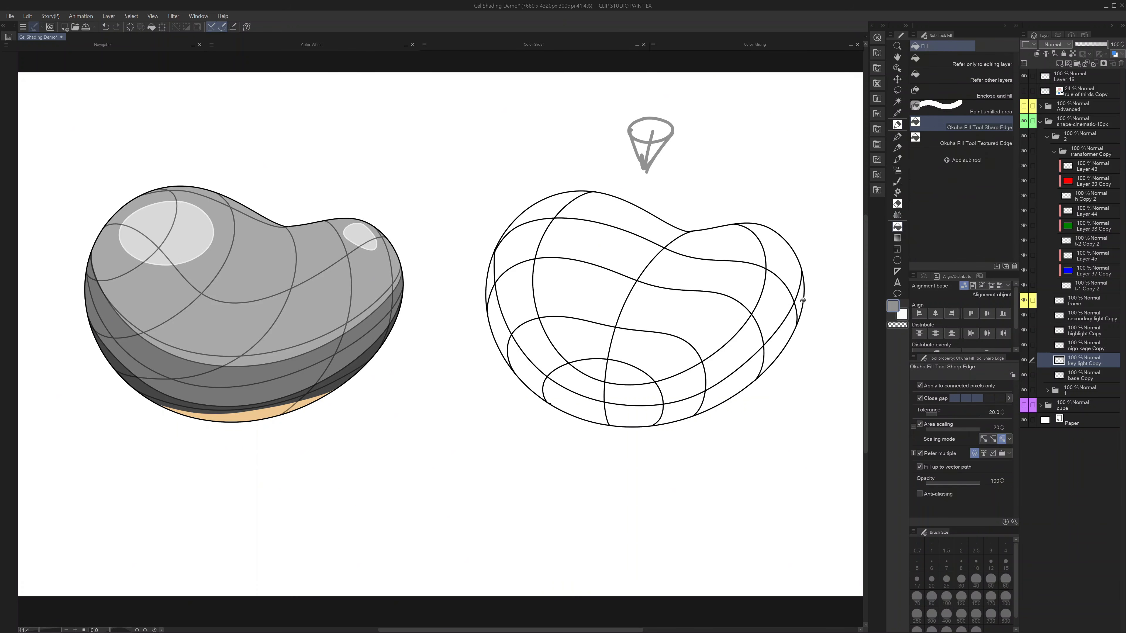
{"action": "left_click", "coordinate": [648, 394]}
{"action": "mouse_move", "coordinate": [648, 387]}
{"action": "left_mouse_down"}
{"action": "mouse_move", "coordinate": [598, 385]}
{"action": "mouse_move", "coordinate": [536, 342]}
{"action": "mouse_move", "coordinate": [525, 219]}
{"action": "left_mouse_up"}
{"action": "mouse_move", "coordinate": [492, 283]}
{"action": "left_mouse_down"}
{"action": "mouse_move", "coordinate": [557, 394]}
{"action": "mouse_move", "coordinate": [620, 410]}
{"action": "mouse_move", "coordinate": [694, 398]}
{"action": "mouse_move", "coordinate": [756, 365]}
{"action": "mouse_move", "coordinate": [802, 302]}
{"action": "left_mouse_up"}
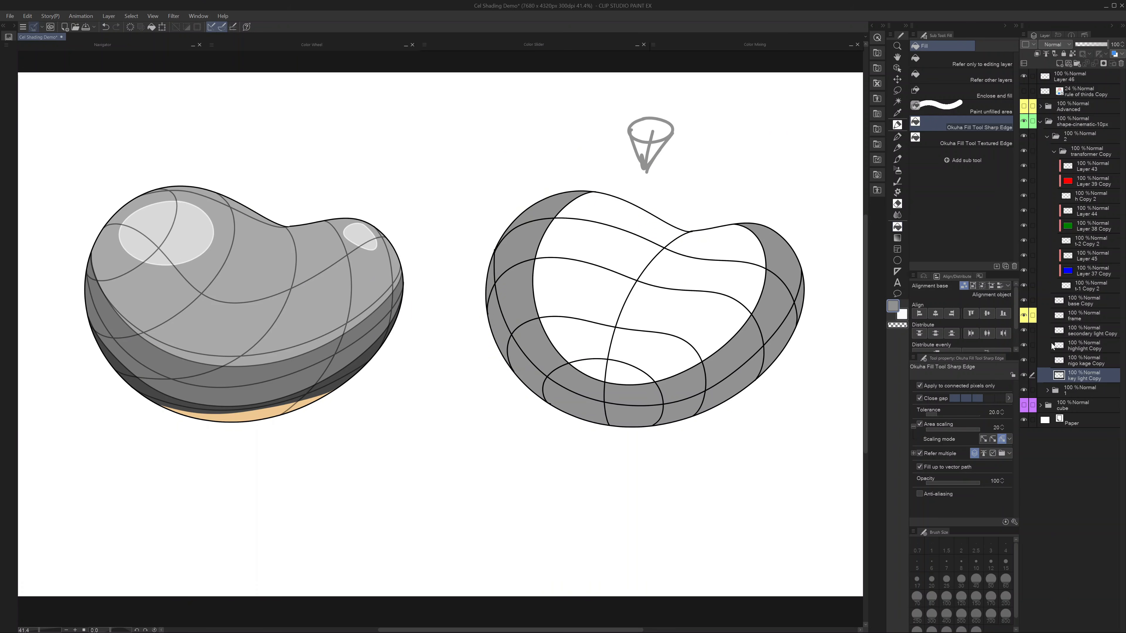
Step: Set the nigo kage Copy layer to Multiply and fill the bean's outermost lower band of cells with a darker shadow
{"action": "left_click", "coordinate": [1082, 357]}
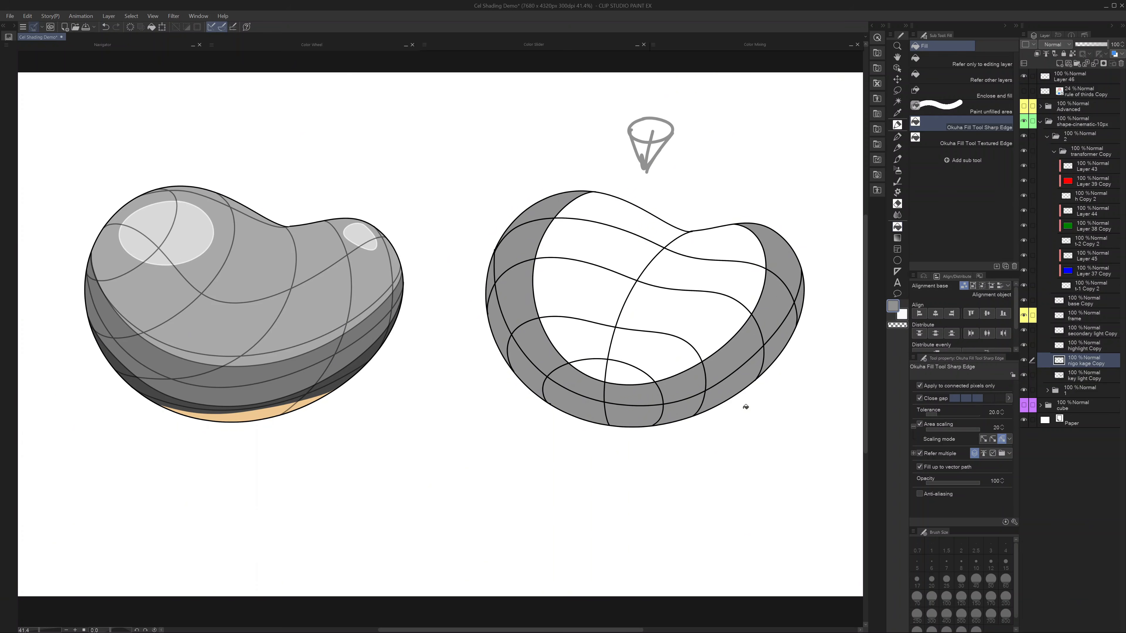
{"action": "left_click", "coordinate": [1066, 46]}
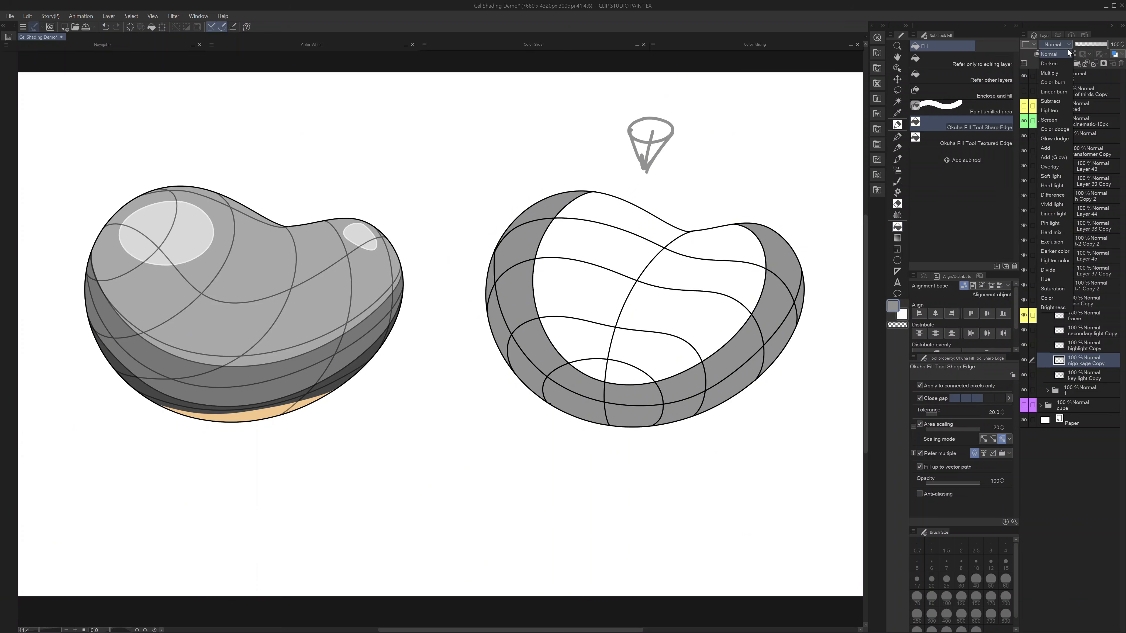
{"action": "left_click", "coordinate": [1062, 71]}
{"action": "left_click", "coordinate": [780, 326]}
{"action": "left_click", "coordinate": [671, 409]}
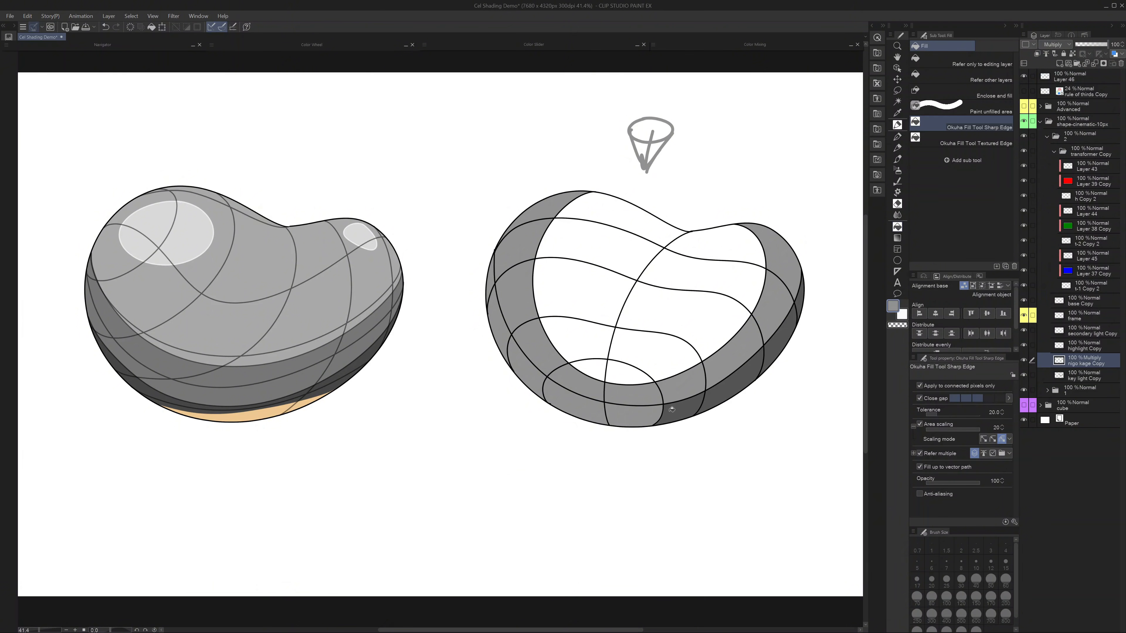
{"action": "mouse_move", "coordinate": [671, 409]}
{"action": "left_mouse_down"}
{"action": "mouse_move", "coordinate": [582, 404]}
{"action": "mouse_move", "coordinate": [512, 345]}
{"action": "mouse_move", "coordinate": [490, 279]}
{"action": "left_mouse_up"}
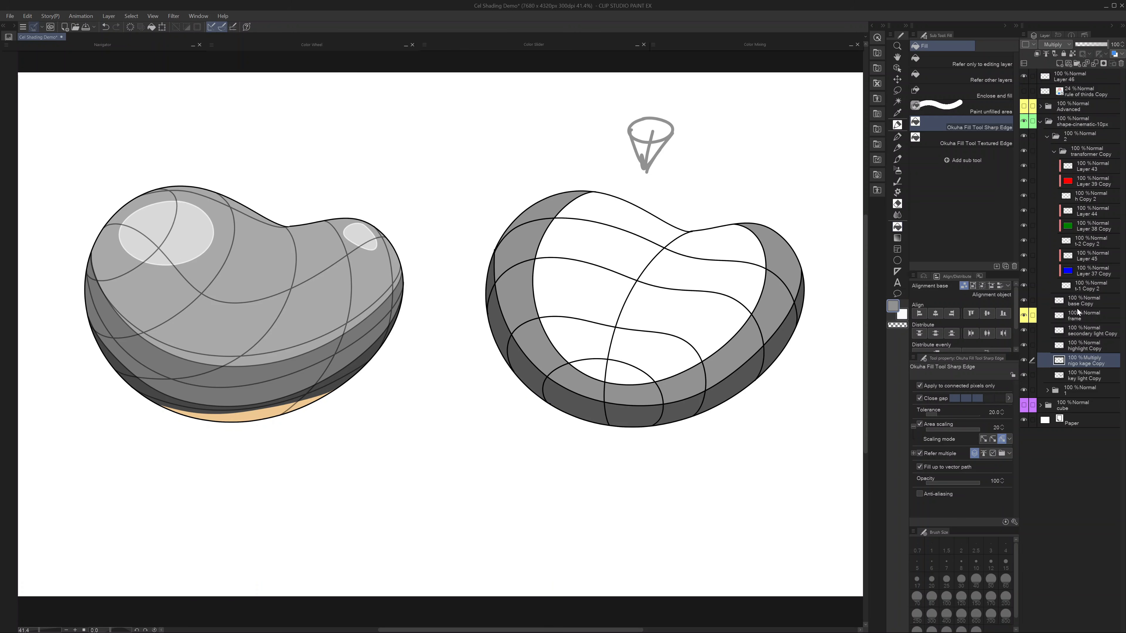
Step: Check the bean's shading with the frame layer hidden, and show the wireframe again
{"action": "left_click", "coordinate": [1024, 316]}
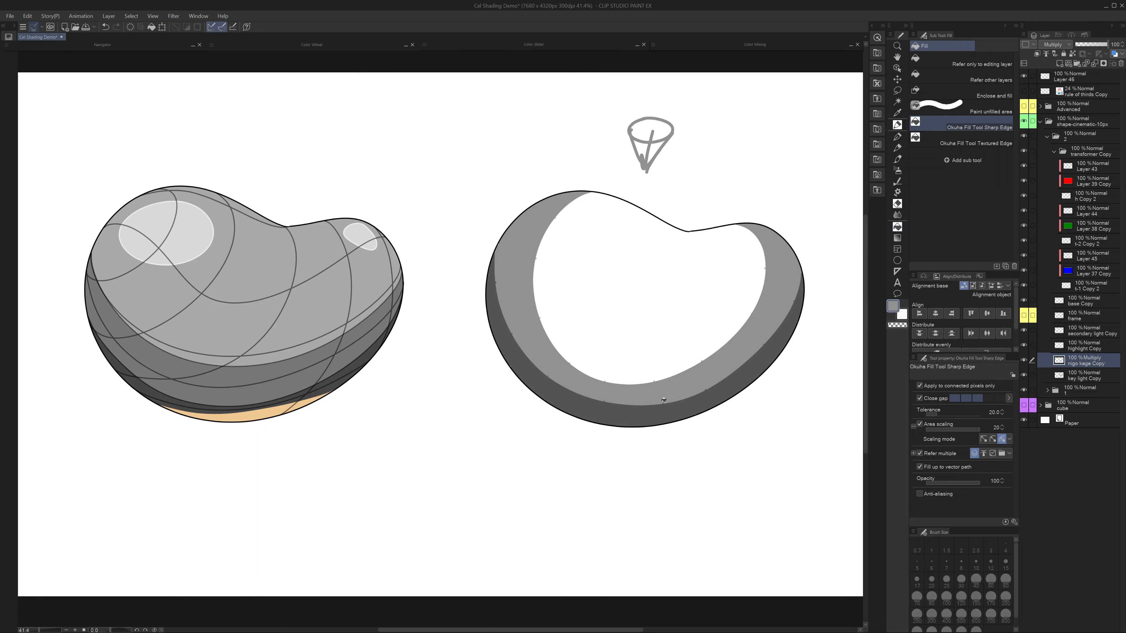
{"action": "left_click", "coordinate": [1024, 315]}
Step: On the highlight Copy layer, set up the Okuha Cel Shading brush with a pale lavender colour and a brush size of 80
{"action": "left_click", "coordinate": [1082, 346]}
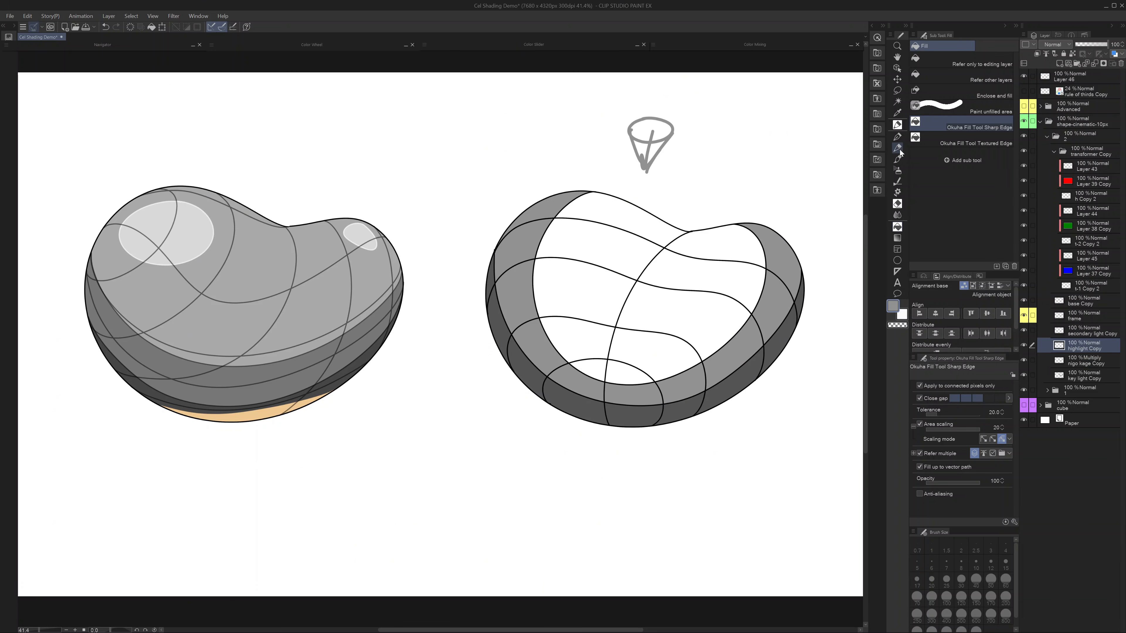
{"action": "left_click", "coordinate": [899, 126]}
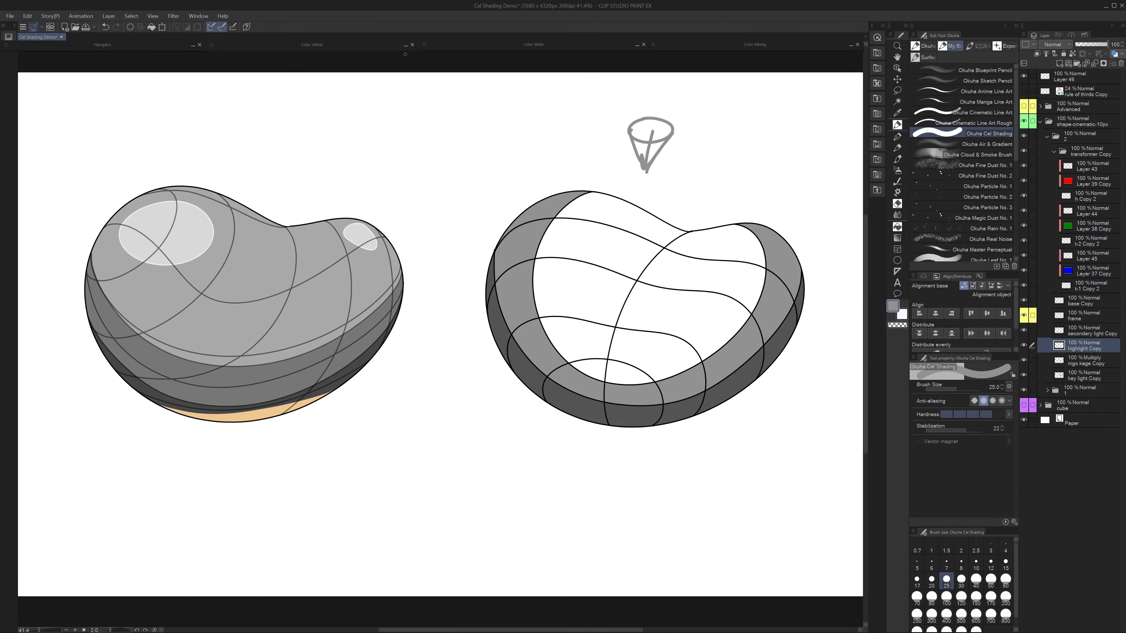
{"action": "left_click", "coordinate": [401, 45]}
{"action": "left_click_drag", "start_coordinate": [269, 98], "coordinate": [268, 89]}
{"action": "left_click", "coordinate": [405, 44]}
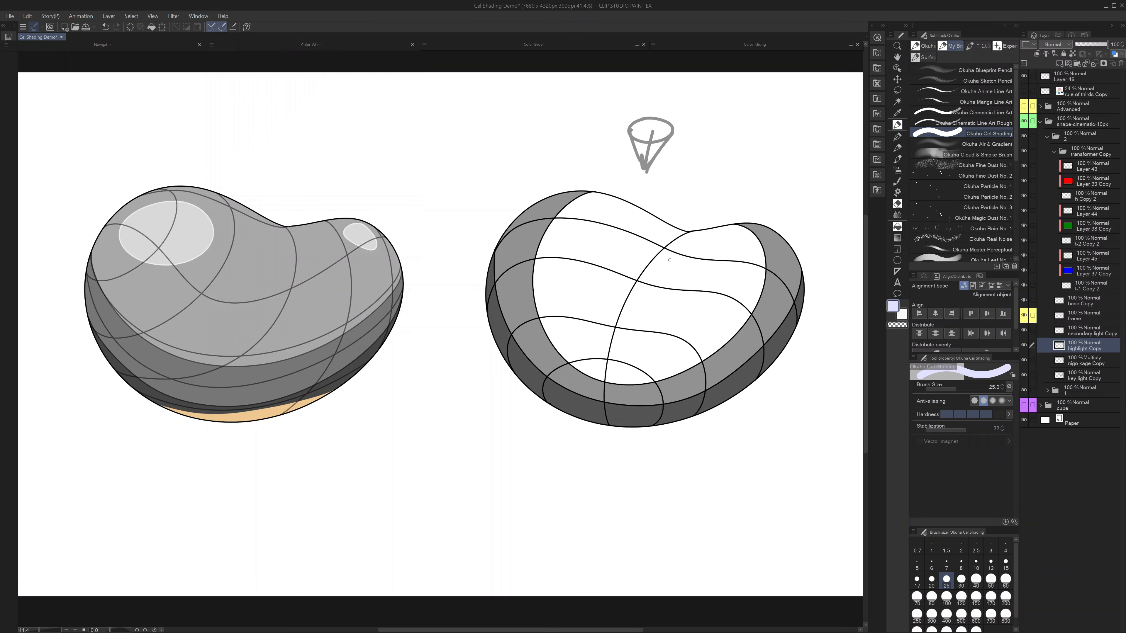
{"action": "key", "text": "bracketright"}
{"action": "key", "text": "bracketright"}
{"action": "key", "text": "bracketright"}
{"action": "key", "text": "bracketright"}
{"action": "key", "text": "bracketright"}
{"action": "key", "text": "bracketright"}
Step: Try oval highlights on both upper bumps of the wireframe bean and across its central dip
{"action": "mouse_move", "coordinate": [674, 258]}
{"action": "left_mouse_down"}
{"action": "mouse_move", "coordinate": [613, 264]}
{"action": "mouse_move", "coordinate": [648, 310]}
{"action": "mouse_move", "coordinate": [687, 263]}
{"action": "mouse_move", "coordinate": [661, 247]}
{"action": "mouse_move", "coordinate": [611, 301]}
{"action": "mouse_move", "coordinate": [679, 271]}
{"action": "mouse_move", "coordinate": [616, 274]}
{"action": "mouse_move", "coordinate": [668, 281]}
{"action": "mouse_move", "coordinate": [628, 271]}
{"action": "mouse_move", "coordinate": [663, 279]}
{"action": "mouse_move", "coordinate": [619, 298]}
{"action": "mouse_move", "coordinate": [667, 266]}
{"action": "left_mouse_up"}
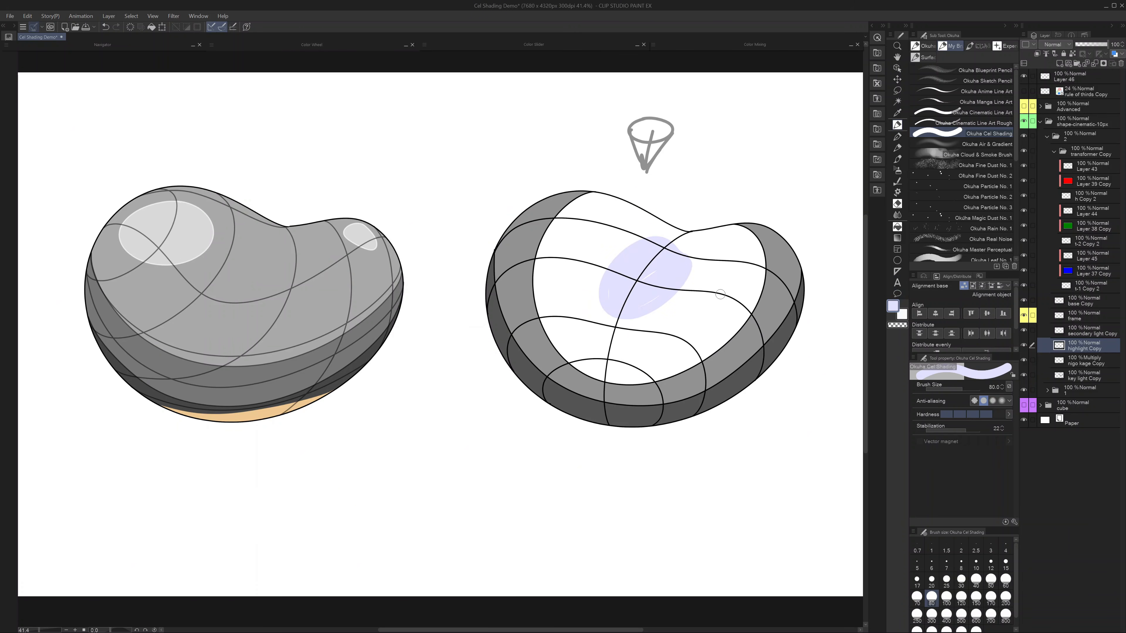
{"action": "key", "text": "ctrl+z"}
{"action": "mouse_move", "coordinate": [594, 203]}
{"action": "left_mouse_down"}
{"action": "mouse_move", "coordinate": [605, 223]}
{"action": "mouse_move", "coordinate": [595, 201]}
{"action": "mouse_move", "coordinate": [604, 220]}
{"action": "mouse_move", "coordinate": [571, 227]}
{"action": "mouse_move", "coordinate": [595, 214]}
{"action": "left_mouse_up"}
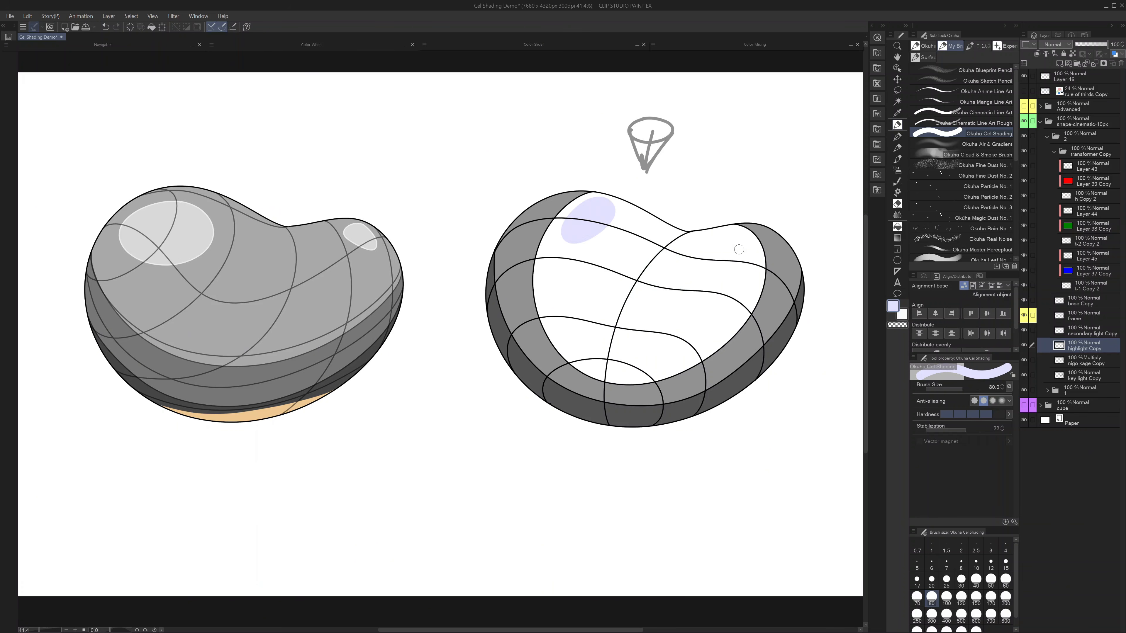
{"action": "left_click_drag", "start_coordinate": [739, 249], "coordinate": [739, 266]}
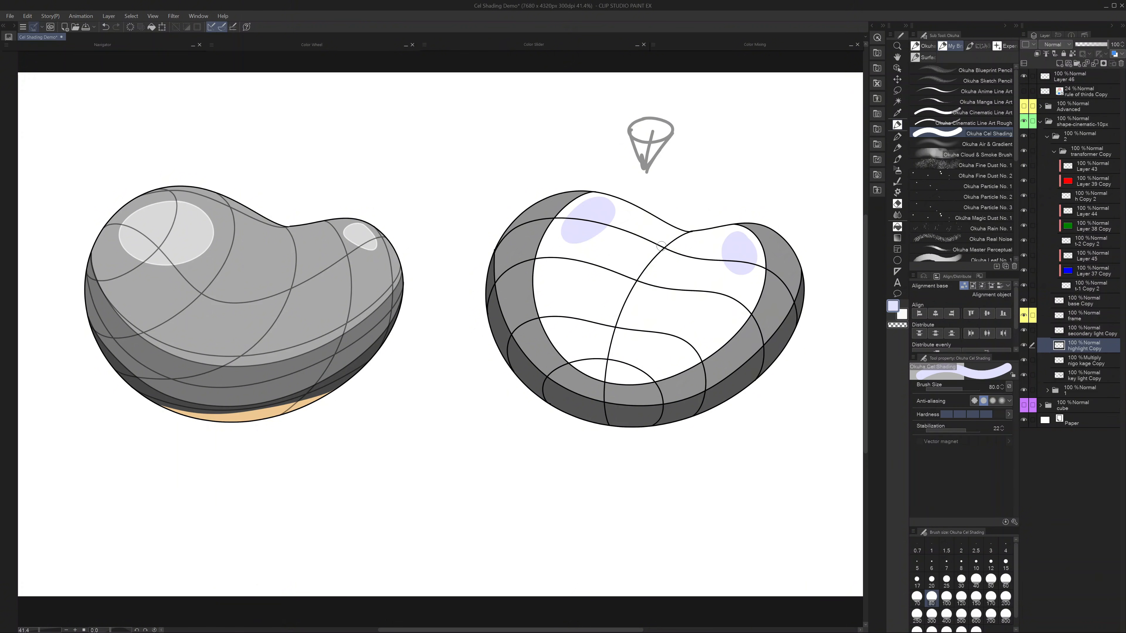
{"action": "mouse_move", "coordinate": [673, 237]}
{"action": "left_mouse_down"}
{"action": "mouse_move", "coordinate": [625, 304]}
{"action": "mouse_move", "coordinate": [676, 235]}
{"action": "mouse_move", "coordinate": [624, 284]}
{"action": "mouse_move", "coordinate": [679, 240]}
{"action": "mouse_move", "coordinate": [633, 290]}
{"action": "mouse_move", "coordinate": [663, 243]}
{"action": "mouse_move", "coordinate": [645, 271]}
{"action": "left_mouse_up"}
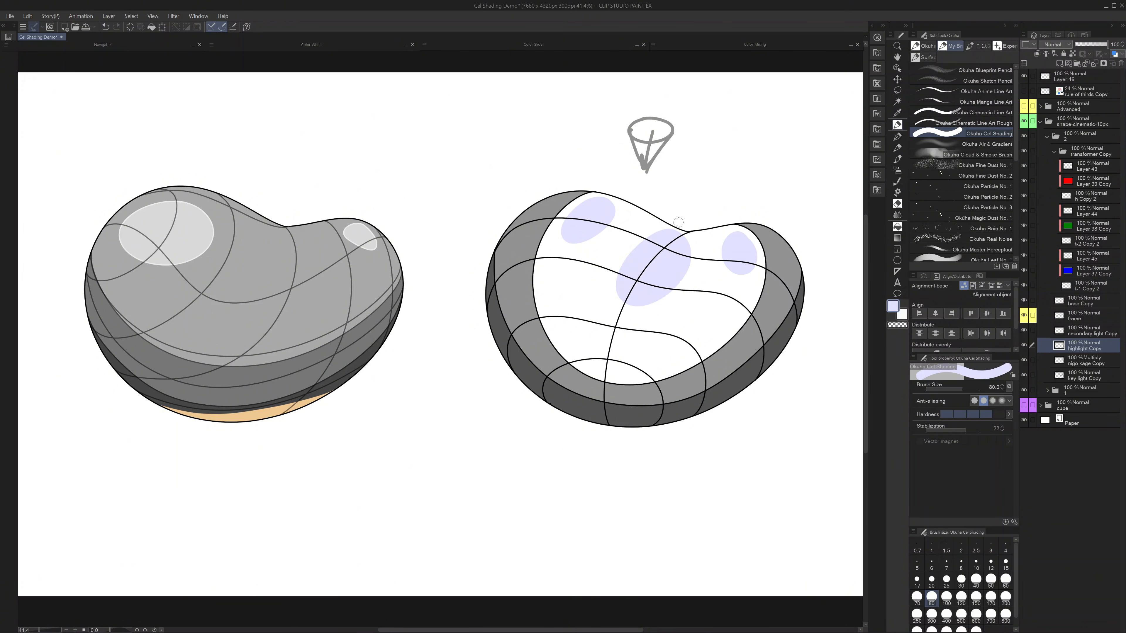
{"action": "key", "text": "ctrl+z"}
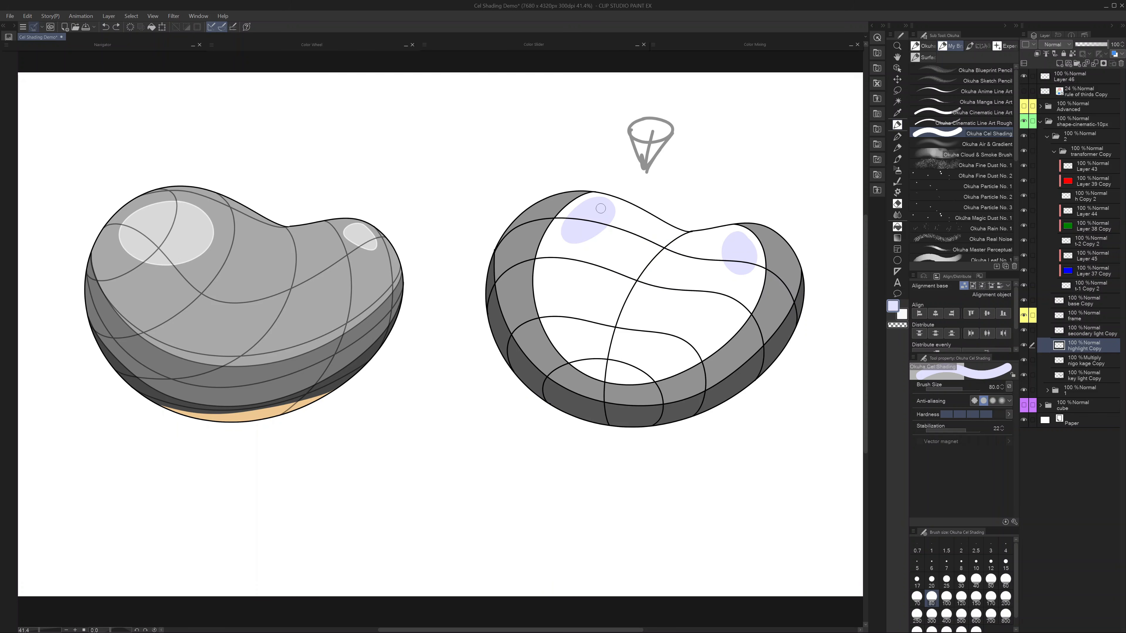
Step: Try overlapping highlight ovals nearer the bean's outer edges, and undo all the trial highlights
{"action": "mouse_move", "coordinate": [601, 208]}
{"action": "left_mouse_down"}
{"action": "mouse_move", "coordinate": [575, 247]}
{"action": "mouse_move", "coordinate": [610, 207]}
{"action": "mouse_move", "coordinate": [564, 226]}
{"action": "left_mouse_up"}
{"action": "key", "text": "ctrl+z"}
{"action": "key", "text": "ctrl+z"}
{"action": "mouse_move", "coordinate": [754, 234]}
{"action": "left_mouse_down"}
{"action": "mouse_move", "coordinate": [745, 249]}
{"action": "mouse_move", "coordinate": [754, 241]}
{"action": "left_mouse_up"}
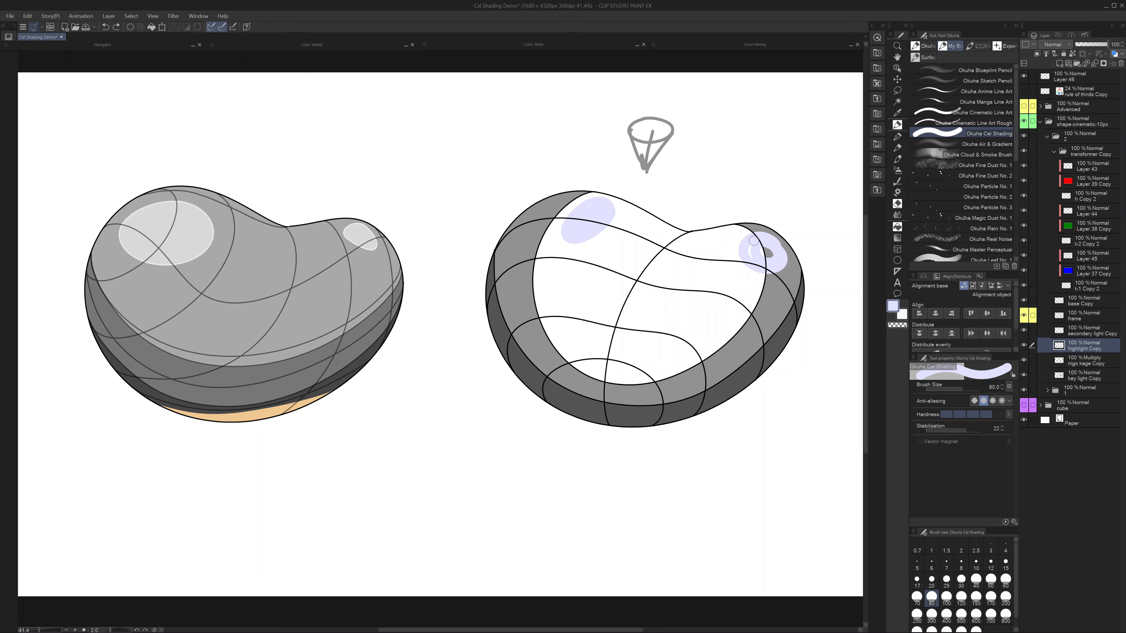
{"action": "key", "text": "ctrl+z"}
{"action": "key", "text": "ctrl+z"}
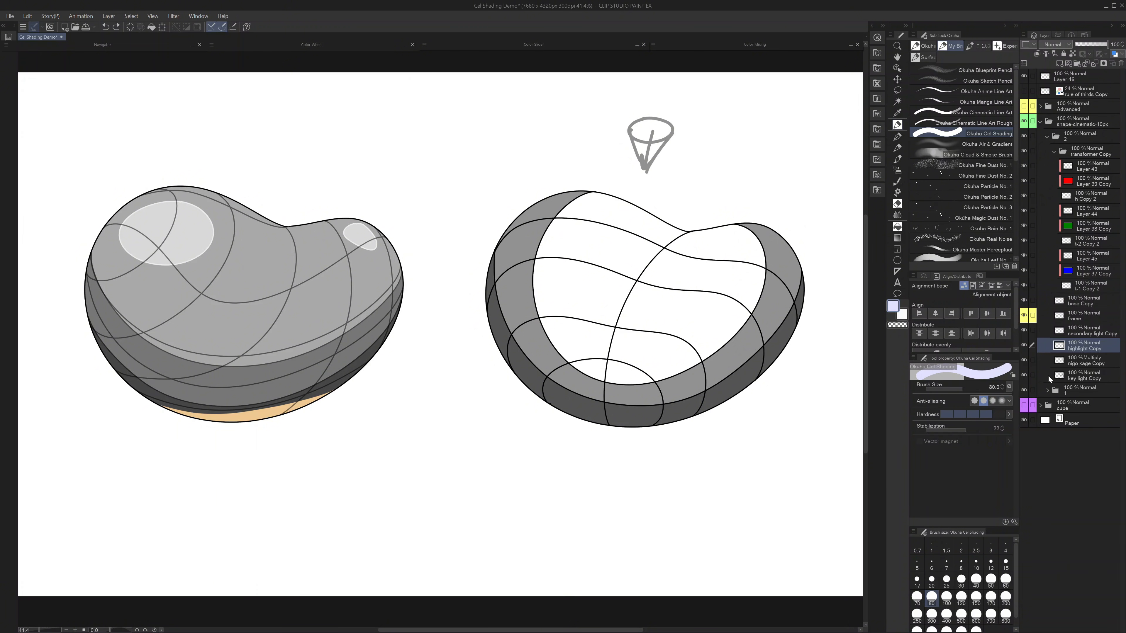
Step: Lasso the wireframe bean and delete its shading from the nigo kage Copy and key light Copy layers, keeping the light marker
{"action": "key", "text": "m"}
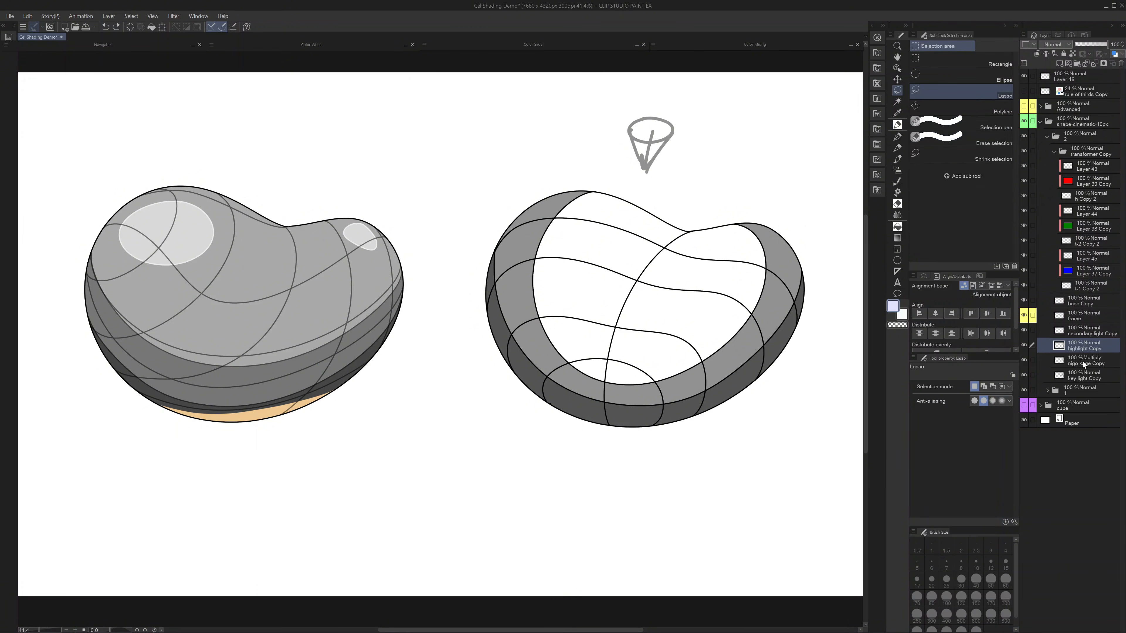
{"action": "left_click", "coordinate": [1083, 362]}
{"action": "left_click", "coordinate": [1084, 374], "text": "ctrl"}
{"action": "mouse_move", "coordinate": [777, 207]}
{"action": "left_mouse_down"}
{"action": "mouse_move", "coordinate": [567, 158]}
{"action": "mouse_move", "coordinate": [826, 395]}
{"action": "mouse_move", "coordinate": [800, 209]}
{"action": "left_mouse_up"}
{"action": "key", "text": "Delete"}
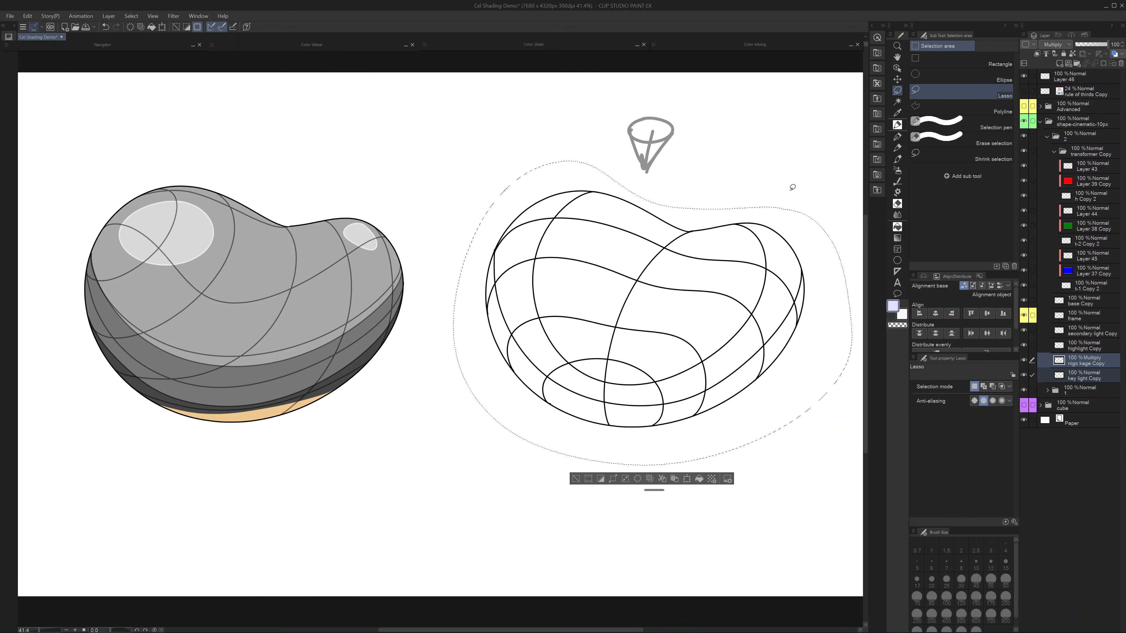
{"action": "key", "text": "ctrl+d"}
Step: Lower the opacity of the frame layer to 20% so the wireframe acts as a faint guide
{"action": "left_click", "coordinate": [1083, 286]}
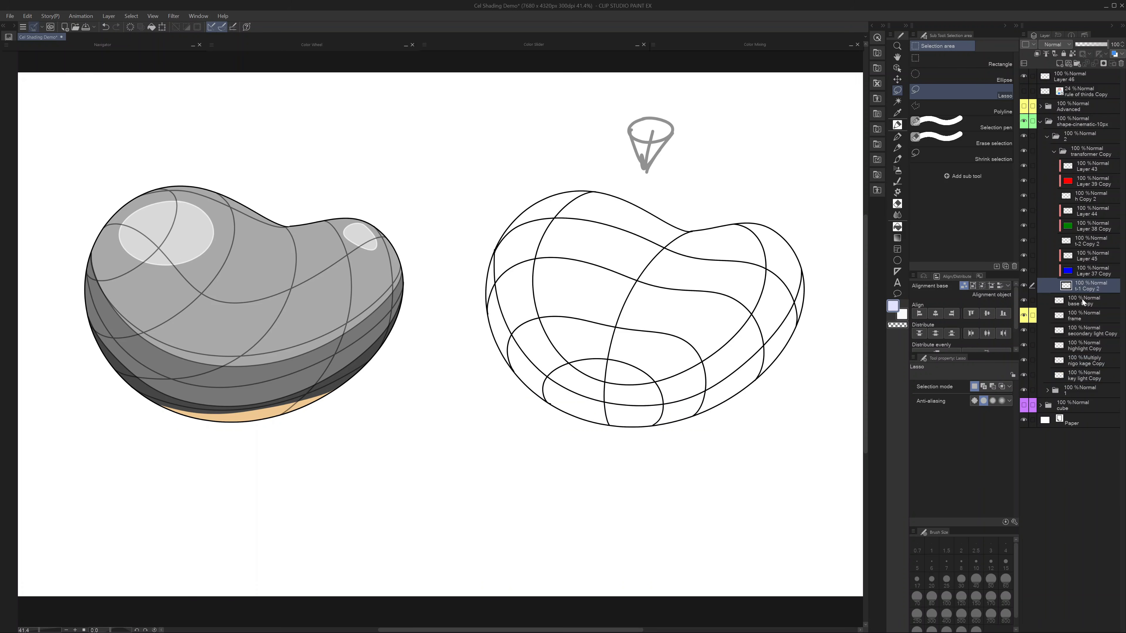
{"action": "left_click", "coordinate": [1080, 315]}
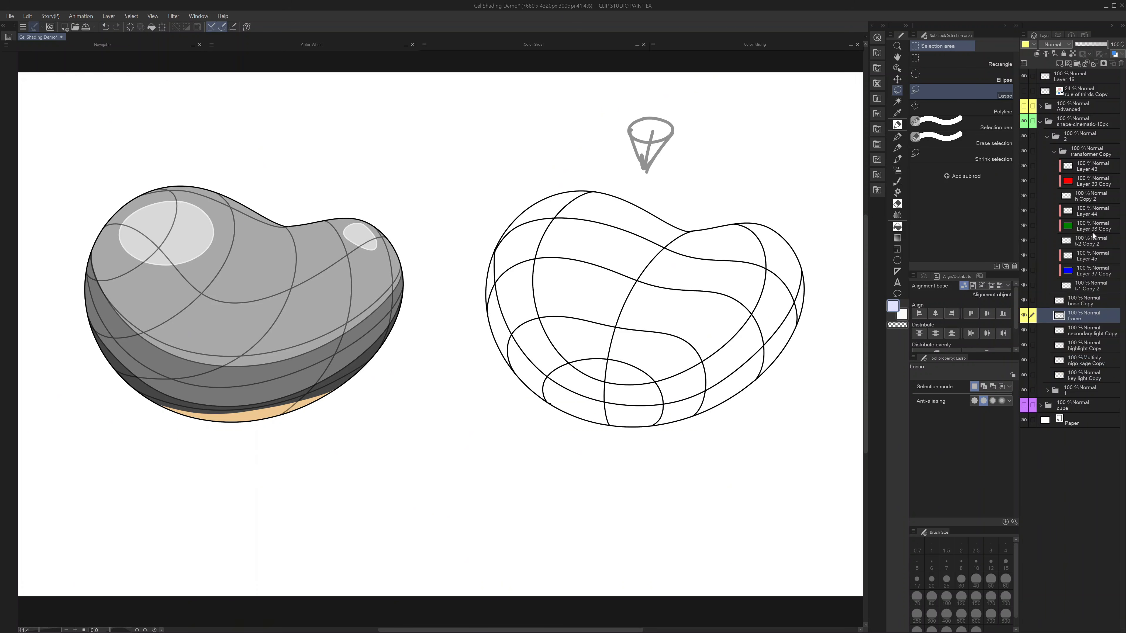
{"action": "left_click", "coordinate": [1083, 45]}
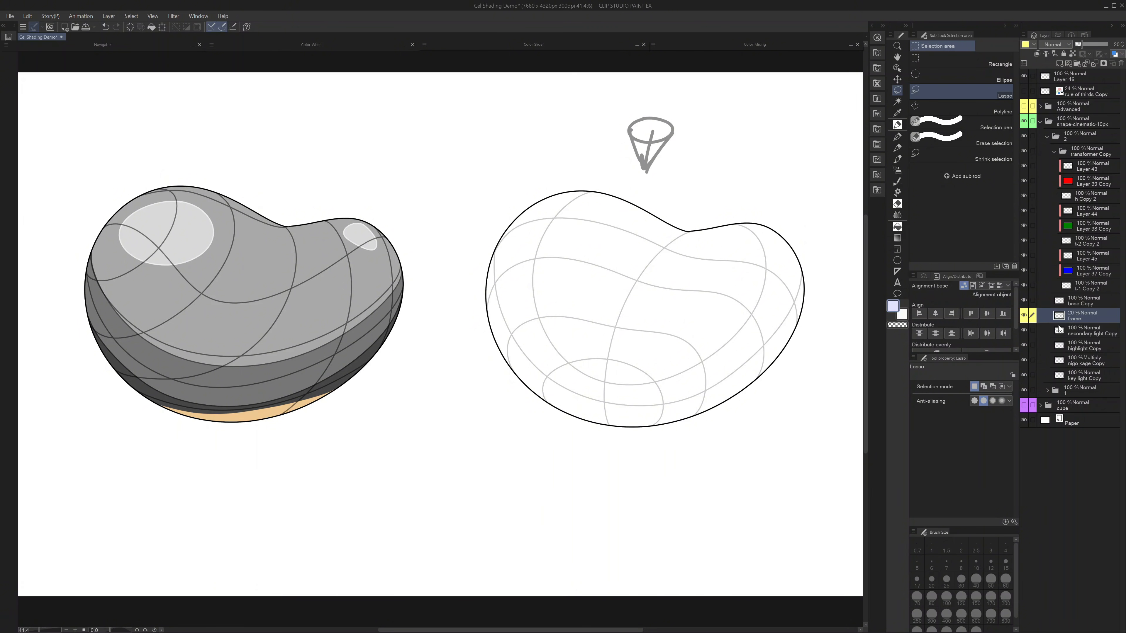
Step: Choose the Okuha Cinematic Line Art brush and set the drawing colour to black
{"action": "left_click", "coordinate": [897, 124]}
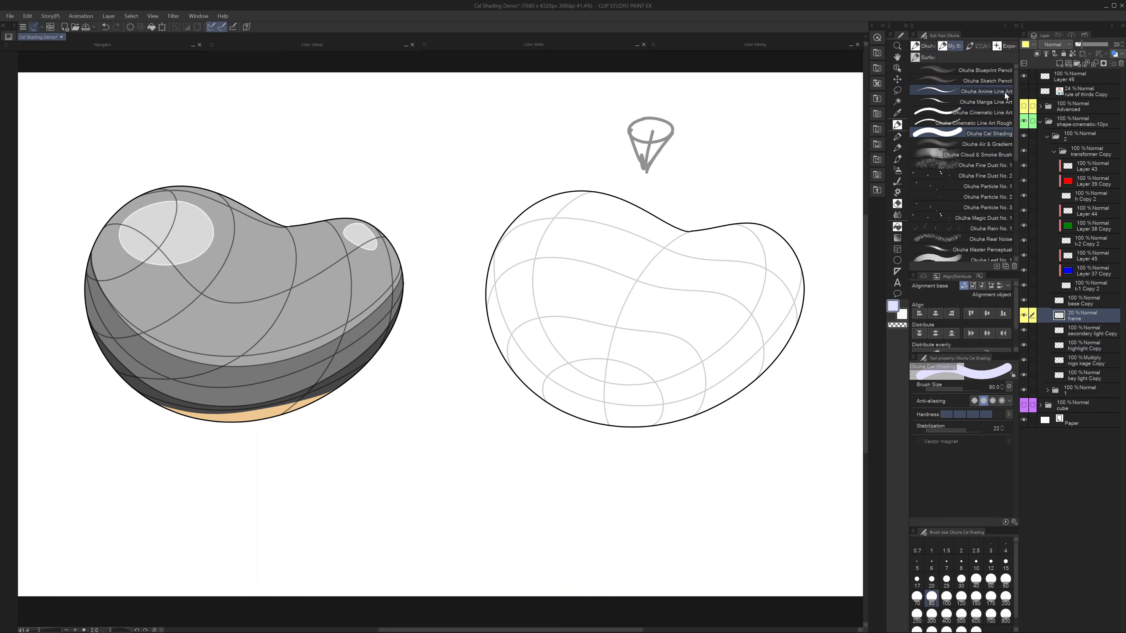
{"action": "left_click", "coordinate": [962, 112]}
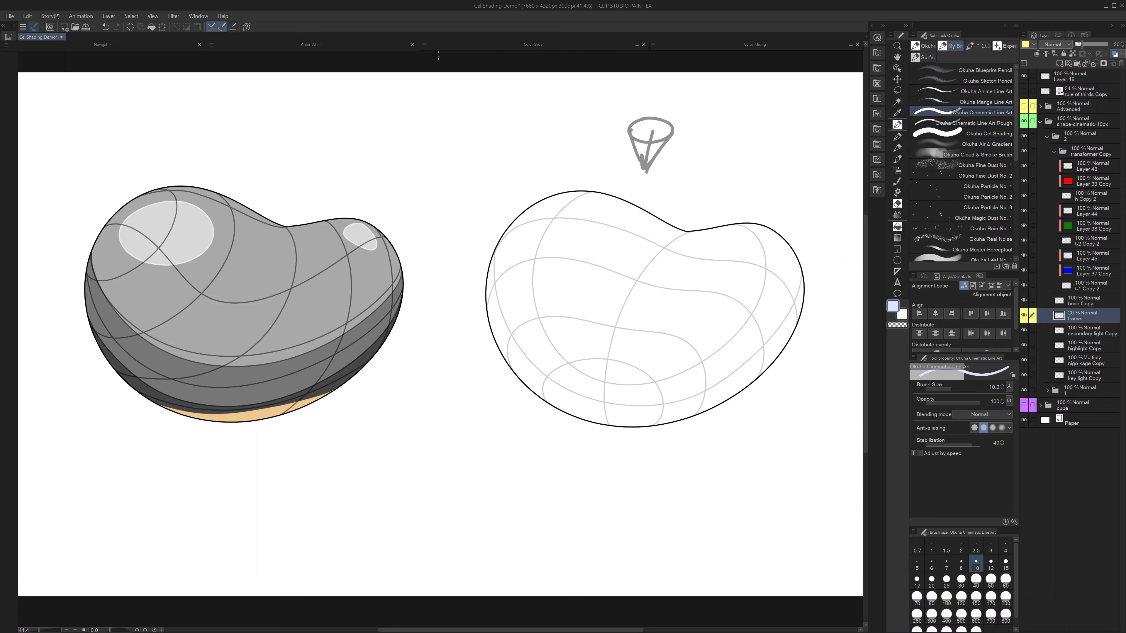
{"action": "left_click", "coordinate": [406, 45]}
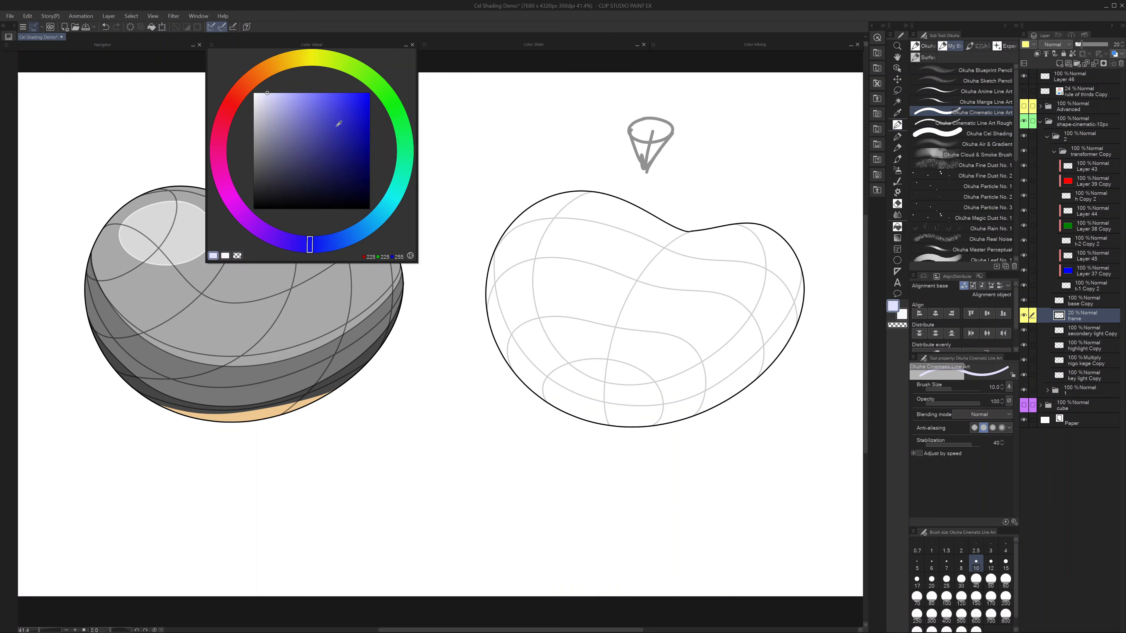
{"action": "left_click_drag", "start_coordinate": [284, 182], "coordinate": [252, 210]}
{"action": "left_click", "coordinate": [405, 45]}
Step: On the blue t-1 Copy 2 layer, draw the shadow boundary curving around the bean's lower inside and a closed shadow shape below its dip
{"action": "left_click", "coordinate": [1086, 286]}
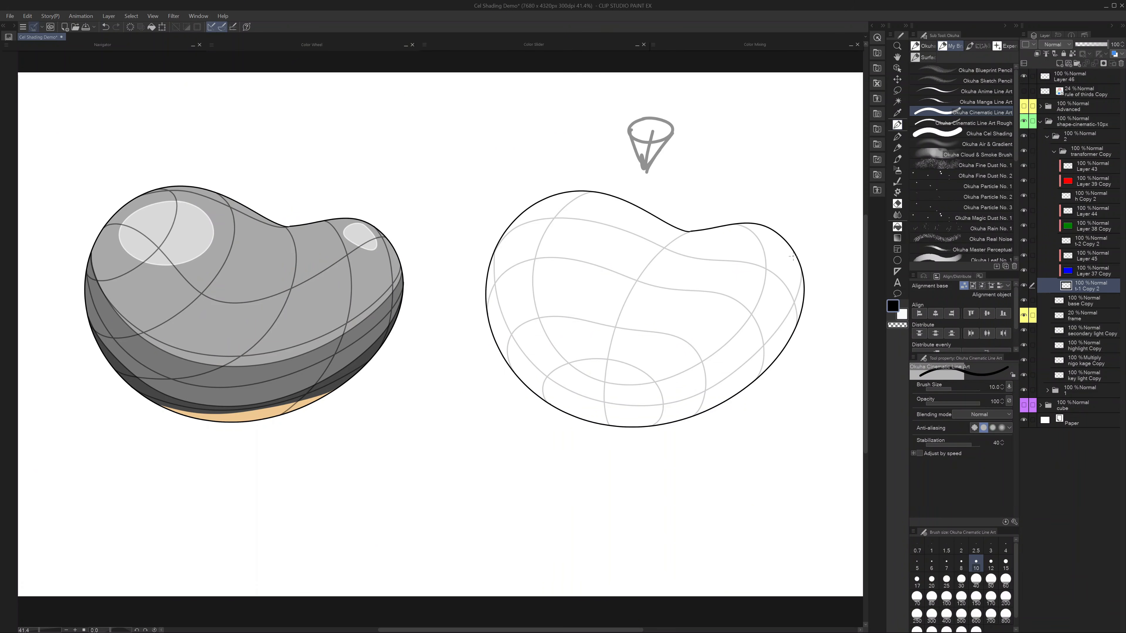
{"action": "mouse_move", "coordinate": [790, 248]}
{"action": "left_mouse_down"}
{"action": "mouse_move", "coordinate": [784, 310]}
{"action": "mouse_move", "coordinate": [739, 358]}
{"action": "mouse_move", "coordinate": [644, 390]}
{"action": "mouse_move", "coordinate": [573, 382]}
{"action": "mouse_move", "coordinate": [523, 329]}
{"action": "mouse_move", "coordinate": [508, 266]}
{"action": "mouse_move", "coordinate": [516, 217]}
{"action": "left_mouse_up"}
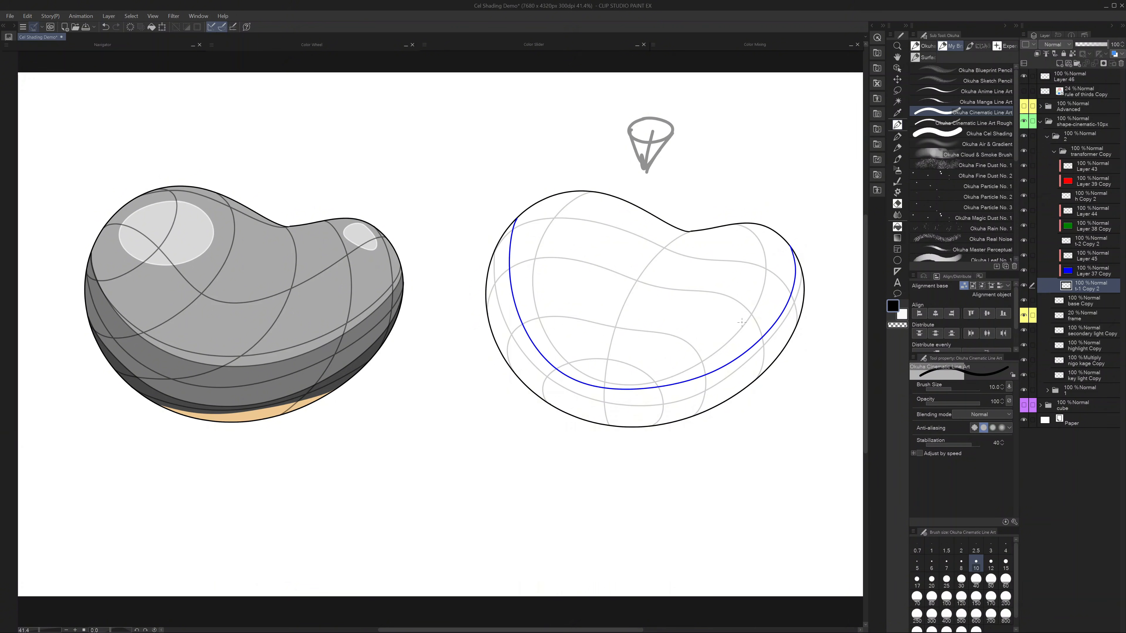
{"action": "key", "text": "ctrl+z"}
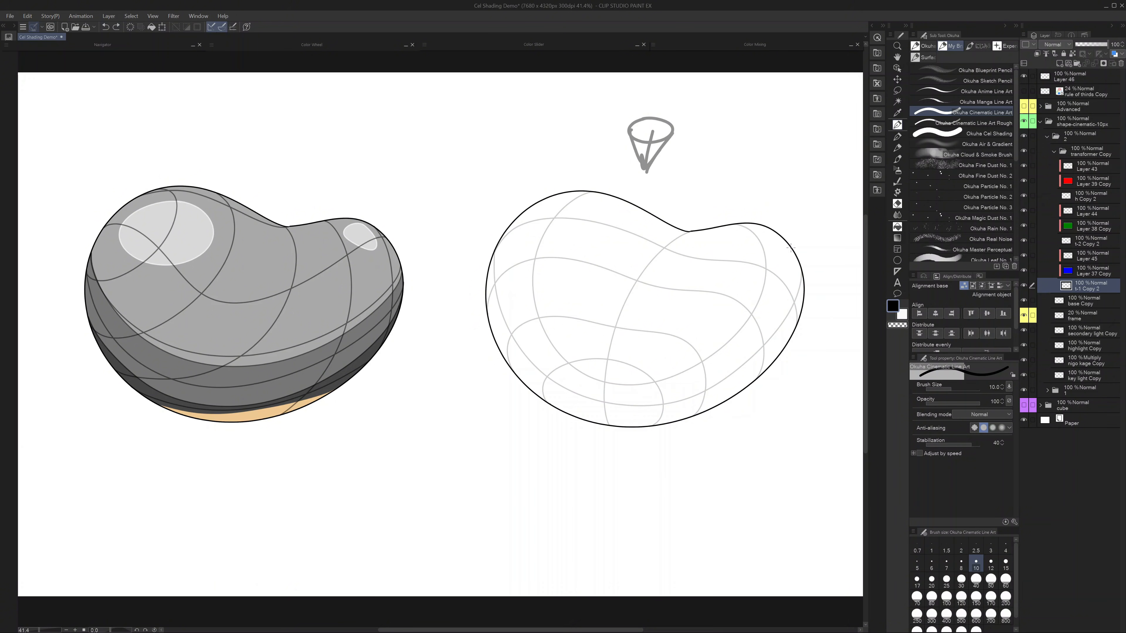
{"action": "mouse_move", "coordinate": [791, 248]}
{"action": "left_mouse_down"}
{"action": "mouse_move", "coordinate": [775, 318]}
{"action": "mouse_move", "coordinate": [728, 368]}
{"action": "mouse_move", "coordinate": [614, 396]}
{"action": "mouse_move", "coordinate": [546, 360]}
{"action": "mouse_move", "coordinate": [504, 270]}
{"action": "mouse_move", "coordinate": [522, 213]}
{"action": "left_mouse_up"}
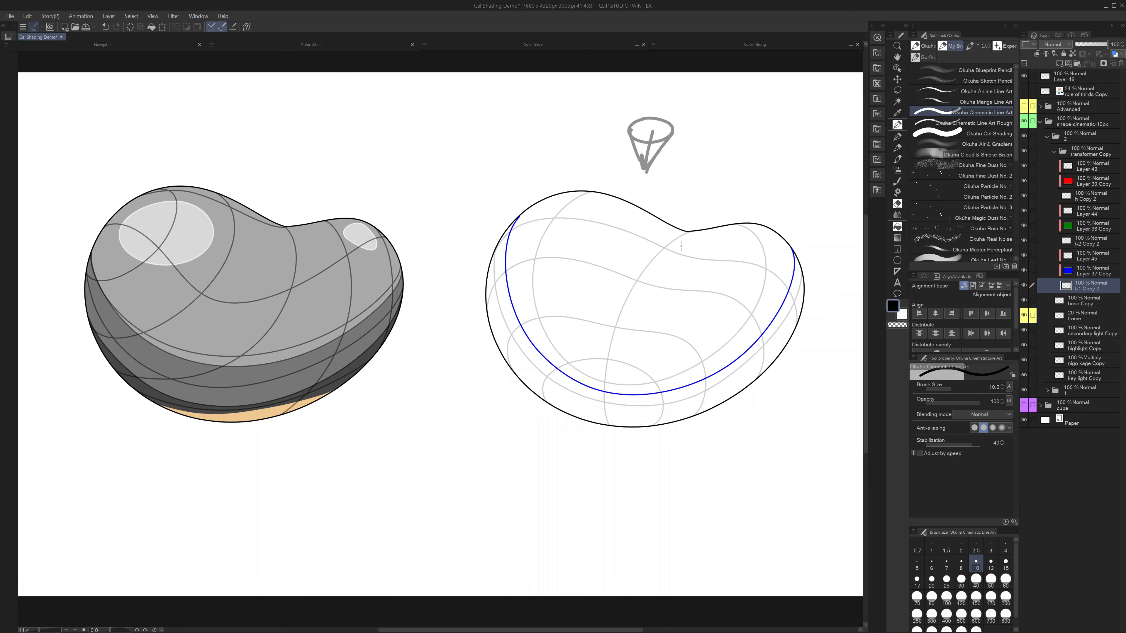
{"action": "mouse_move", "coordinate": [687, 240]}
{"action": "left_mouse_down"}
{"action": "mouse_move", "coordinate": [659, 231]}
{"action": "mouse_move", "coordinate": [618, 258]}
{"action": "mouse_move", "coordinate": [608, 309]}
{"action": "mouse_move", "coordinate": [633, 323]}
{"action": "mouse_move", "coordinate": [702, 246]}
{"action": "mouse_move", "coordinate": [641, 233]}
{"action": "mouse_move", "coordinate": [610, 277]}
{"action": "mouse_move", "coordinate": [625, 321]}
{"action": "mouse_move", "coordinate": [689, 277]}
{"action": "mouse_move", "coordinate": [675, 239]}
{"action": "left_mouse_up"}
{"action": "key", "text": "ctrl+z"}
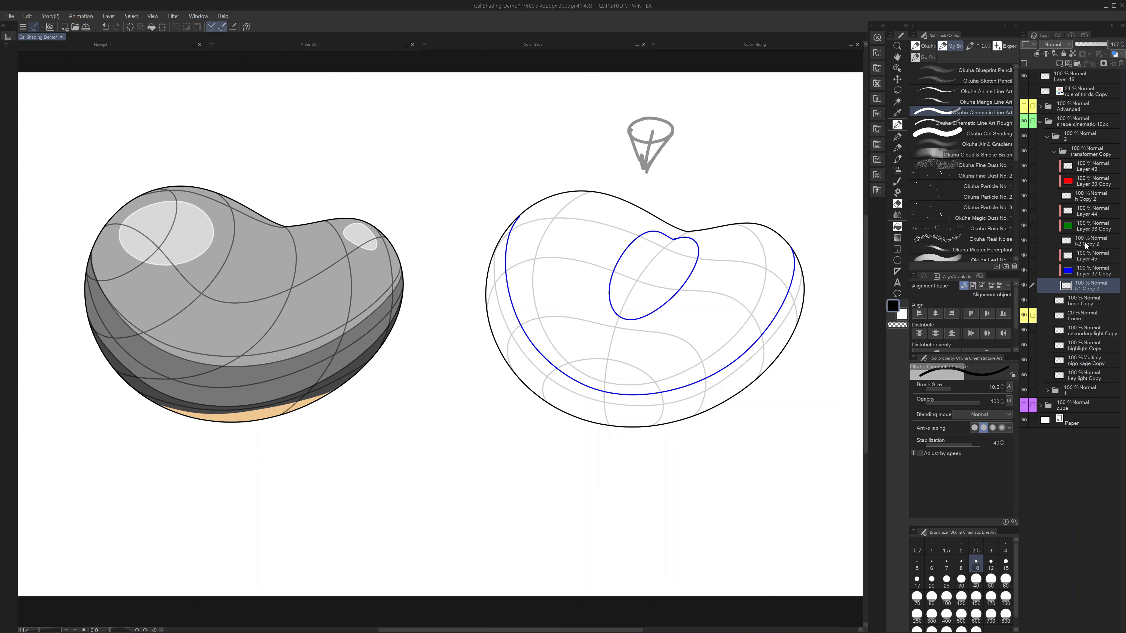
Step: On the green t-2 Copy 2 layer, draw the darker shadow's boundary along the bean's lower edge, redrawing it closer to the outline
{"action": "left_click", "coordinate": [1070, 242]}
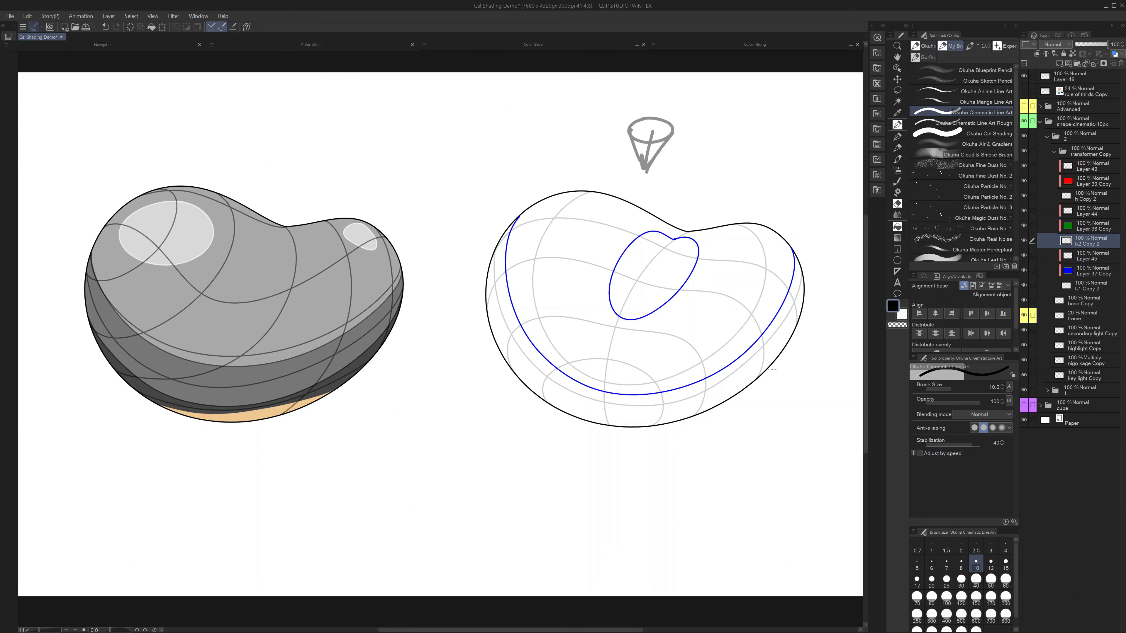
{"action": "mouse_move", "coordinate": [775, 359]}
{"action": "left_mouse_down"}
{"action": "mouse_move", "coordinate": [725, 392]}
{"action": "mouse_move", "coordinate": [661, 410]}
{"action": "mouse_move", "coordinate": [579, 399]}
{"action": "mouse_move", "coordinate": [531, 370]}
{"action": "mouse_move", "coordinate": [498, 306]}
{"action": "left_mouse_up"}
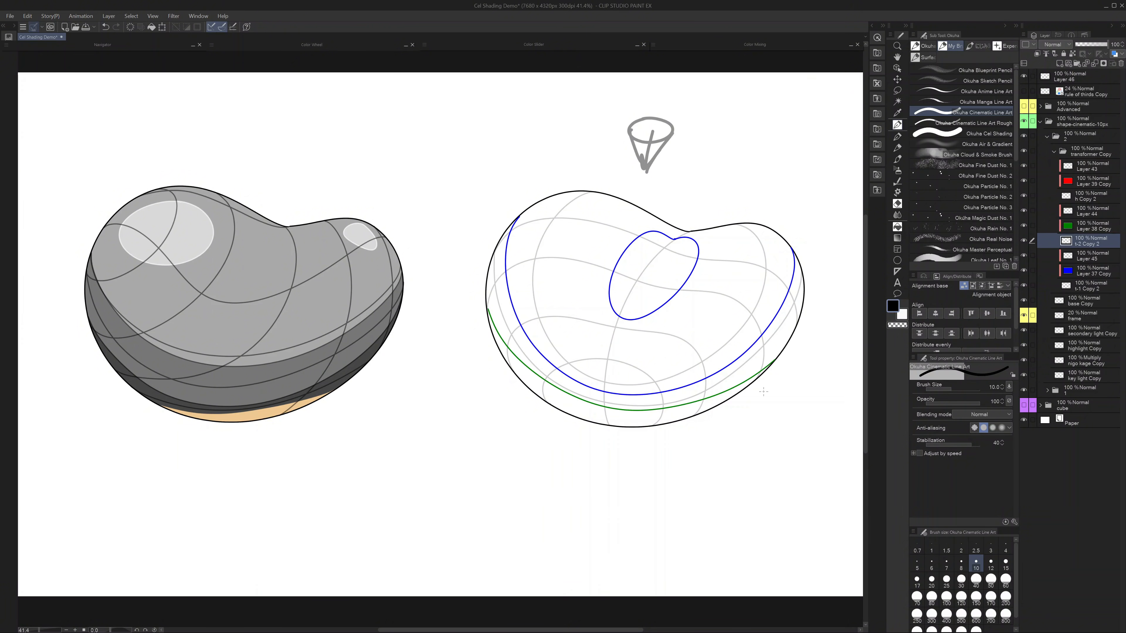
{"action": "key", "text": "ctrl+z"}
{"action": "mouse_move", "coordinate": [756, 375]}
{"action": "left_mouse_down"}
{"action": "mouse_move", "coordinate": [695, 406]}
{"action": "mouse_move", "coordinate": [606, 415]}
{"action": "mouse_move", "coordinate": [546, 390]}
{"action": "mouse_move", "coordinate": [486, 306]}
{"action": "left_mouse_up"}
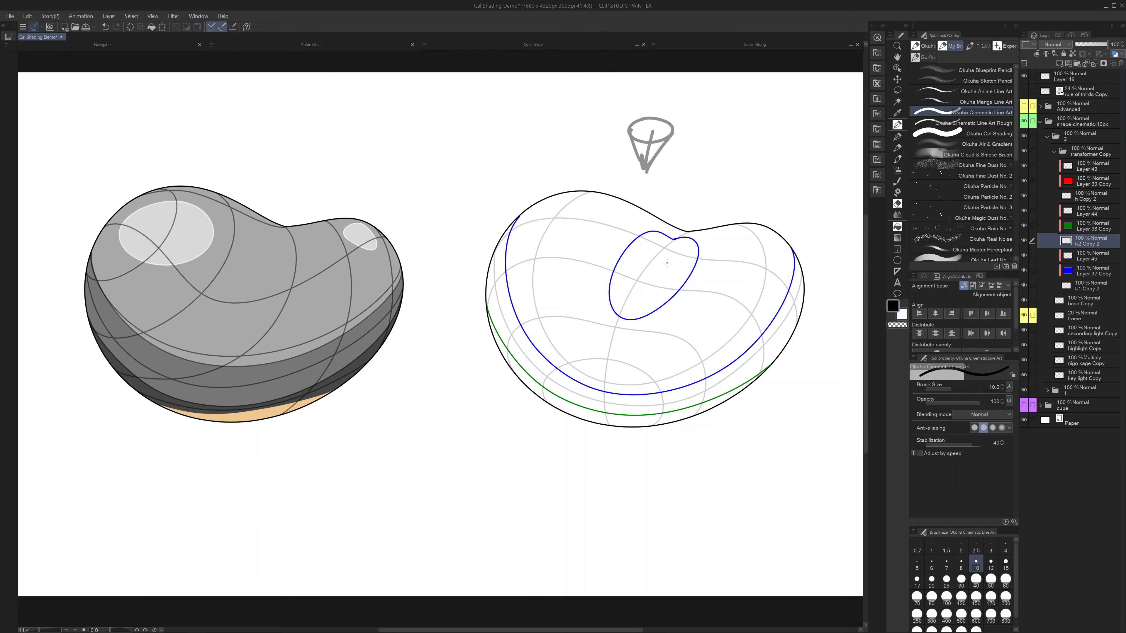
Step: Draw a small closed dark-shadow outline in green inside the blue shape at the bean's centre, redrawing it until it fits
{"action": "mouse_move", "coordinate": [666, 255]}
{"action": "left_mouse_down"}
{"action": "mouse_move", "coordinate": [642, 263]}
{"action": "mouse_move", "coordinate": [641, 282]}
{"action": "mouse_move", "coordinate": [670, 255]}
{"action": "left_mouse_up"}
{"action": "scroll", "coordinate": [662, 256], "scroll_direction": "up", "scroll_amount": 1}
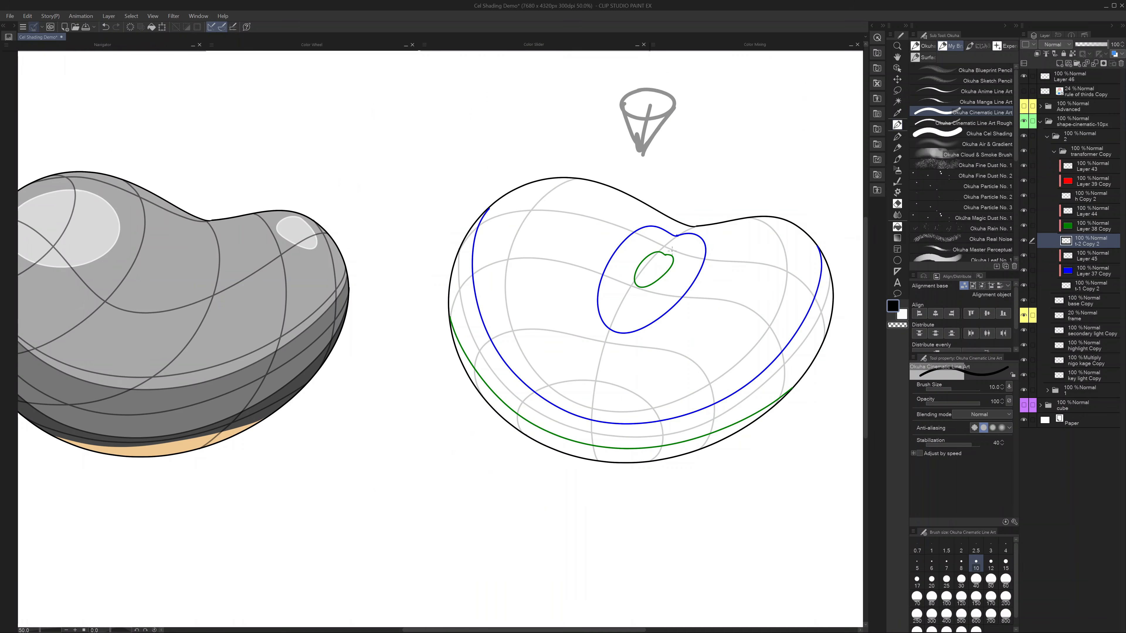
{"action": "key", "text": "ctrl+z"}
{"action": "scroll", "coordinate": [662, 255], "scroll_direction": "up", "scroll_amount": 1}
{"action": "mouse_move", "coordinate": [657, 256]}
{"action": "left_mouse_down"}
{"action": "mouse_move", "coordinate": [625, 279]}
{"action": "mouse_move", "coordinate": [638, 300]}
{"action": "mouse_move", "coordinate": [666, 277]}
{"action": "mouse_move", "coordinate": [668, 259]}
{"action": "mouse_move", "coordinate": [647, 254]}
{"action": "mouse_move", "coordinate": [628, 268]}
{"action": "mouse_move", "coordinate": [640, 292]}
{"action": "mouse_move", "coordinate": [662, 277]}
{"action": "mouse_move", "coordinate": [660, 259]}
{"action": "mouse_move", "coordinate": [633, 258]}
{"action": "mouse_move", "coordinate": [629, 297]}
{"action": "mouse_move", "coordinate": [660, 256]}
{"action": "left_mouse_up"}
{"action": "key", "text": "ctrl+z"}
{"action": "key", "text": "ctrl+z"}
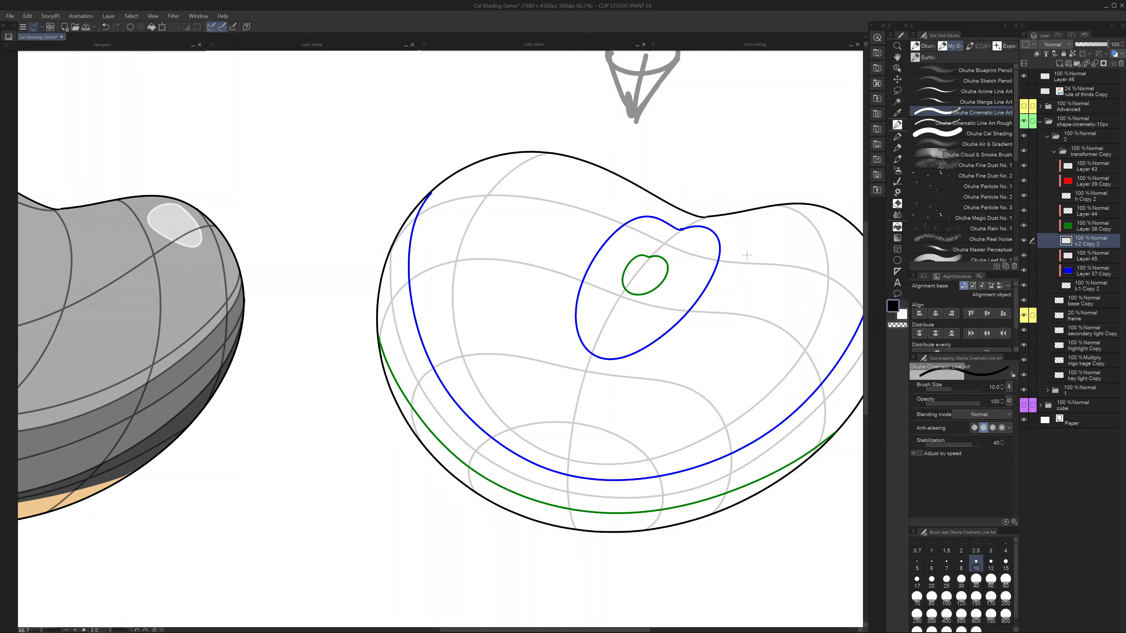
{"action": "scroll", "coordinate": [639, 319], "scroll_direction": "down", "scroll_amount": 2}
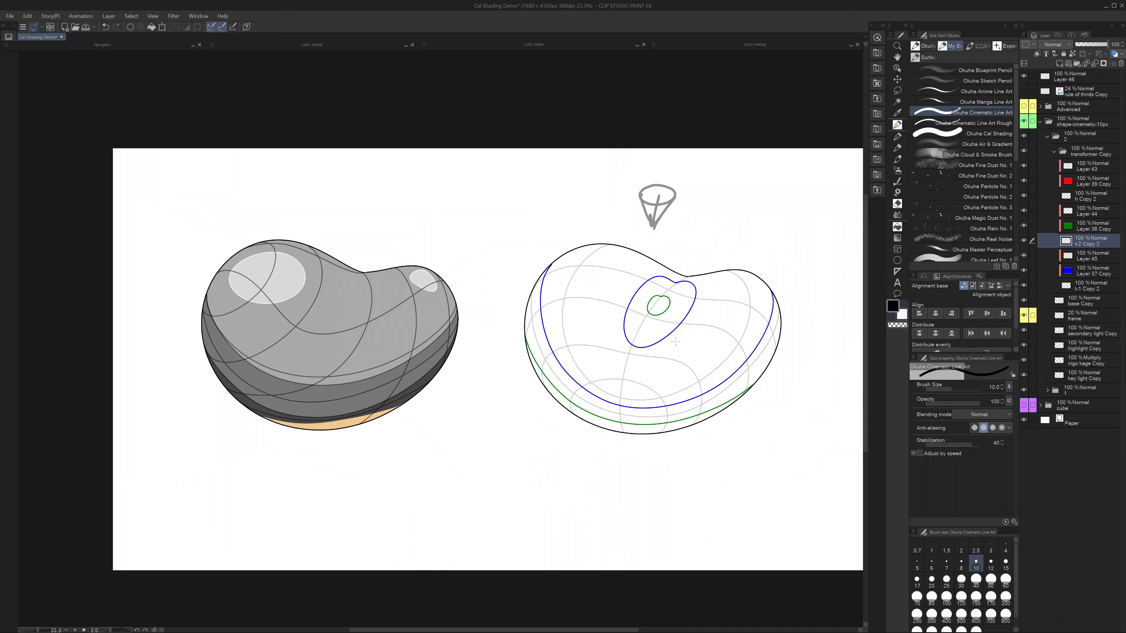
Step: On the red h Copy 2 layer, outline a large oval highlight on the bean's left bump and a small one on its right bump
{"action": "left_click", "coordinate": [1069, 196]}
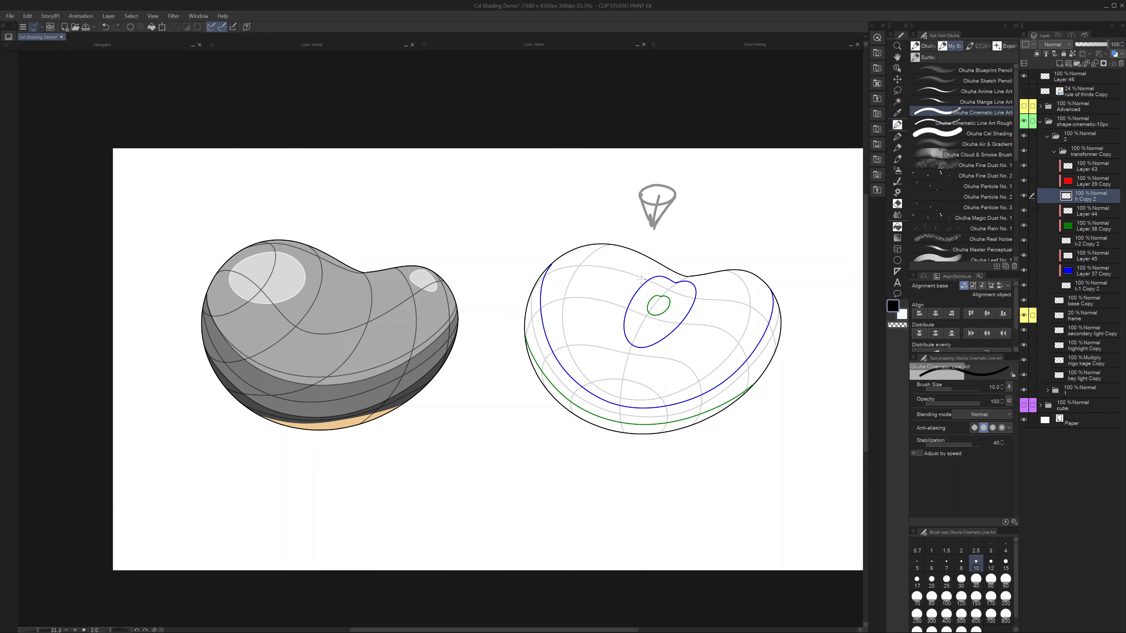
{"action": "scroll", "coordinate": [609, 260], "scroll_direction": "up", "scroll_amount": 1}
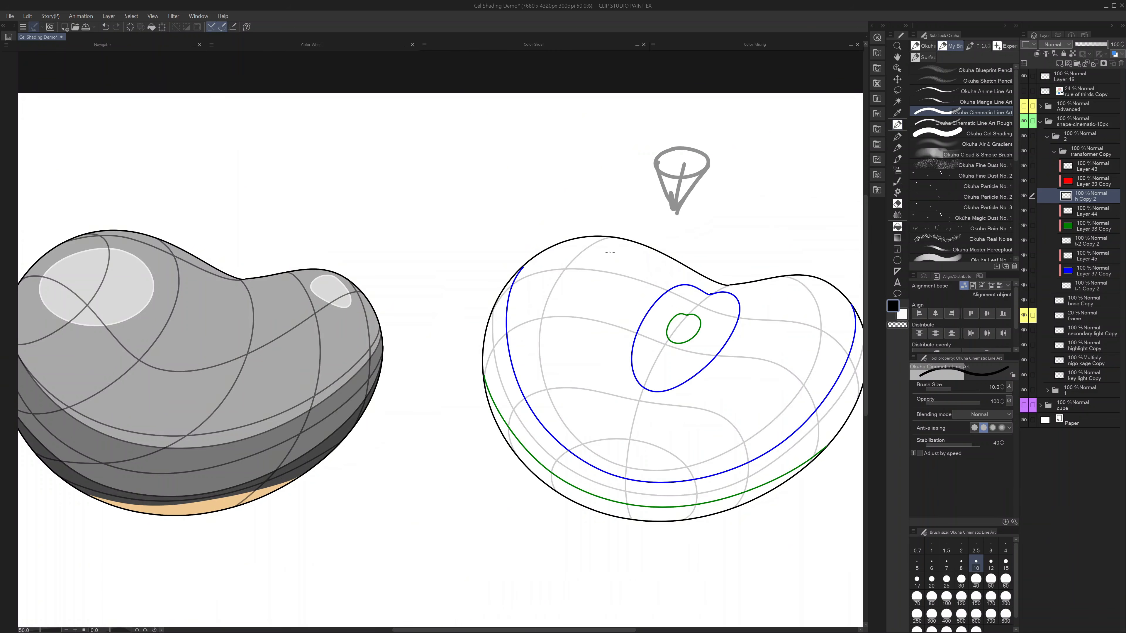
{"action": "scroll", "coordinate": [610, 252], "scroll_direction": "up", "scroll_amount": 1}
{"action": "mouse_move", "coordinate": [615, 244]}
{"action": "left_mouse_down"}
{"action": "mouse_move", "coordinate": [532, 267]}
{"action": "mouse_move", "coordinate": [526, 343]}
{"action": "mouse_move", "coordinate": [591, 312]}
{"action": "mouse_move", "coordinate": [621, 271]}
{"action": "mouse_move", "coordinate": [618, 248]}
{"action": "left_mouse_up"}
{"action": "mouse_move", "coordinate": [757, 399]}
{"action": "left_mouse_down"}
{"action": "mouse_move", "coordinate": [517, 361]}
{"action": "mouse_move", "coordinate": [504, 349]}
{"action": "left_mouse_up"}
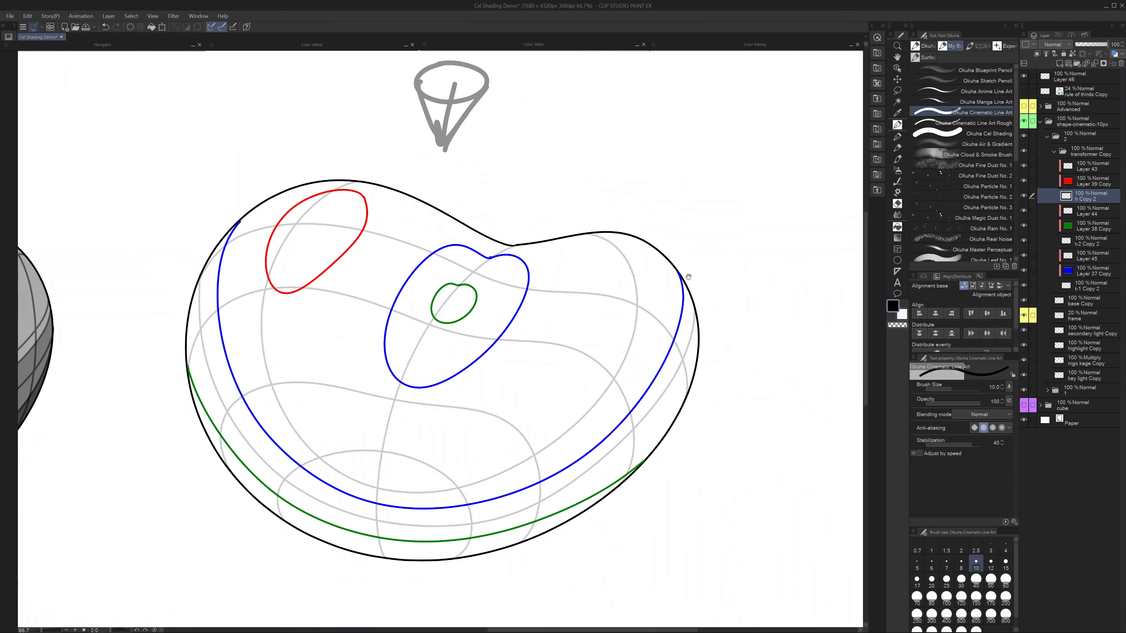
{"action": "mouse_move", "coordinate": [636, 247]}
{"action": "left_mouse_down"}
{"action": "mouse_move", "coordinate": [601, 250]}
{"action": "mouse_move", "coordinate": [632, 284]}
{"action": "mouse_move", "coordinate": [652, 268]}
{"action": "mouse_move", "coordinate": [646, 254]}
{"action": "mouse_move", "coordinate": [628, 241]}
{"action": "mouse_move", "coordinate": [606, 256]}
{"action": "mouse_move", "coordinate": [642, 284]}
{"action": "mouse_move", "coordinate": [657, 270]}
{"action": "mouse_move", "coordinate": [634, 243]}
{"action": "mouse_move", "coordinate": [645, 244]}
{"action": "mouse_move", "coordinate": [621, 239]}
{"action": "mouse_move", "coordinate": [607, 256]}
{"action": "mouse_move", "coordinate": [639, 273]}
{"action": "mouse_move", "coordinate": [649, 257]}
{"action": "mouse_move", "coordinate": [609, 241]}
{"action": "mouse_move", "coordinate": [622, 271]}
{"action": "mouse_move", "coordinate": [646, 264]}
{"action": "mouse_move", "coordinate": [629, 241]}
{"action": "left_mouse_up"}
{"action": "key", "text": "ctrl+z"}
{"action": "key", "text": "ctrl+z"}
{"action": "key", "text": "ctrl+z"}
{"action": "scroll", "coordinate": [614, 314], "scroll_direction": "down", "scroll_amount": 2}
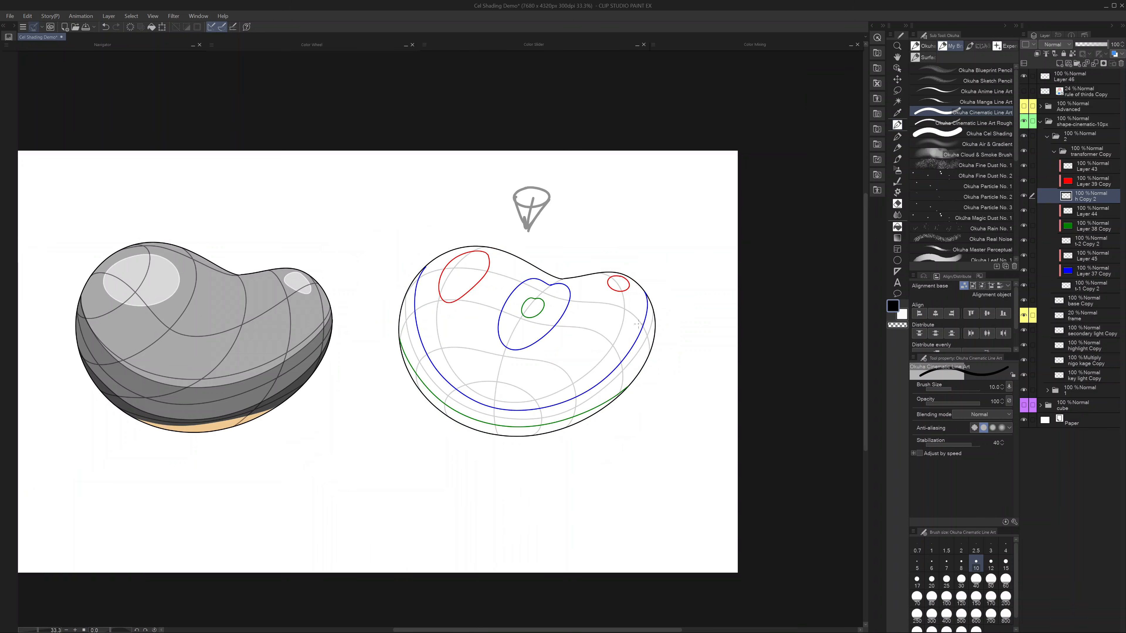
{"action": "left_click_drag", "start_coordinate": [558, 383], "coordinate": [622, 346]}
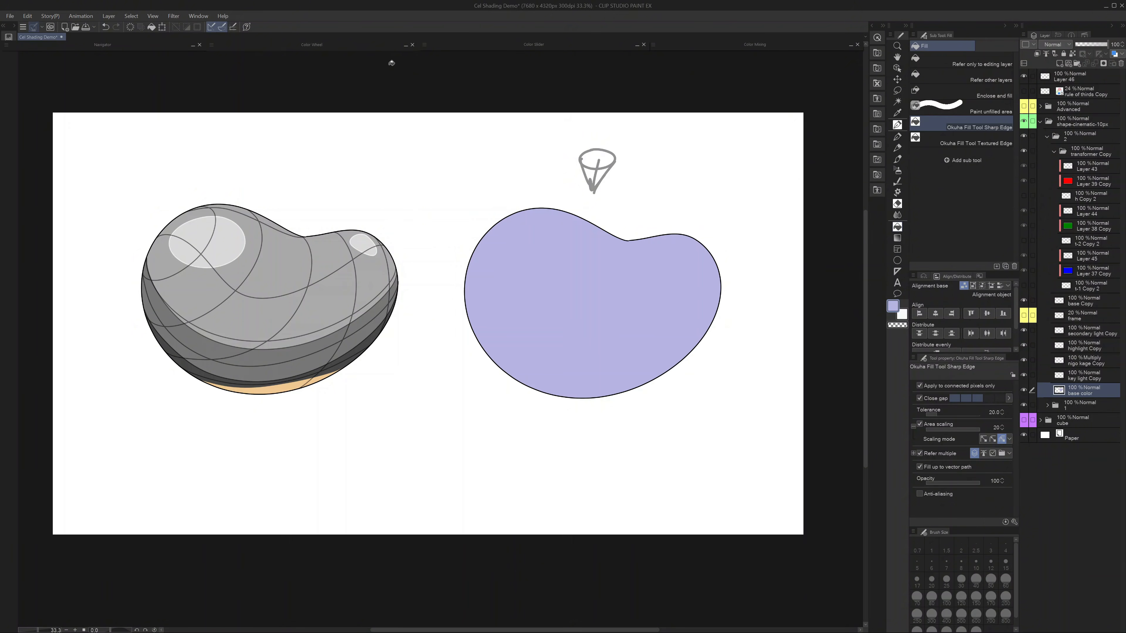
Step: Pick a dark grey fill colour and show the blue, green and red boundary outlines over the bean
{"action": "left_click", "coordinate": [405, 46]}
{"action": "left_click_drag", "start_coordinate": [276, 183], "coordinate": [241, 224]}
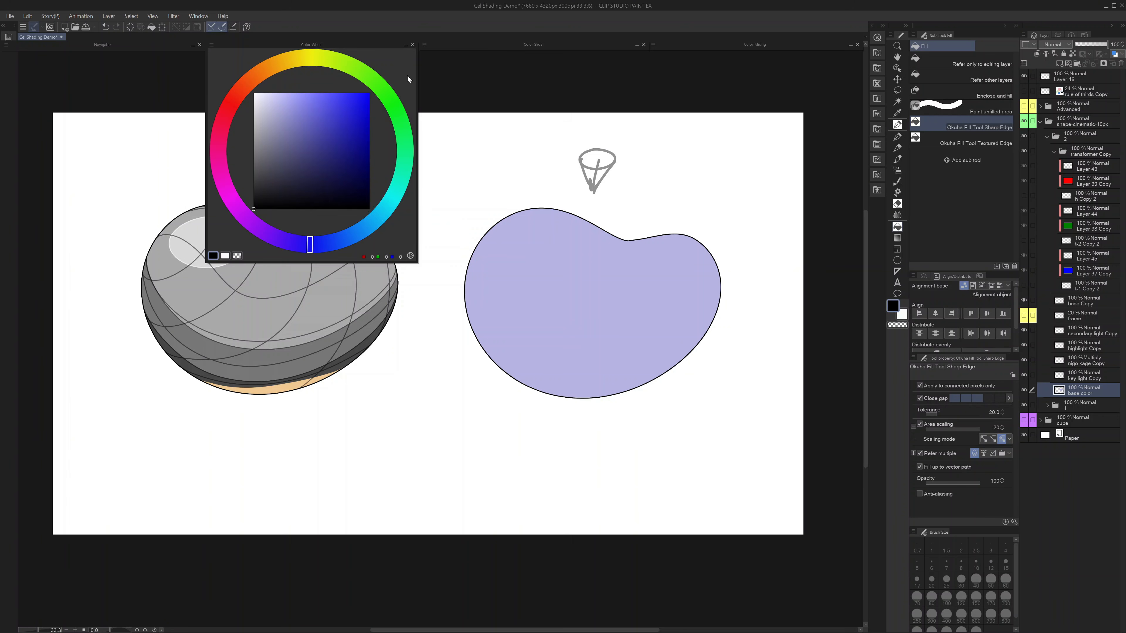
{"action": "left_click_drag", "start_coordinate": [275, 175], "coordinate": [242, 167]}
{"action": "left_click", "coordinate": [406, 45]}
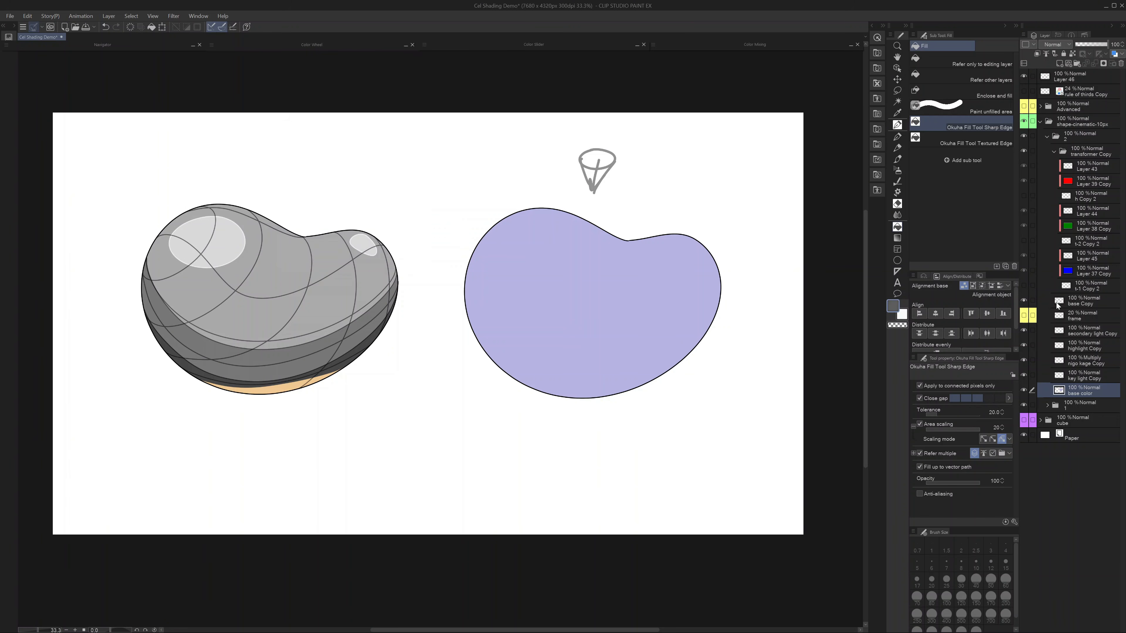
{"action": "left_click", "coordinate": [1024, 286]}
{"action": "left_click", "coordinate": [1024, 195]}
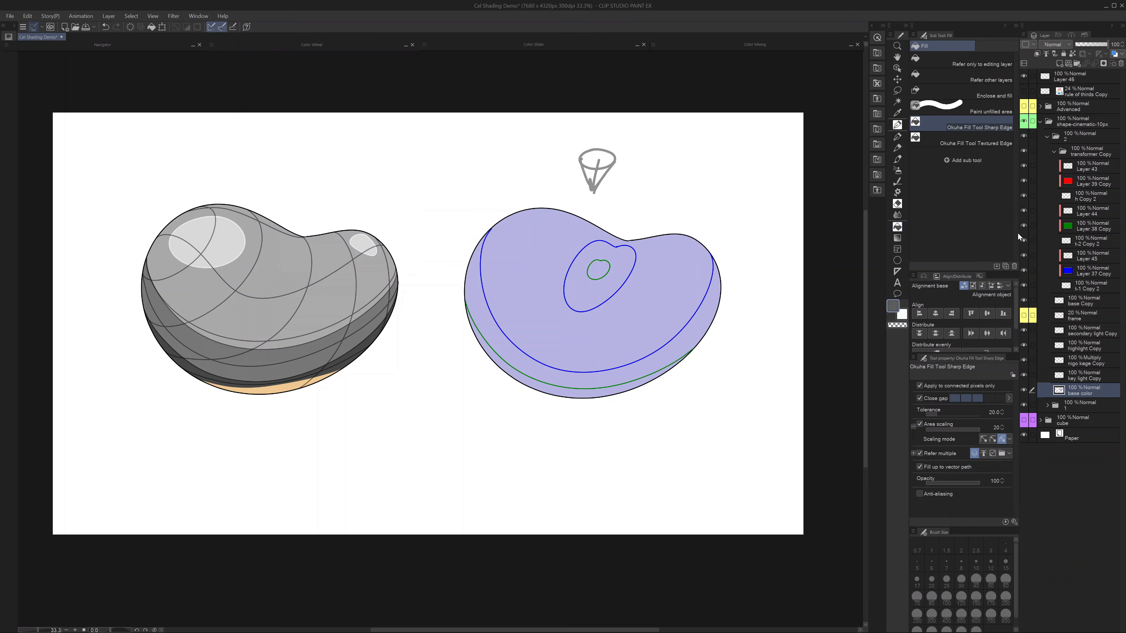
Step: With the green outlines hidden, fill the bean's lower shadow on the key light Copy layer and set it to Multiply at 46% opacity
{"action": "left_click", "coordinate": [1080, 377]}
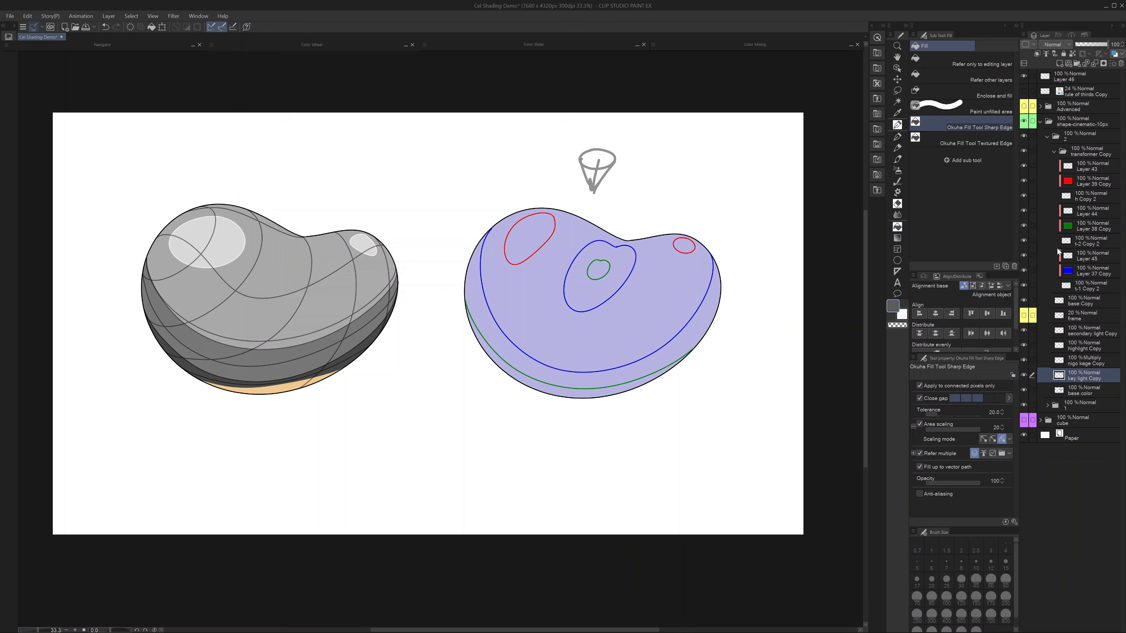
{"action": "left_click_drag", "start_coordinate": [1024, 241], "coordinate": [1029, 187]}
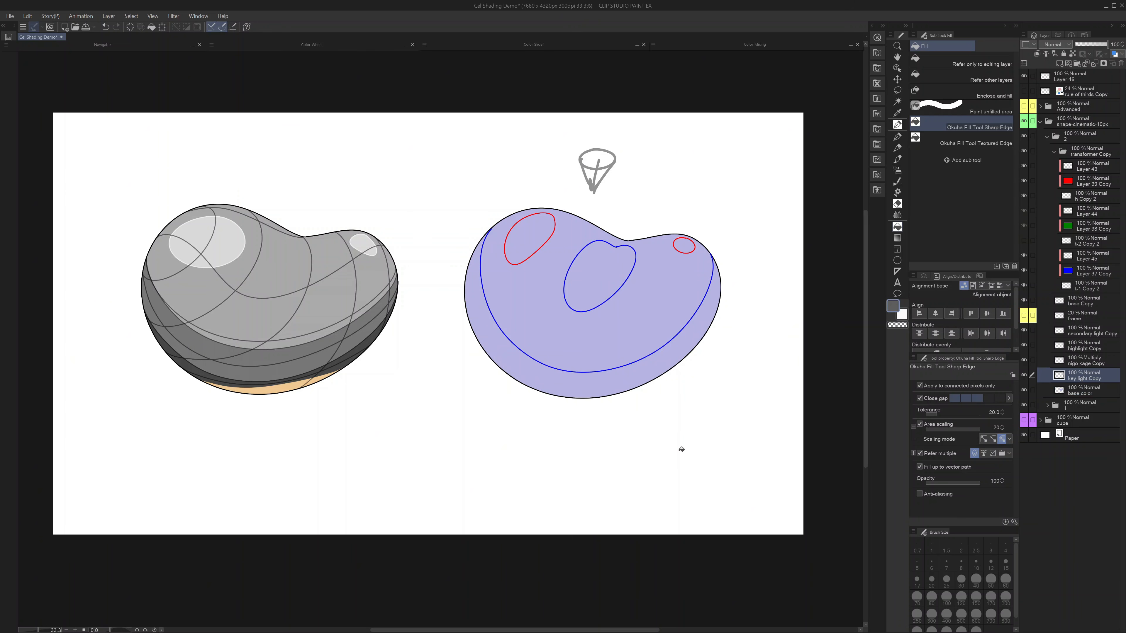
{"action": "left_click", "coordinate": [1068, 45]}
{"action": "left_click", "coordinate": [1061, 73]}
{"action": "left_click", "coordinate": [1089, 43]}
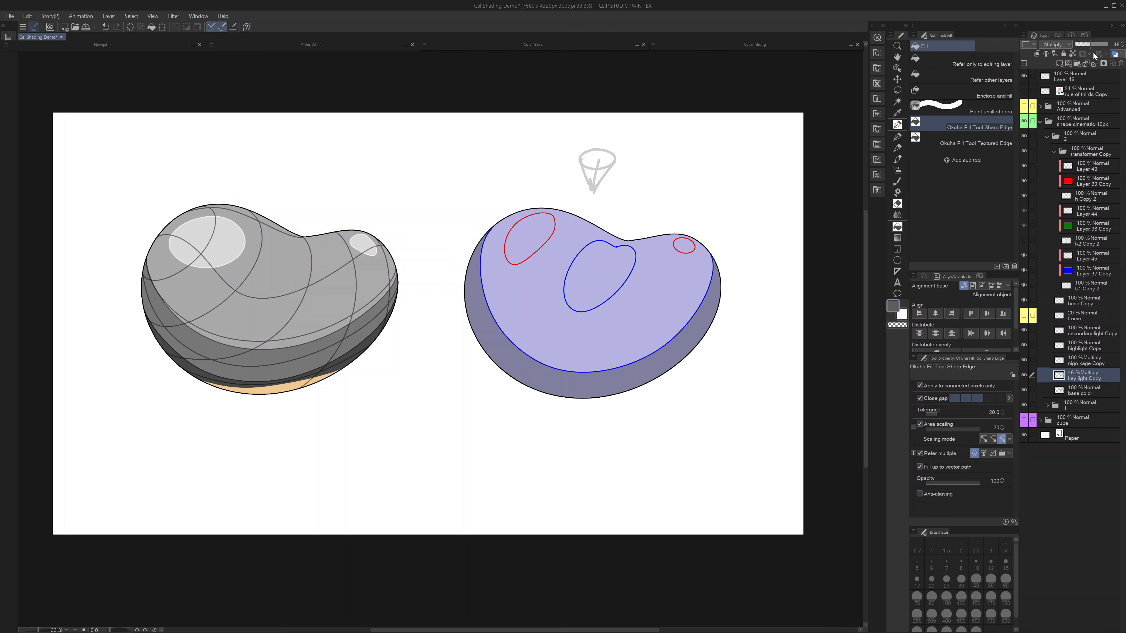
Step: Show the green outlines, fill the darker lower-edge shadow on the nigo kage Copy layer, and set that layer's opacity to 40%
{"action": "left_click", "coordinate": [1080, 359]}
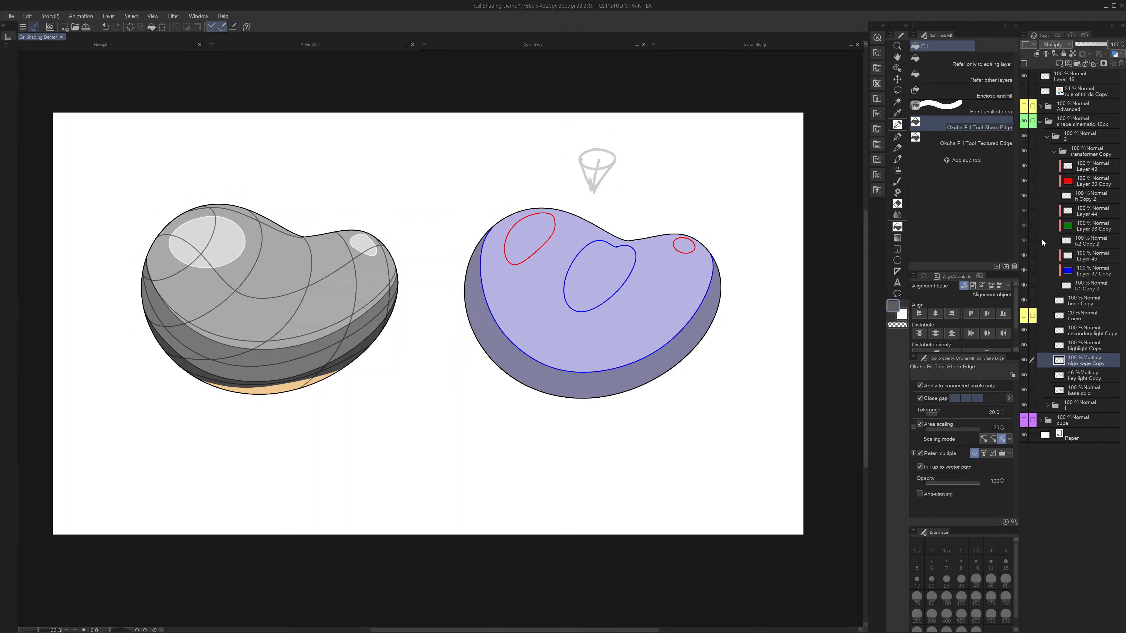
{"action": "left_click", "coordinate": [1080, 241]}
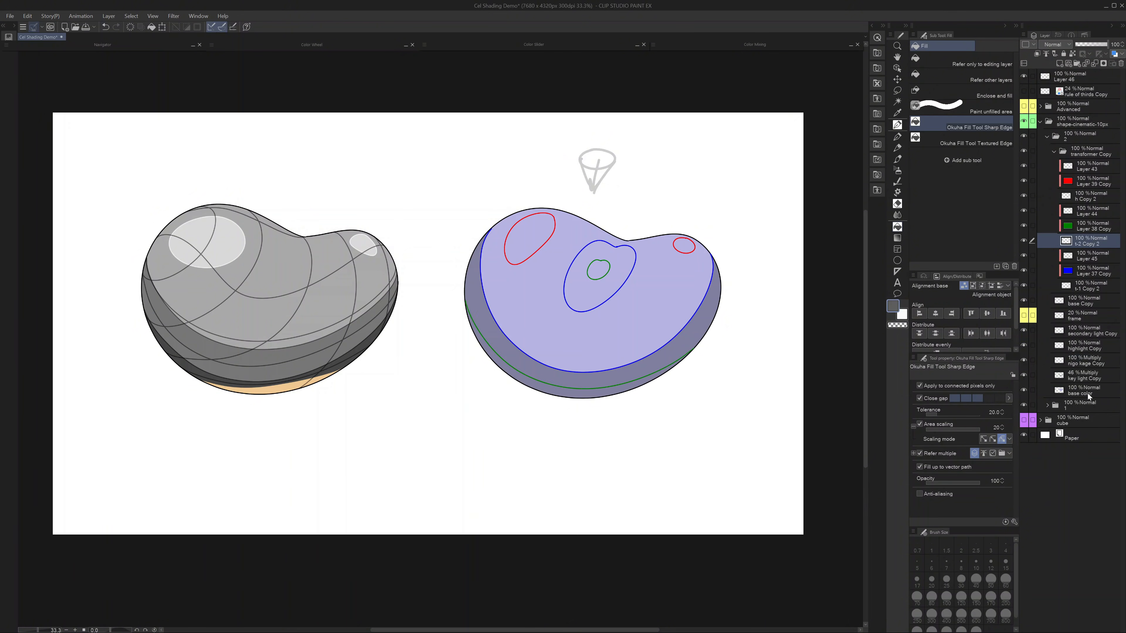
{"action": "left_click", "coordinate": [1082, 362]}
{"action": "left_click", "coordinate": [669, 370]}
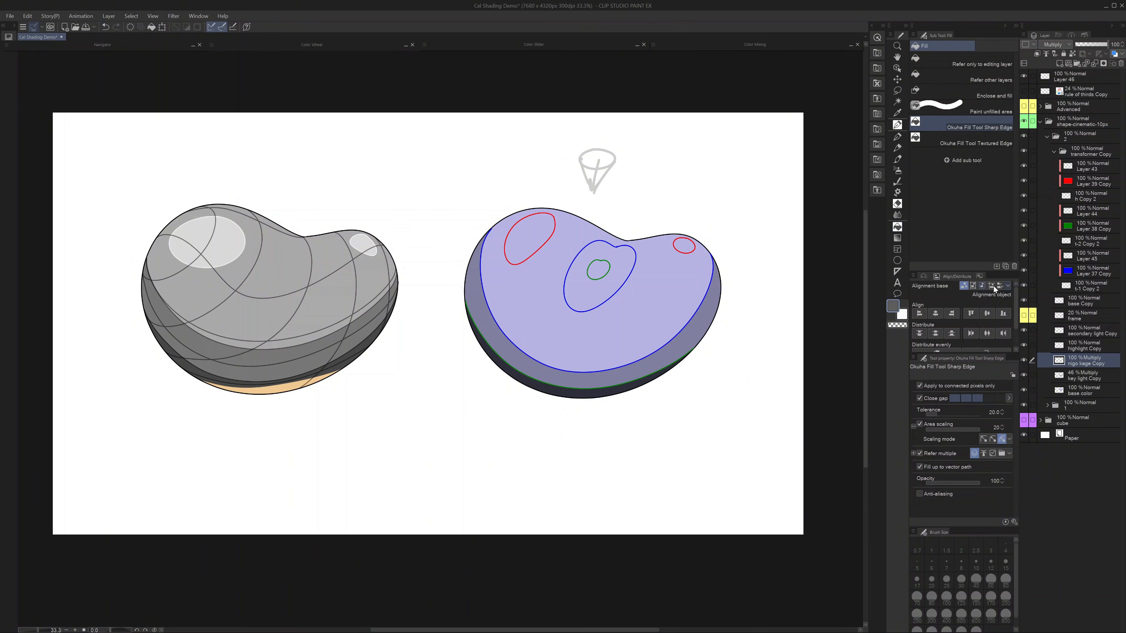
{"action": "left_click_drag", "start_coordinate": [1096, 47], "coordinate": [1088, 45]}
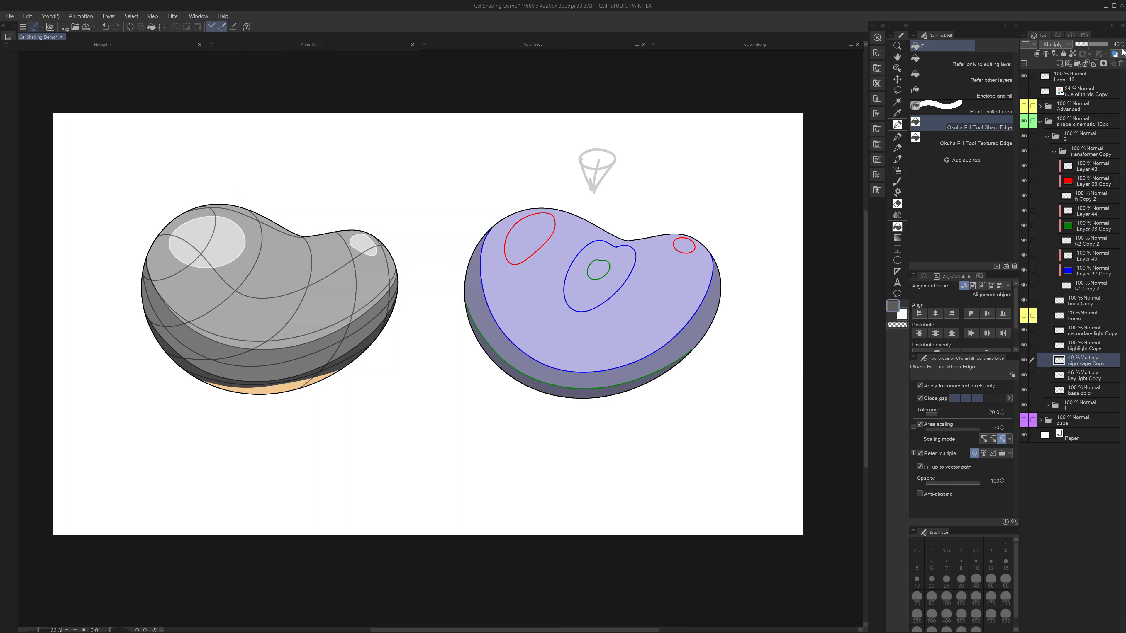
Step: Fill the bean's central shadow on the key light Copy layer and the small dark shape inside it on the nigo kage Copy layer
{"action": "left_click", "coordinate": [1027, 240]}
{"action": "left_click", "coordinate": [1025, 239]}
{"action": "left_click", "coordinate": [1084, 378]}
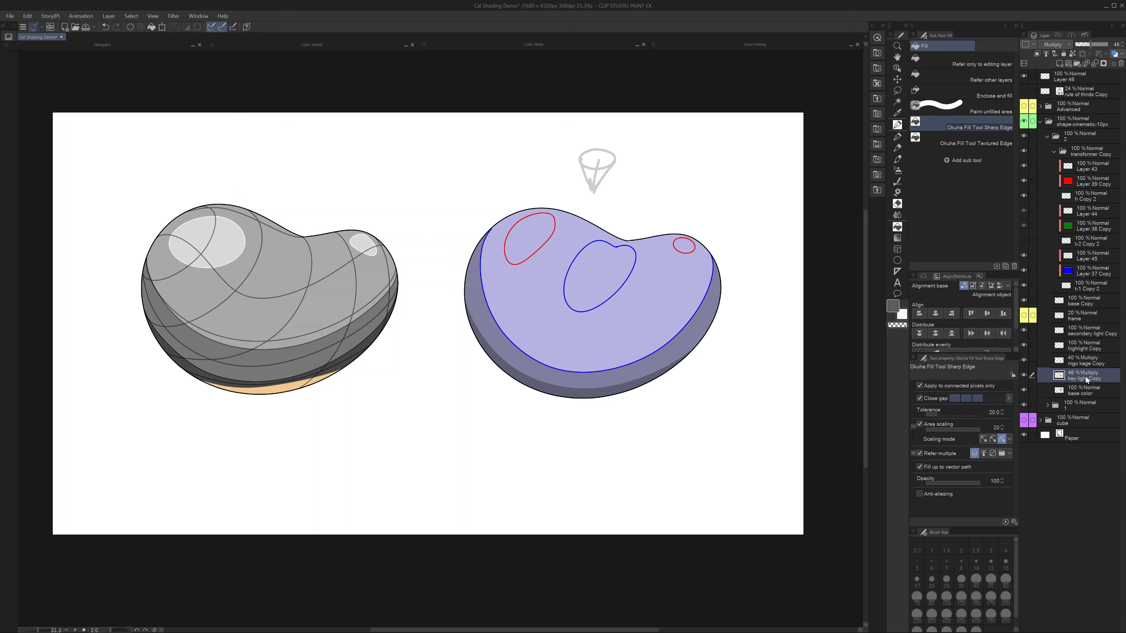
{"action": "left_click", "coordinate": [616, 282]}
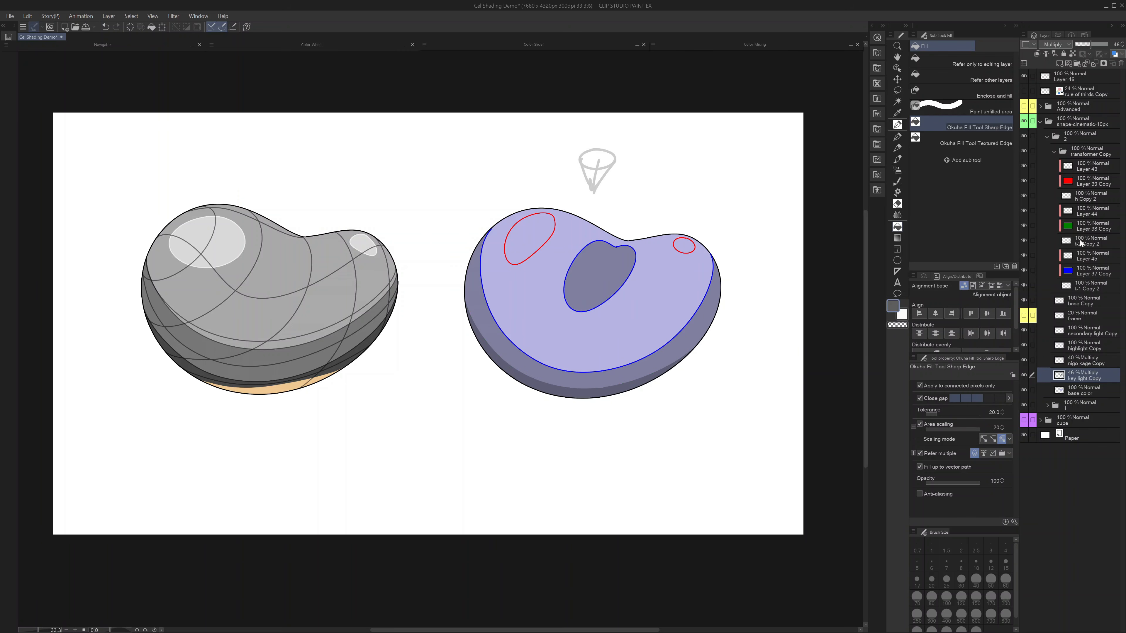
{"action": "left_click", "coordinate": [1078, 361]}
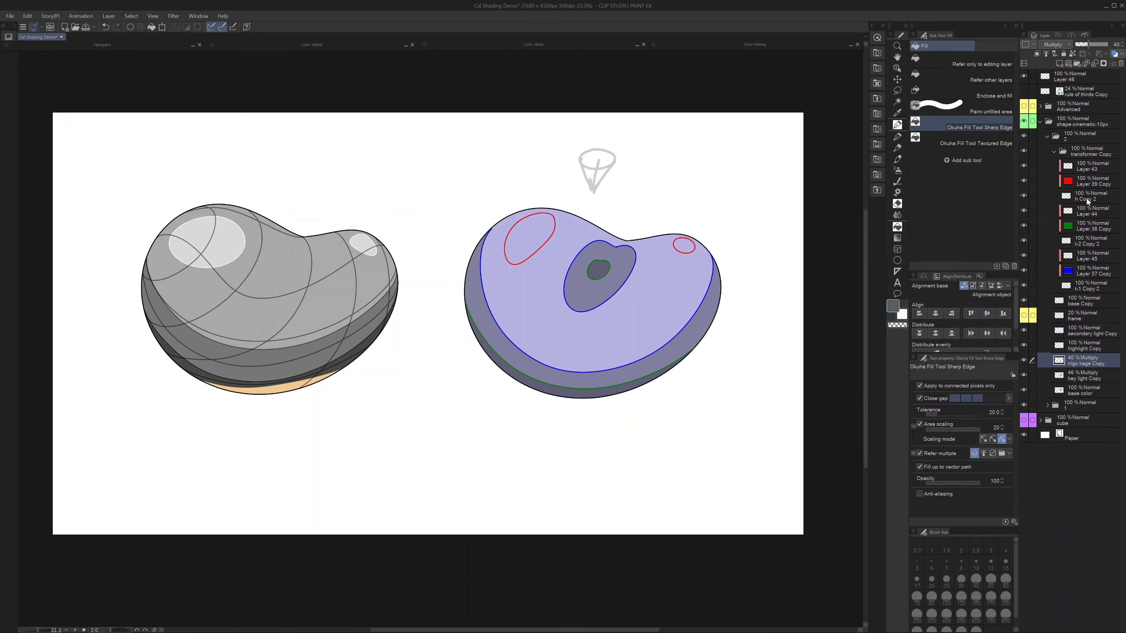
Step: On the highlight Copy layer, fill the large and small highlight ovals with light grey, RGB 213, 213, 213
{"action": "left_click", "coordinate": [1087, 345]}
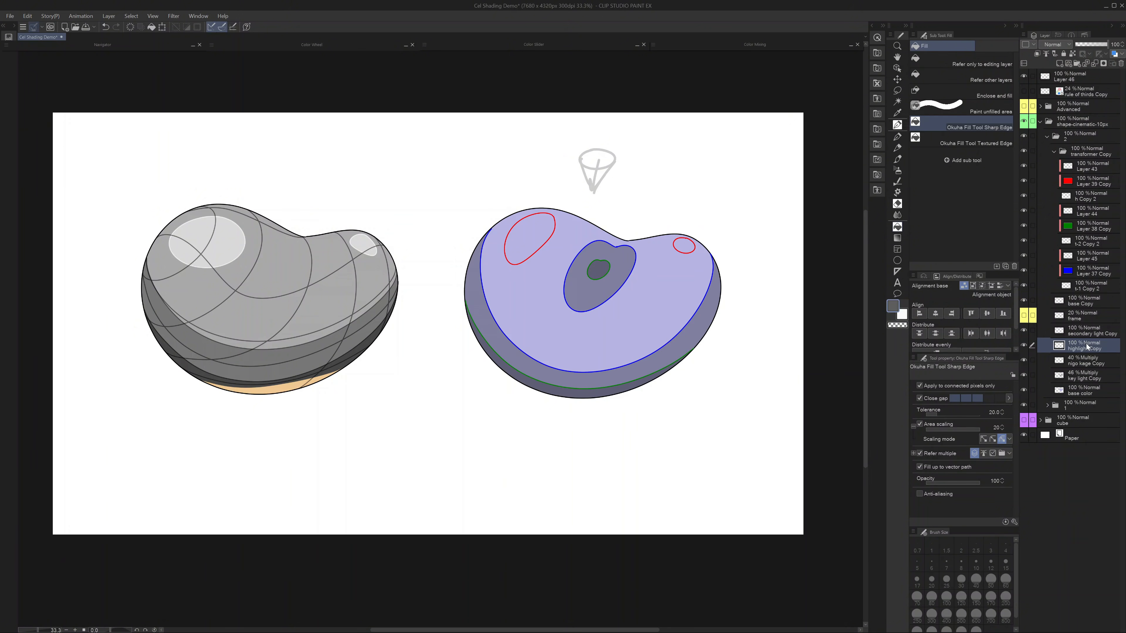
{"action": "left_click", "coordinate": [407, 50]}
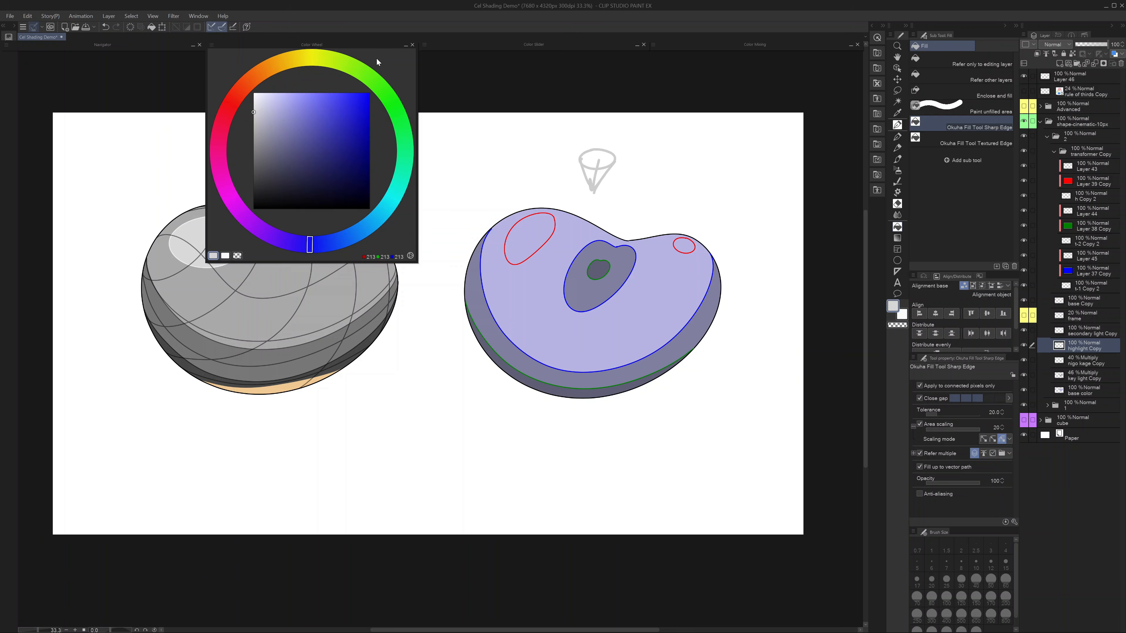
{"action": "left_click", "coordinate": [404, 46]}
{"action": "left_click", "coordinate": [529, 240]}
{"action": "left_click", "coordinate": [689, 245]}
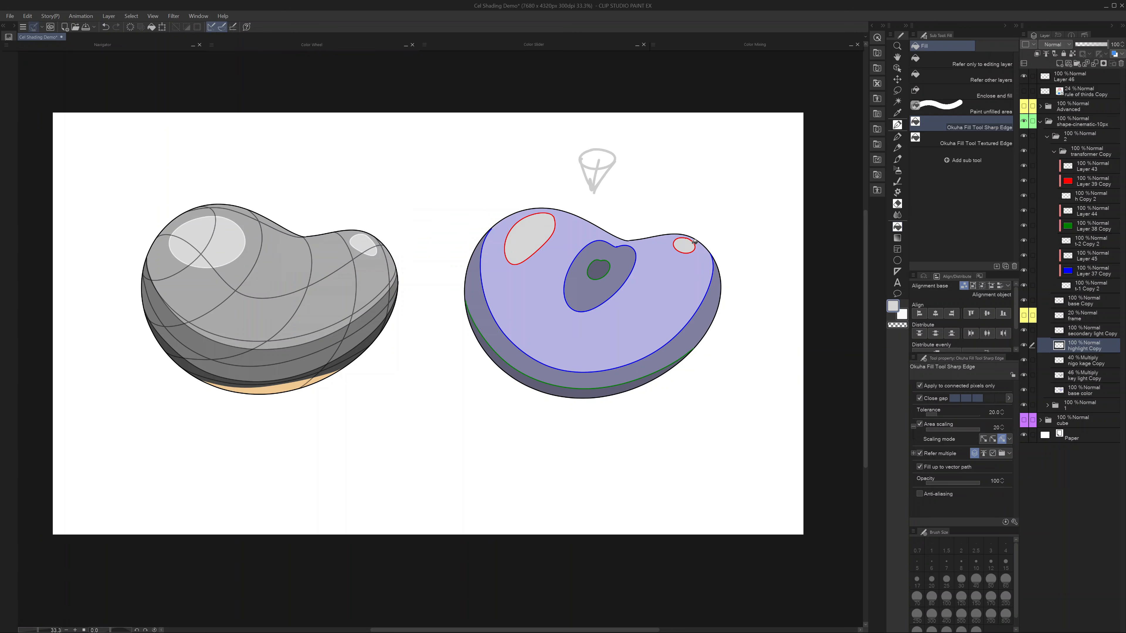
Step: Set the highlight Copy layer's blending mode to Screen and its opacity to 49%
{"action": "left_click", "coordinate": [1057, 44]}
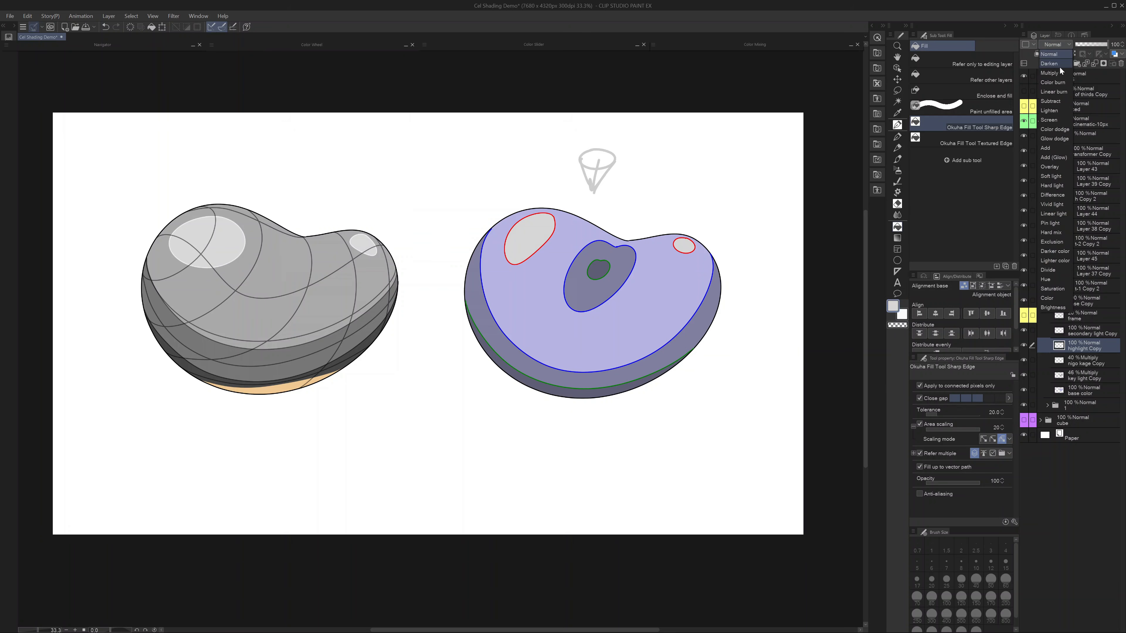
{"action": "left_click", "coordinate": [1053, 119]}
{"action": "left_click", "coordinate": [1090, 44]}
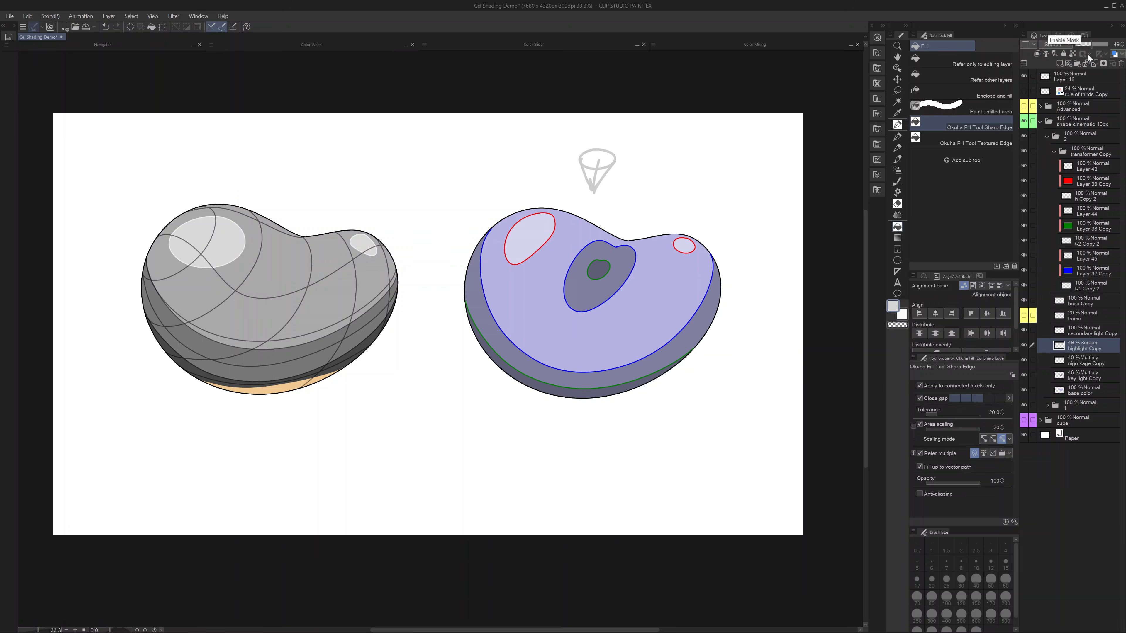
Step: Recolour the red highlight outlines by filling clipped Layer 43 with a very light grey
{"action": "left_click", "coordinate": [1078, 317]}
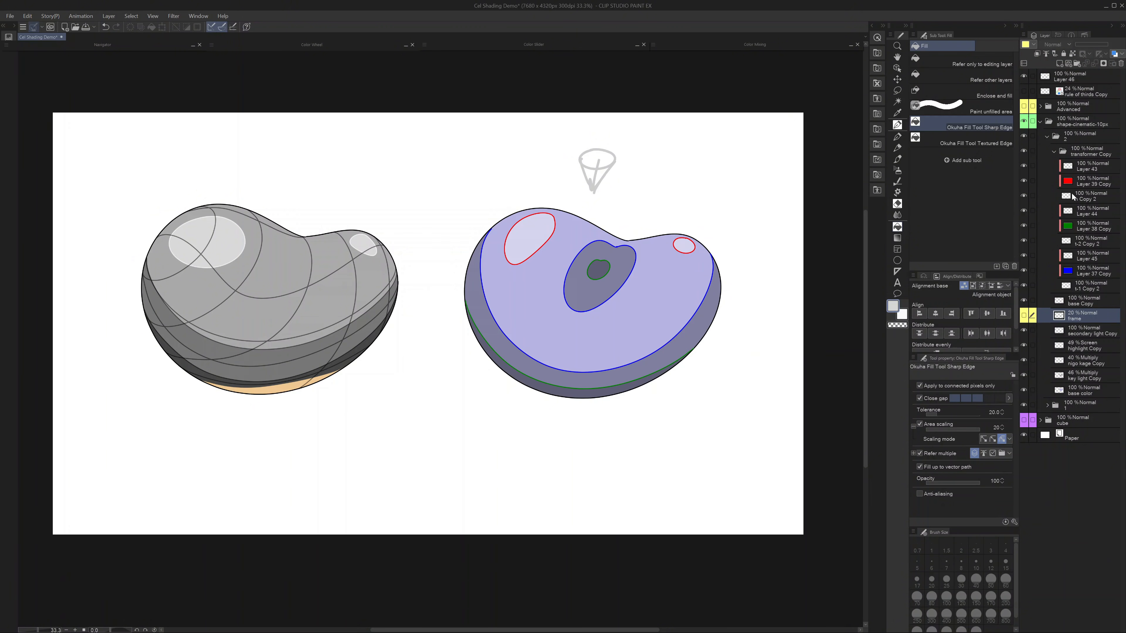
{"action": "left_click", "coordinate": [1071, 168]}
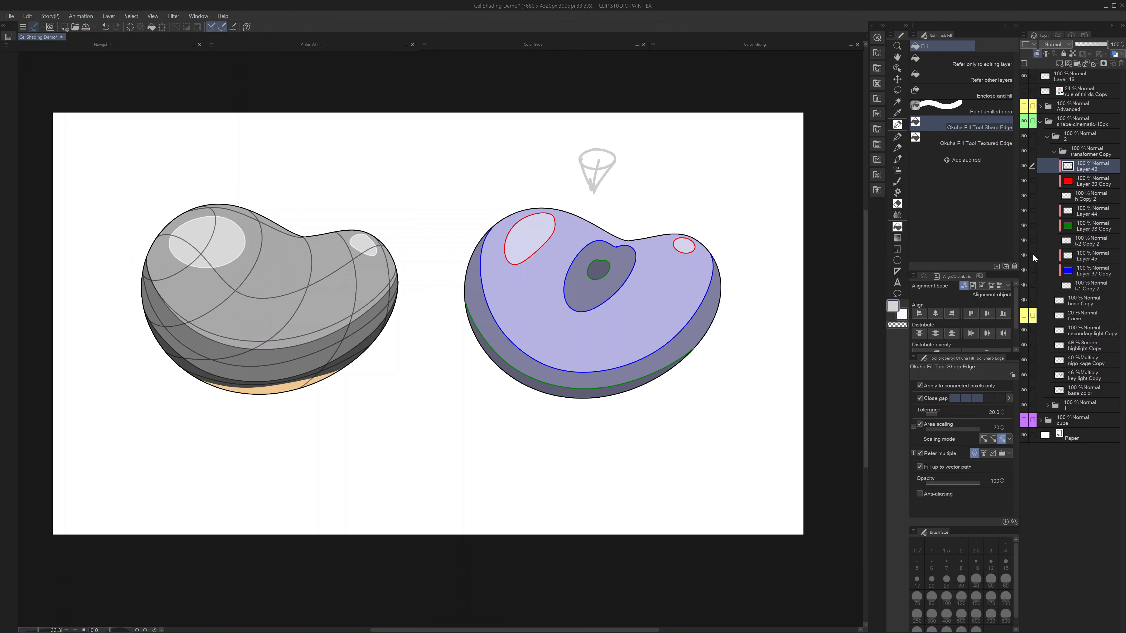
{"action": "left_click", "coordinate": [405, 44]}
{"action": "left_click", "coordinate": [254, 103]}
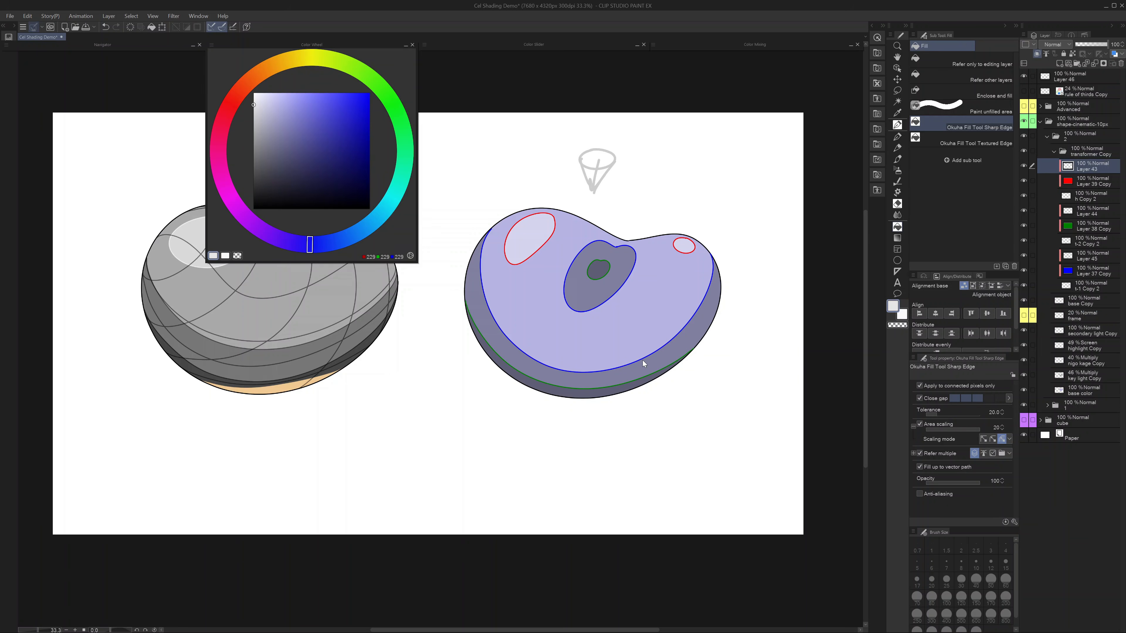
{"action": "key", "text": "alt+Delete"}
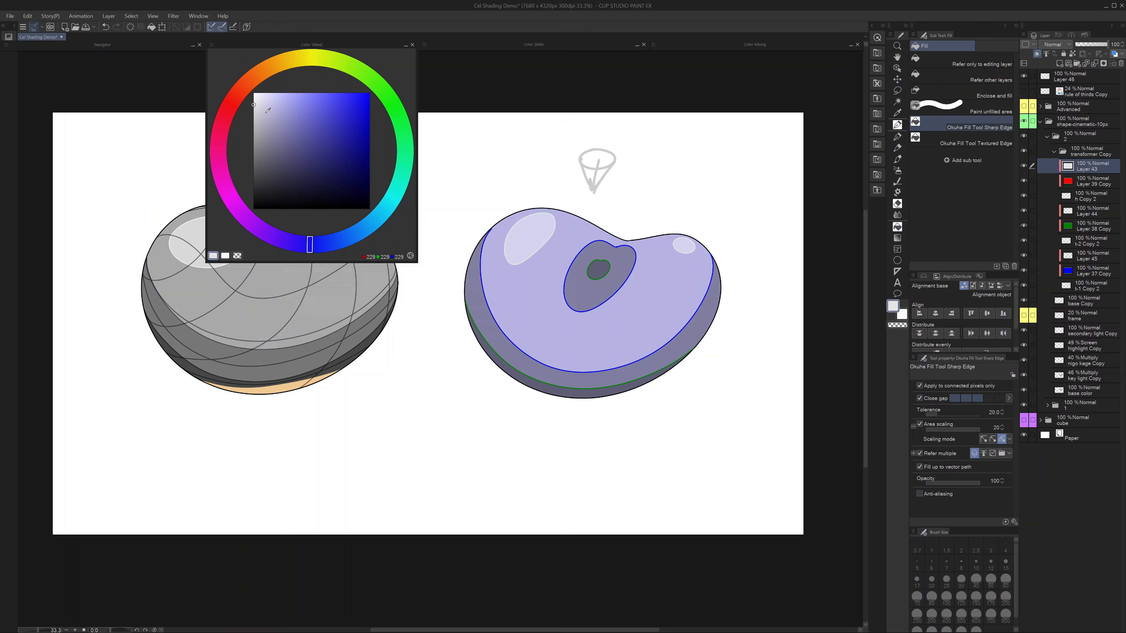
Step: Recolour the green shadow outlines through clipped Layer 44, trying a light grey before choosing dark grey, RGB 62, 62, 62
{"action": "left_click", "coordinate": [253, 108]}
{"action": "left_click", "coordinate": [1067, 215]}
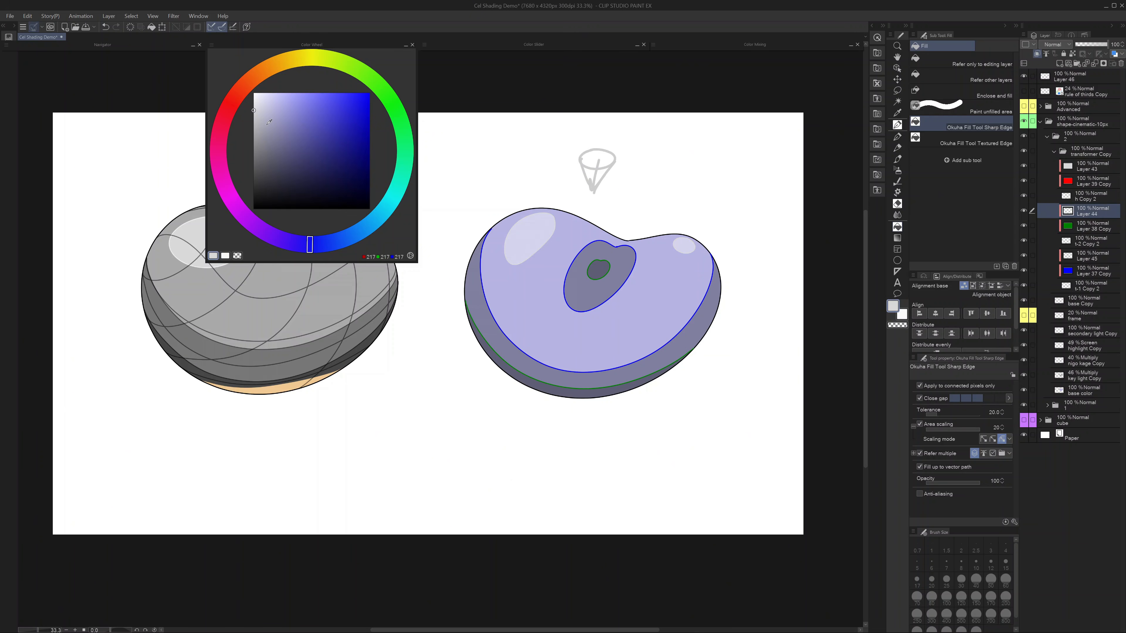
{"action": "left_click", "coordinate": [251, 126]}
{"action": "left_click", "coordinate": [513, 209]}
{"action": "left_click", "coordinate": [253, 180]}
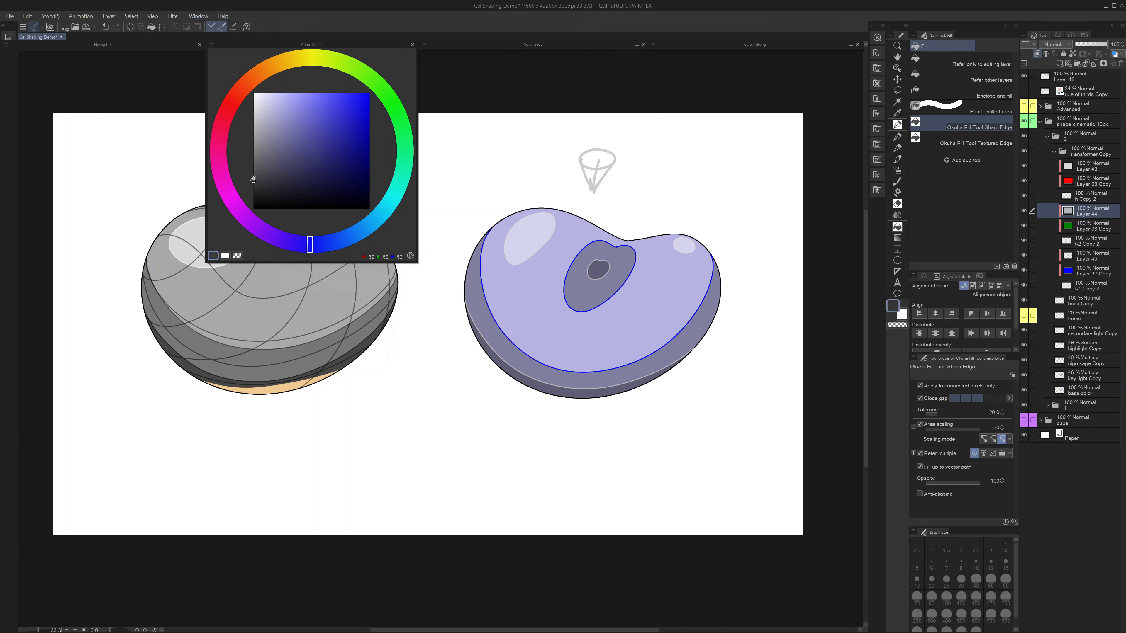
Step: Recolour the blue shadow outlines by filling clipped Layer 45 with mid grey, RGB 114, 114, 114, and show the frame wireframe
{"action": "left_click", "coordinate": [1071, 260]}
{"action": "left_click", "coordinate": [246, 157]}
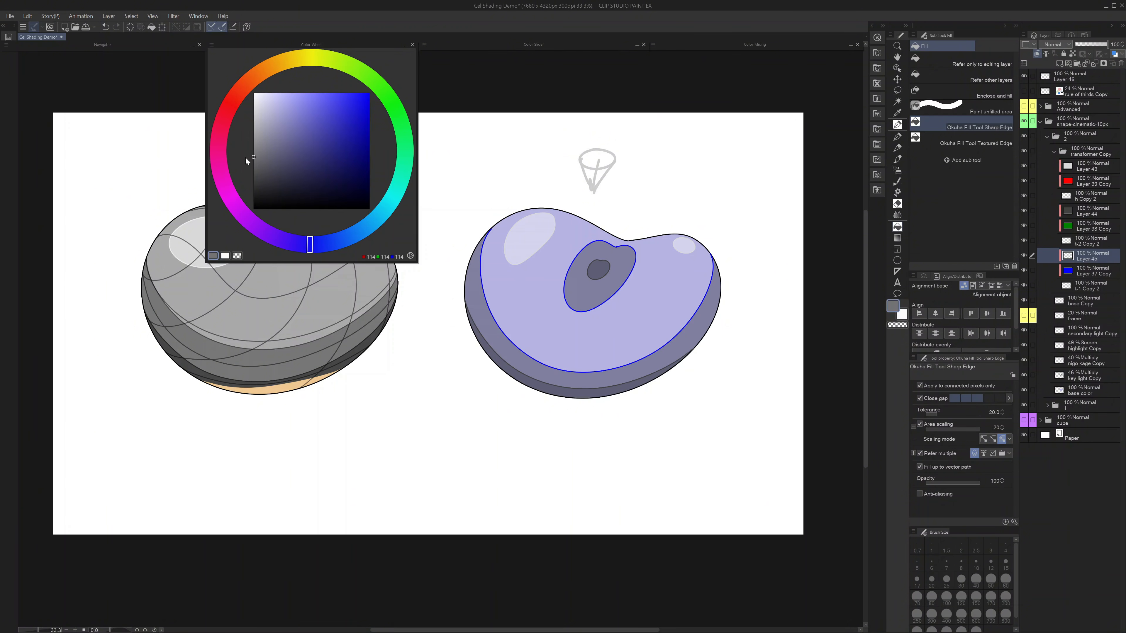
{"action": "left_click", "coordinate": [685, 313]}
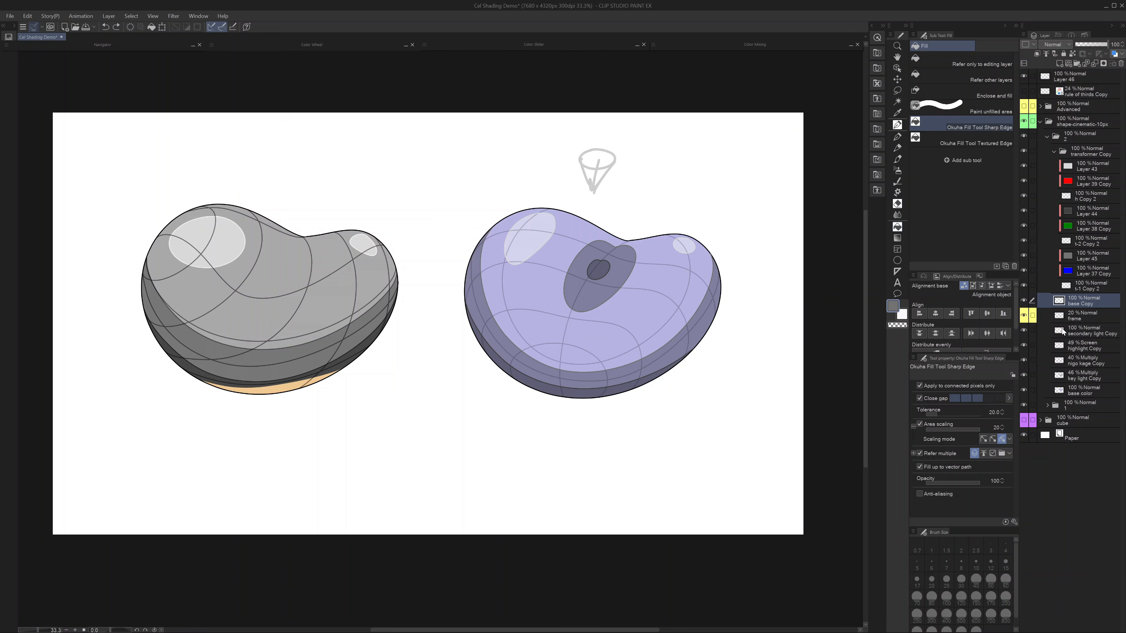
Step: Collapse the transformer Copy folder and examine the bean's shading with the outlines and frame wireframe hidden, restoring both
{"action": "left_click", "coordinate": [1063, 305]}
{"action": "left_click", "coordinate": [1053, 151]}
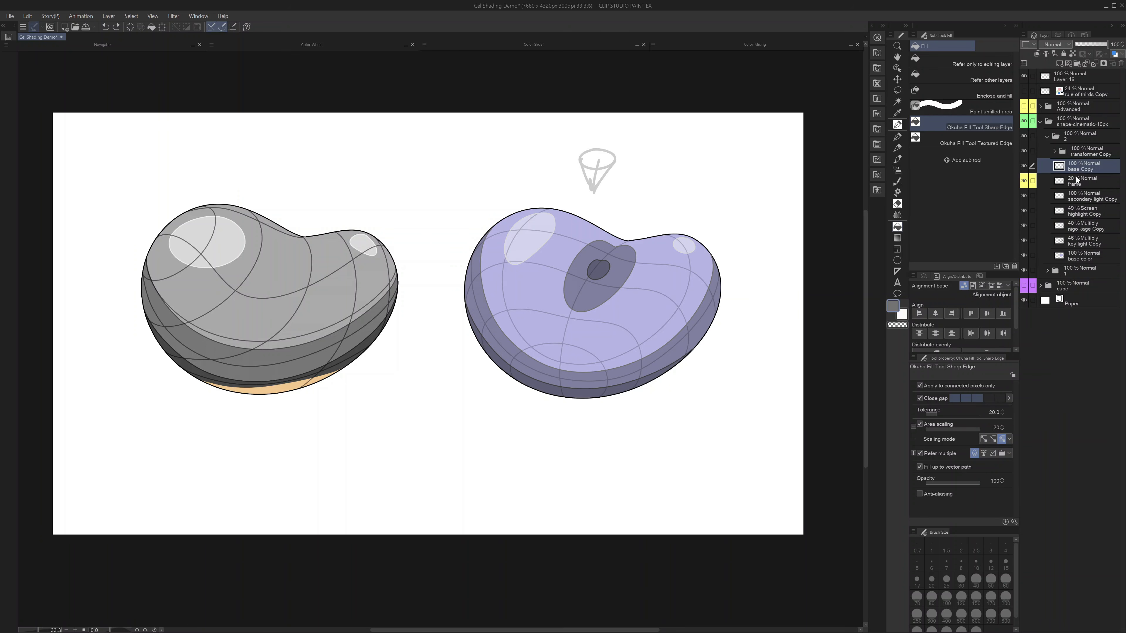
{"action": "left_click", "coordinate": [1024, 151]}
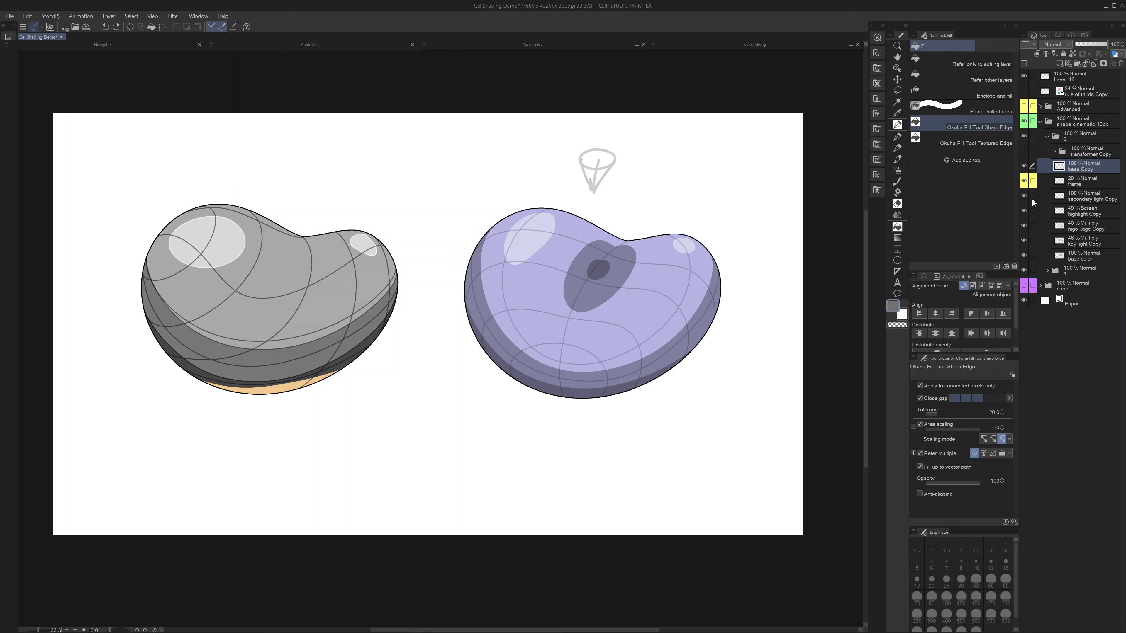
{"action": "left_click", "coordinate": [1022, 181]}
{"action": "scroll", "coordinate": [676, 341], "scroll_direction": "down", "scroll_amount": 1}
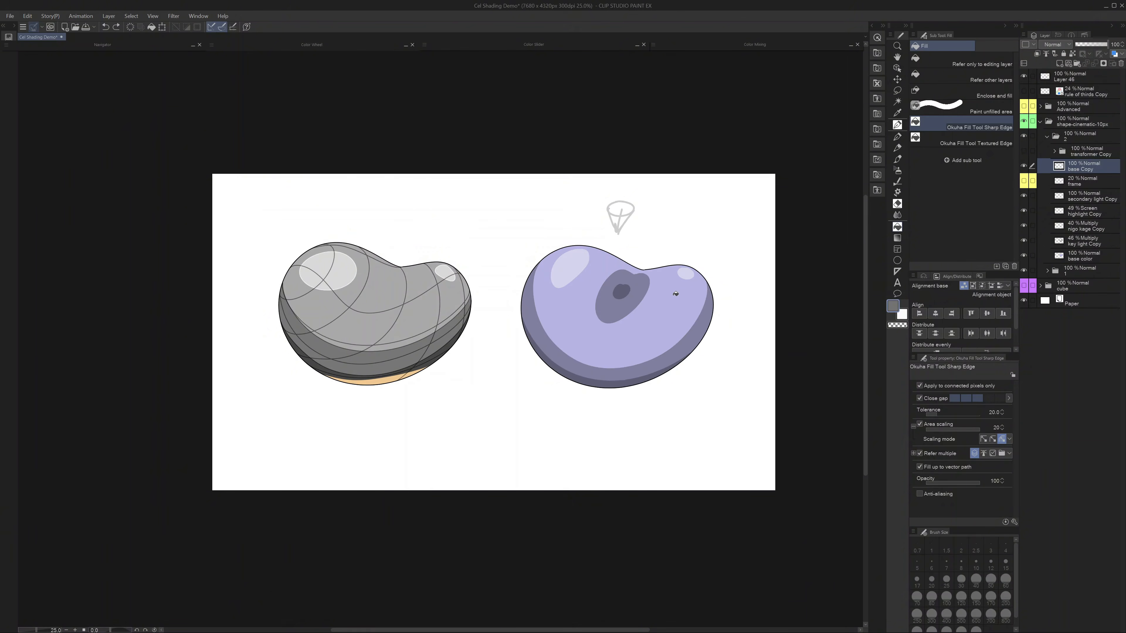
{"action": "scroll", "coordinate": [675, 293], "scroll_direction": "up", "scroll_amount": 1}
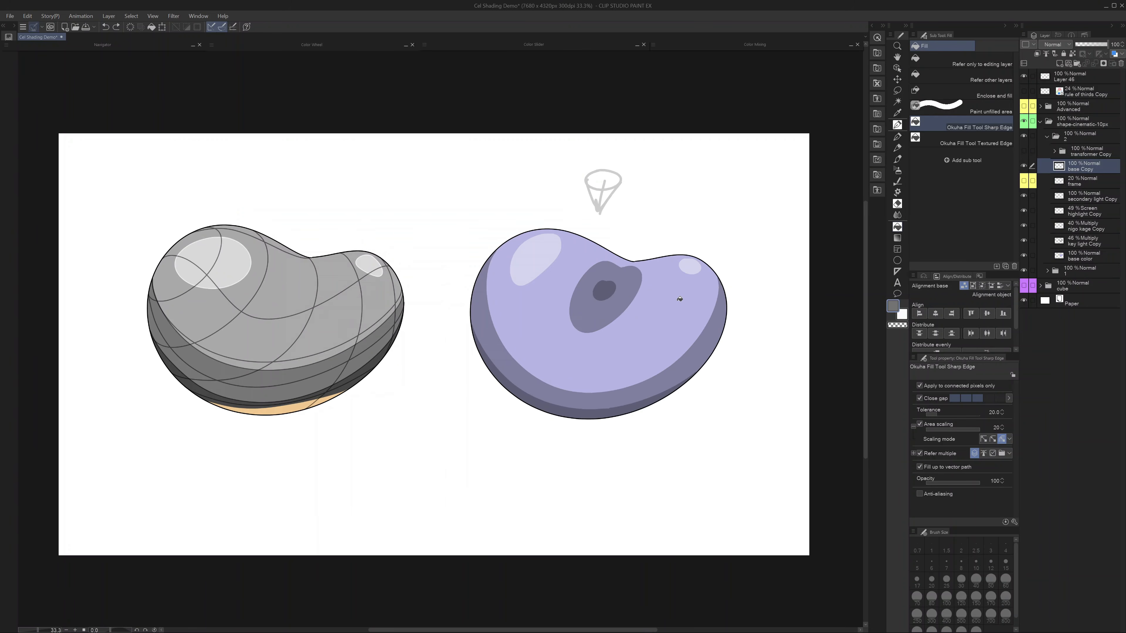
{"action": "left_click", "coordinate": [1024, 181]}
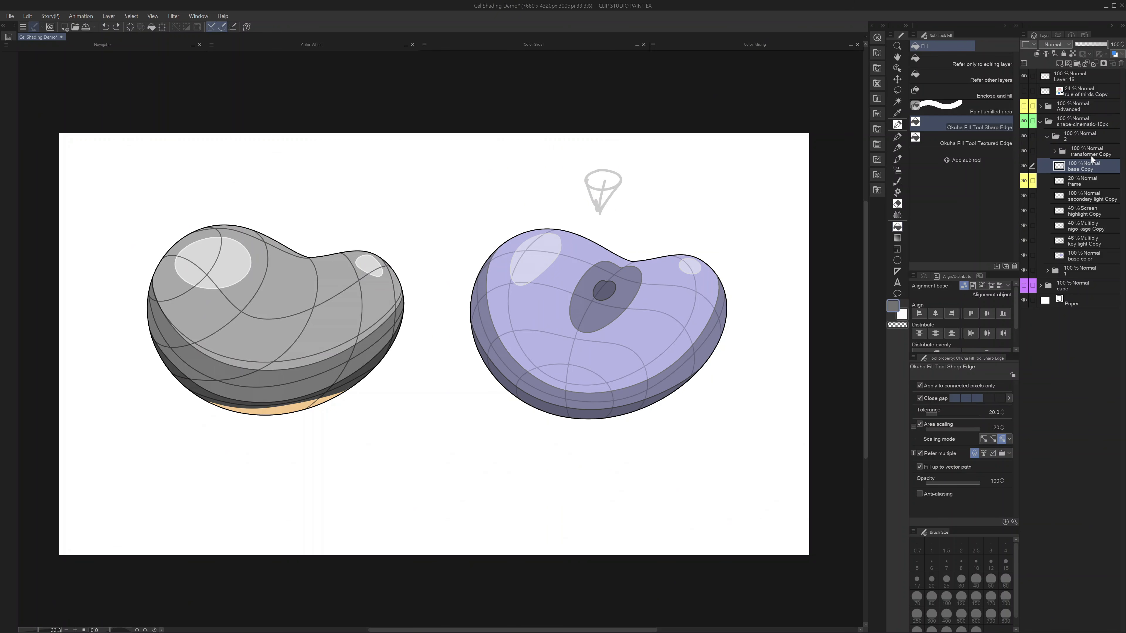
Step: Collapse and hide the shape-cinematic-10px folder, and show and expand the Advanced folder with the face illustration
{"action": "left_click", "coordinate": [1040, 121]}
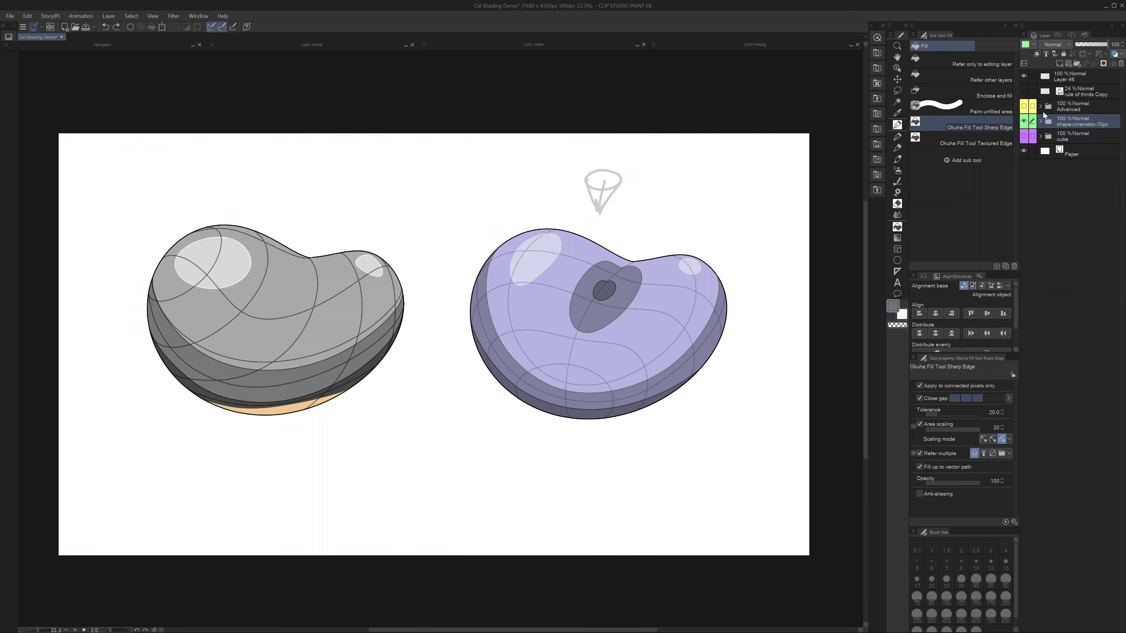
{"action": "left_click", "coordinate": [1024, 120]}
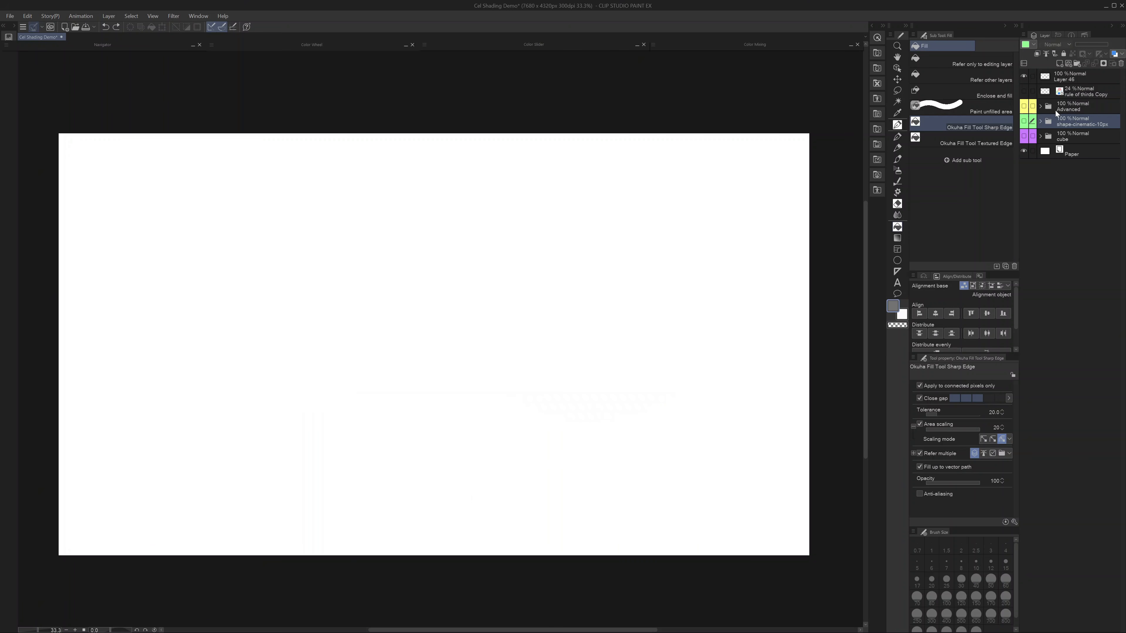
{"action": "left_click", "coordinate": [1075, 106]}
{"action": "left_click", "coordinate": [1023, 106]}
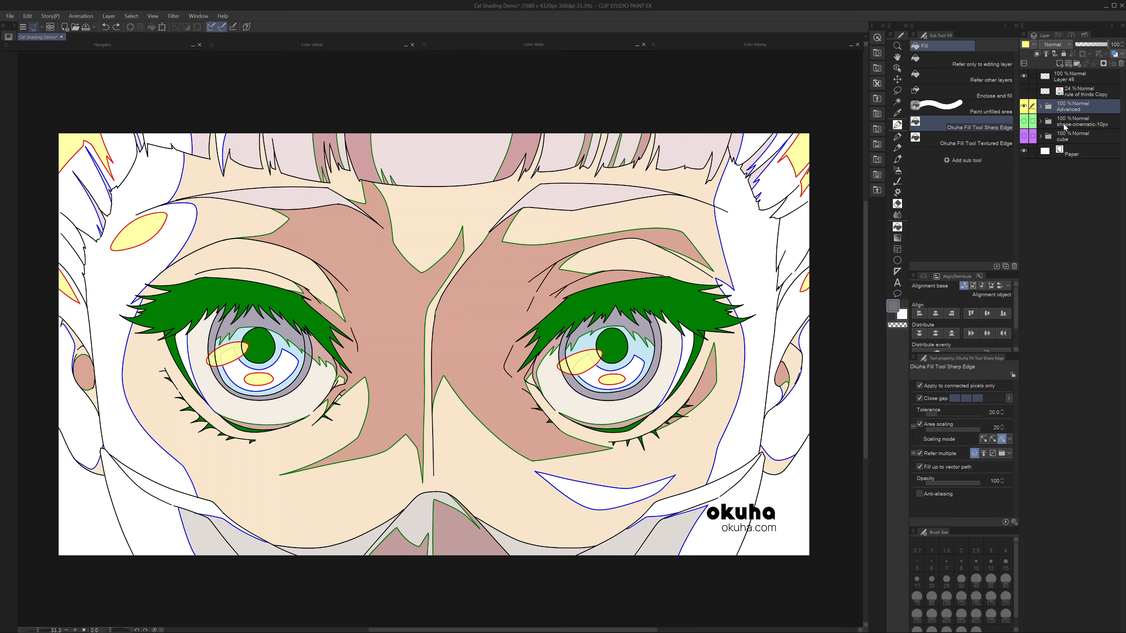
{"action": "left_click", "coordinate": [1040, 106]}
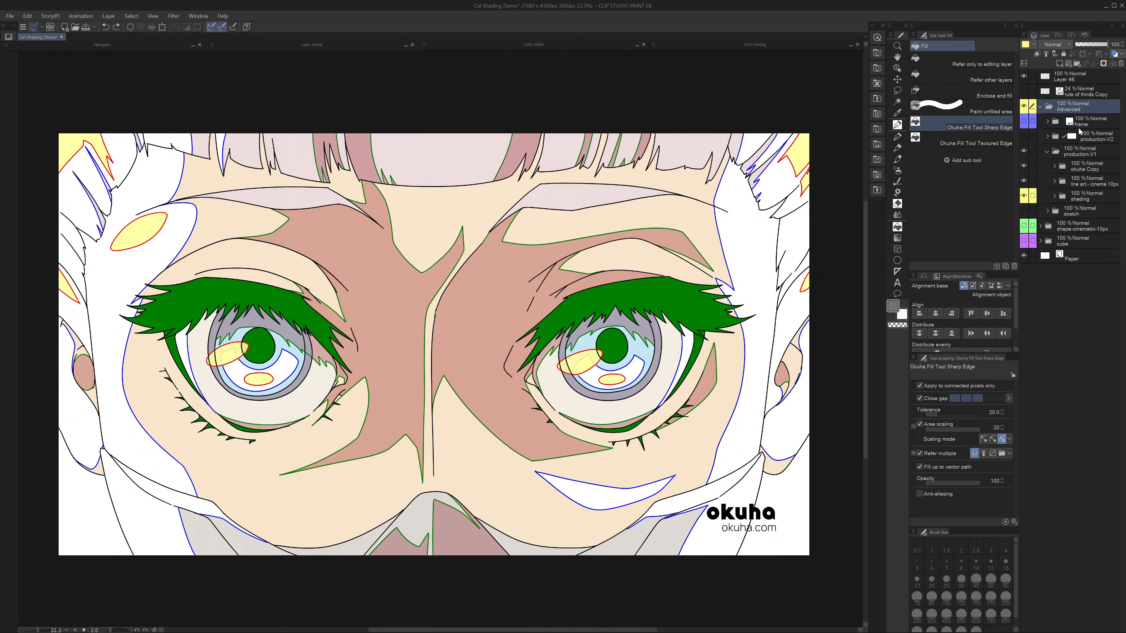
Step: Hide the shading folder and show the frame folder's wireframe over the face's line art
{"action": "left_click", "coordinate": [1047, 151]}
{"action": "left_click", "coordinate": [1047, 151]}
{"action": "left_click", "coordinate": [1024, 196]}
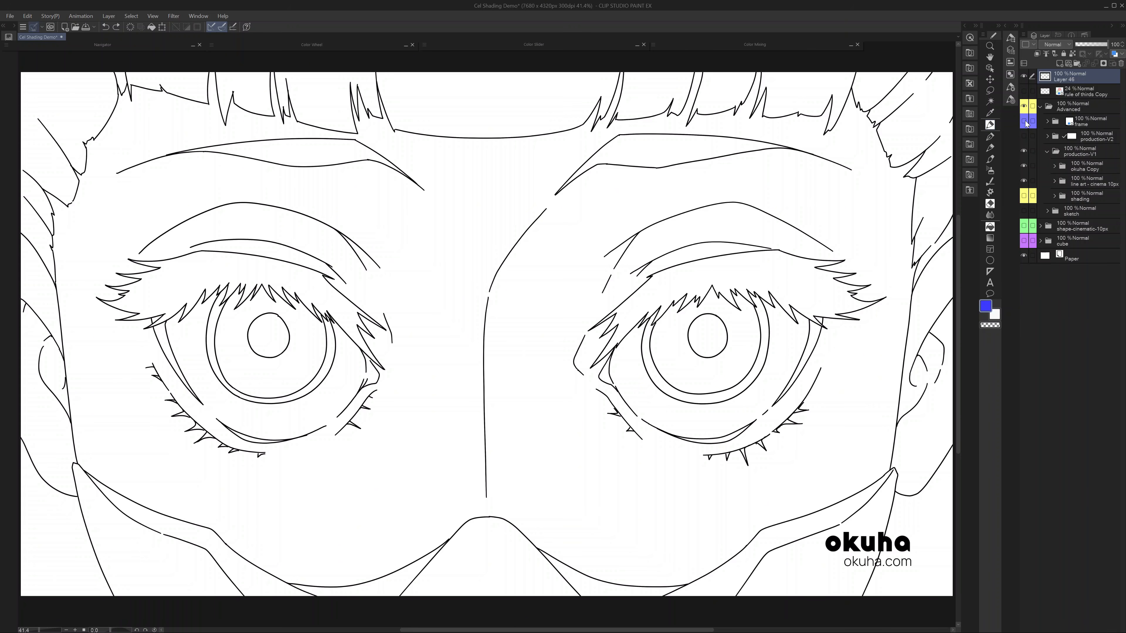
{"action": "left_click", "coordinate": [1025, 122]}
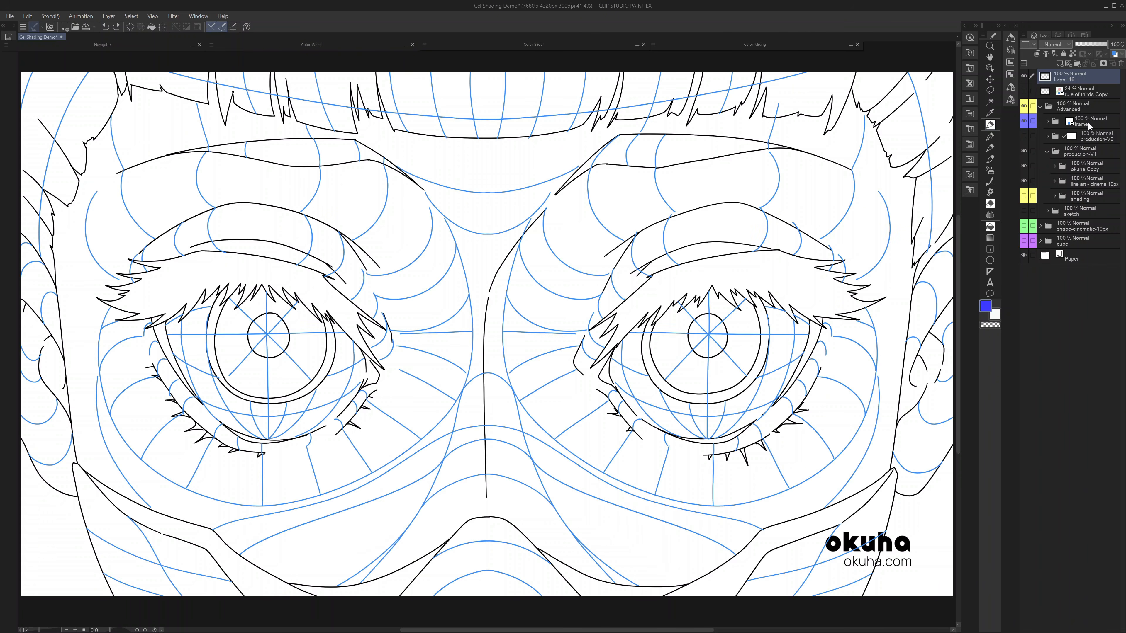
{"action": "left_click", "coordinate": [1084, 123]}
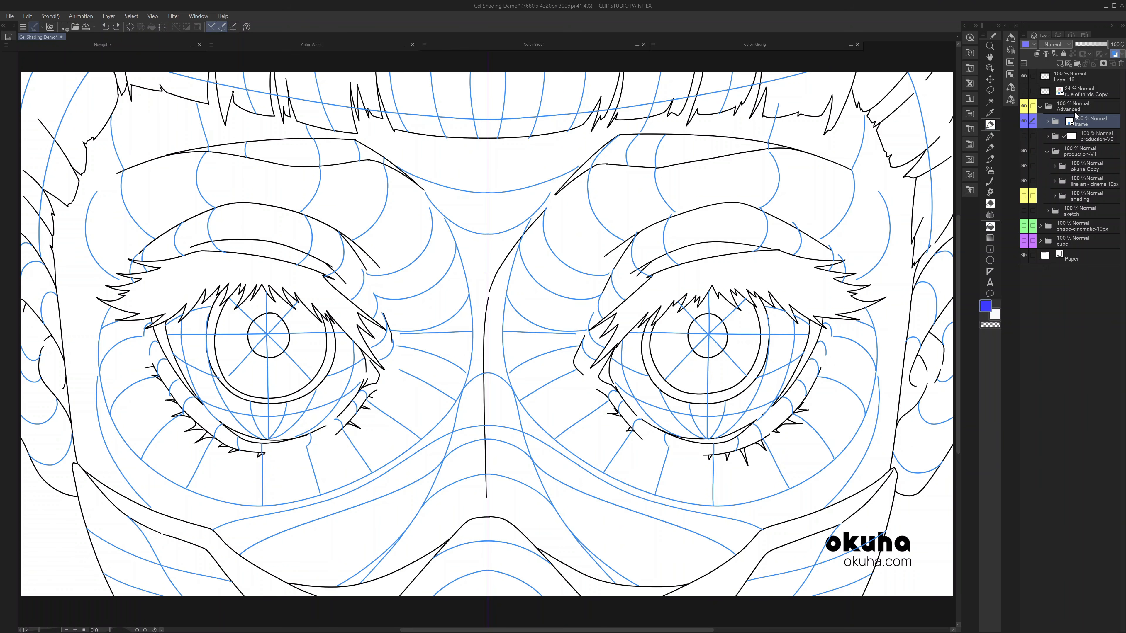
Step: On Layer 46, draw short curved red contour strokes across both eyebrows along the wireframe
{"action": "left_click", "coordinate": [1067, 79]}
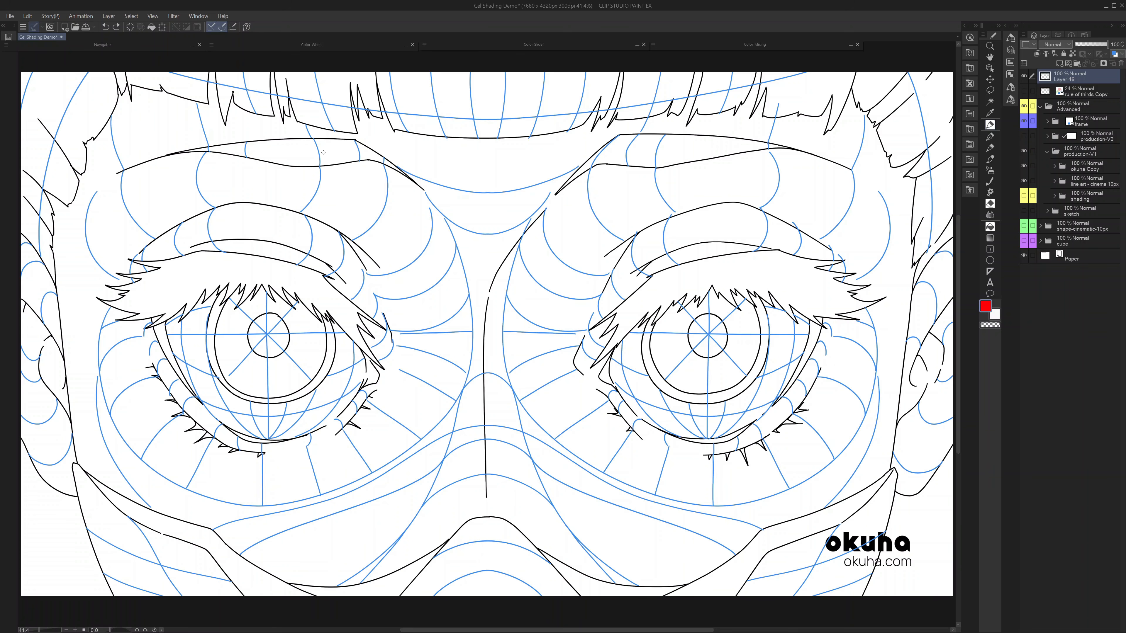
{"action": "left_click_drag", "start_coordinate": [314, 138], "coordinate": [317, 169]}
{"action": "left_click_drag", "start_coordinate": [248, 142], "coordinate": [247, 160]}
{"action": "mouse_move", "coordinate": [354, 141]}
{"action": "left_mouse_down"}
{"action": "mouse_move", "coordinate": [358, 161]}
{"action": "mouse_move", "coordinate": [382, 165]}
{"action": "left_mouse_up"}
{"action": "left_click_drag", "start_coordinate": [614, 142], "coordinate": [599, 165]}
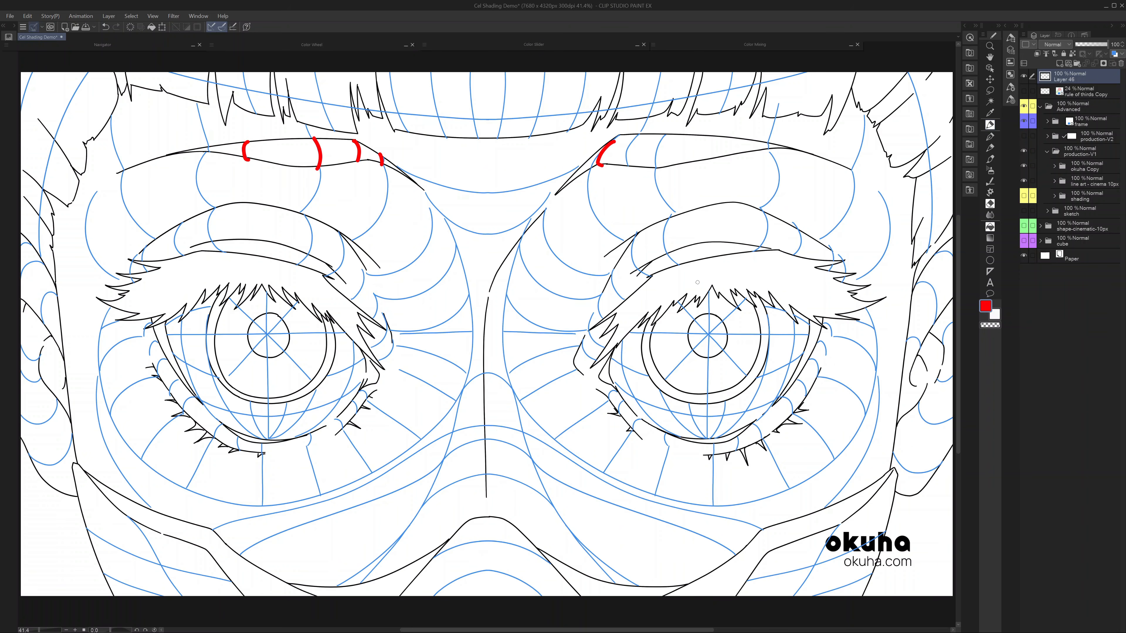
Step: Trace red contour strokes across the right eye's upper eyelid fold from the inner to the outer corner
{"action": "mouse_move", "coordinate": [638, 232]}
{"action": "left_mouse_down"}
{"action": "mouse_move", "coordinate": [649, 272]}
{"action": "mouse_move", "coordinate": [614, 272]}
{"action": "mouse_move", "coordinate": [606, 317]}
{"action": "left_mouse_up"}
{"action": "left_click_drag", "start_coordinate": [670, 219], "coordinate": [678, 266]}
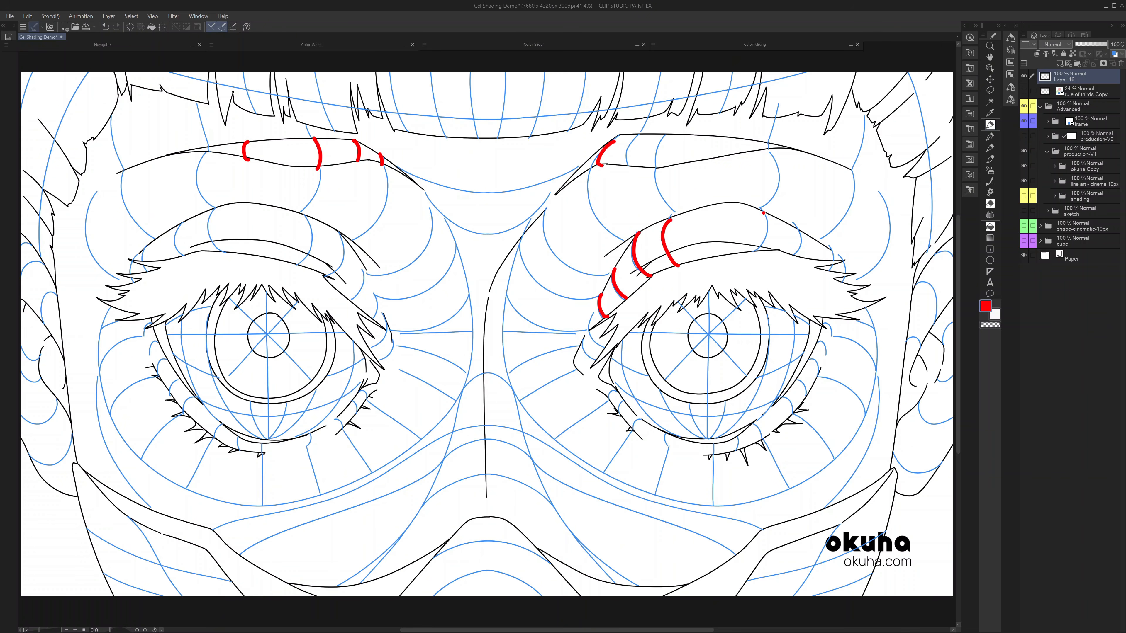
{"action": "left_click_drag", "start_coordinate": [764, 213], "coordinate": [756, 252]}
{"action": "left_click_drag", "start_coordinate": [799, 227], "coordinate": [802, 260]}
Step: Draw red vertical and horizontal contour curves around the right eyeball to show its spherical form
{"action": "left_click_drag", "start_coordinate": [624, 340], "coordinate": [661, 431]}
{"action": "mouse_move", "coordinate": [791, 309]}
{"action": "left_mouse_down"}
{"action": "mouse_move", "coordinate": [790, 377]}
{"action": "mouse_move", "coordinate": [763, 417]}
{"action": "left_mouse_up"}
{"action": "mouse_move", "coordinate": [803, 350]}
{"action": "left_mouse_down"}
{"action": "mouse_move", "coordinate": [721, 392]}
{"action": "mouse_move", "coordinate": [612, 367]}
{"action": "mouse_move", "coordinate": [773, 398]}
{"action": "left_mouse_up"}
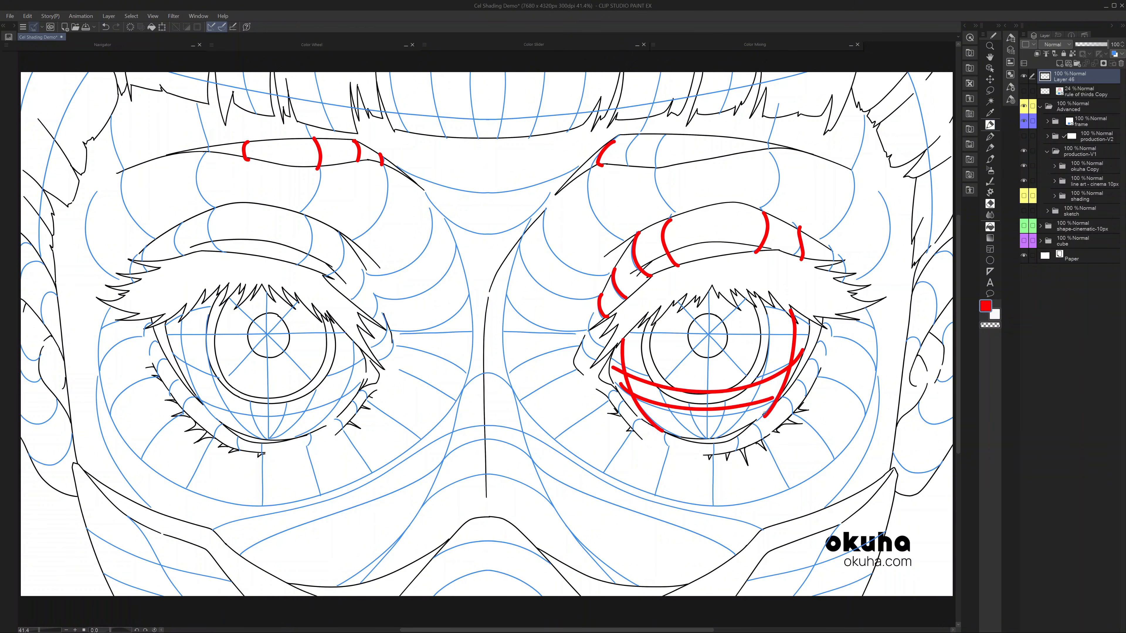
{"action": "mouse_move", "coordinate": [810, 334]}
{"action": "left_mouse_down"}
{"action": "mouse_move", "coordinate": [704, 333]}
{"action": "mouse_move", "coordinate": [791, 314]}
{"action": "mouse_move", "coordinate": [650, 312]}
{"action": "left_mouse_up"}
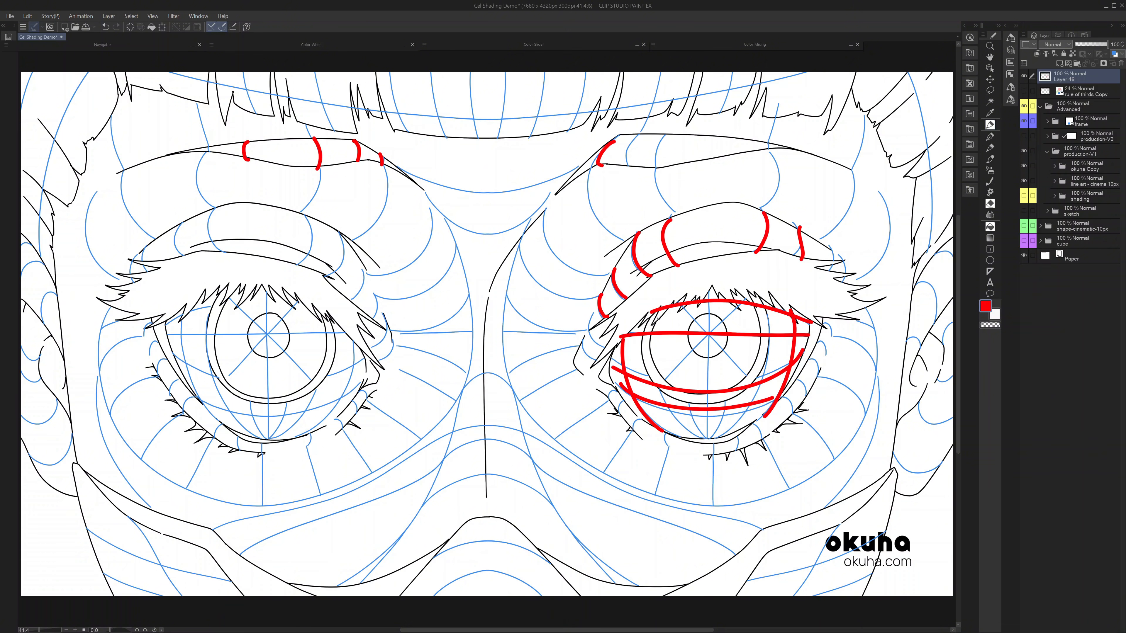
Step: Add a short red line below the left pupil and curved red contour strokes down the left ear
{"action": "left_click_drag", "start_coordinate": [268, 358], "coordinate": [268, 390]}
{"action": "left_click_drag", "start_coordinate": [55, 293], "coordinate": [49, 325]}
{"action": "mouse_move", "coordinate": [33, 454]}
{"action": "left_mouse_down"}
{"action": "mouse_move", "coordinate": [74, 442]}
{"action": "mouse_move", "coordinate": [34, 419]}
{"action": "mouse_move", "coordinate": [27, 380]}
{"action": "mouse_move", "coordinate": [40, 348]}
{"action": "left_mouse_up"}
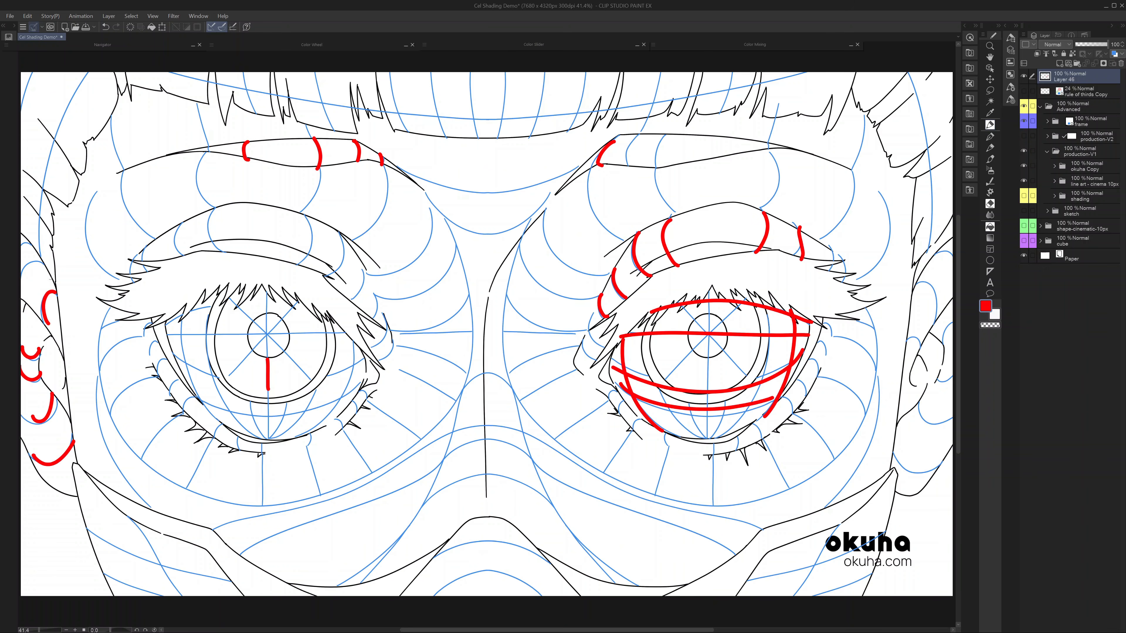
{"action": "left_click_drag", "start_coordinate": [44, 266], "coordinate": [21, 281]}
{"action": "left_click_drag", "start_coordinate": [32, 244], "coordinate": [20, 249]}
Step: Trace red contour strokes over the hollows between the nose bridge and both eyes, and from the brows to the eyelids
{"action": "mouse_move", "coordinate": [519, 249]}
{"action": "left_mouse_down"}
{"action": "mouse_move", "coordinate": [601, 277]}
{"action": "mouse_move", "coordinate": [585, 306]}
{"action": "mouse_move", "coordinate": [504, 301]}
{"action": "left_mouse_up"}
{"action": "mouse_move", "coordinate": [577, 339]}
{"action": "left_mouse_down"}
{"action": "mouse_move", "coordinate": [554, 326]}
{"action": "mouse_move", "coordinate": [506, 342]}
{"action": "mouse_move", "coordinate": [542, 347]}
{"action": "left_mouse_up"}
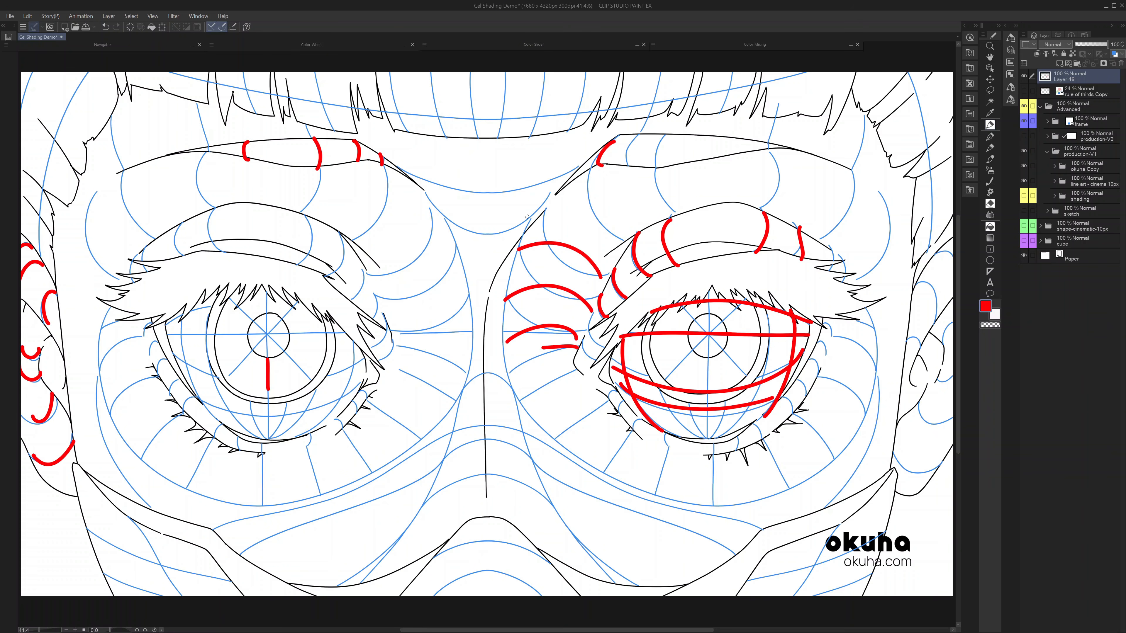
{"action": "mouse_move", "coordinate": [428, 203]}
{"action": "left_mouse_down"}
{"action": "mouse_move", "coordinate": [433, 218]}
{"action": "mouse_move", "coordinate": [374, 270]}
{"action": "left_mouse_up"}
{"action": "left_click_drag", "start_coordinate": [457, 248], "coordinate": [387, 291]}
{"action": "mouse_move", "coordinate": [463, 285]}
{"action": "left_mouse_down"}
{"action": "mouse_move", "coordinate": [428, 325]}
{"action": "mouse_move", "coordinate": [399, 326]}
{"action": "left_mouse_up"}
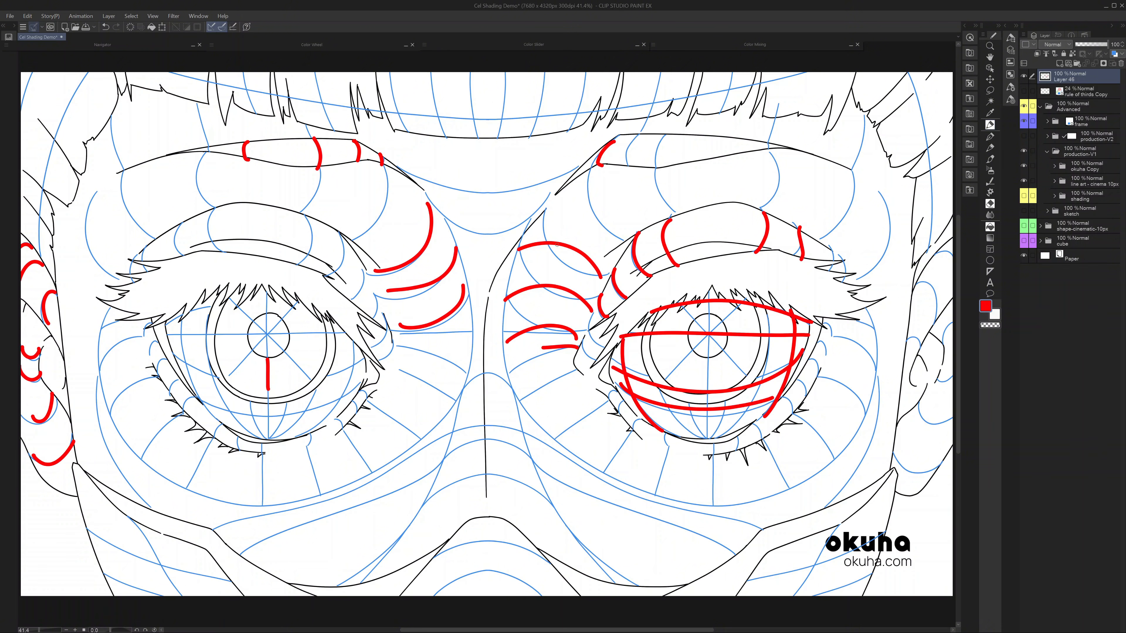
{"action": "left_click_drag", "start_coordinate": [525, 243], "coordinate": [587, 301]}
{"action": "left_click_drag", "start_coordinate": [513, 290], "coordinate": [583, 334]}
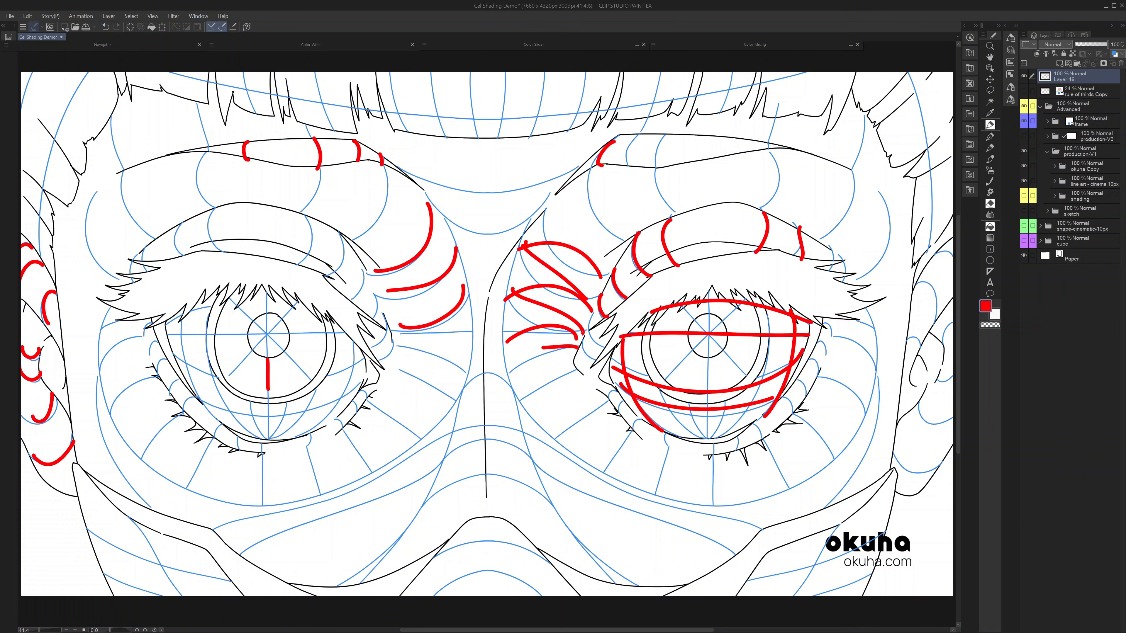
{"action": "left_click_drag", "start_coordinate": [596, 170], "coordinate": [642, 244]}
{"action": "left_click_drag", "start_coordinate": [381, 172], "coordinate": [357, 244]}
{"action": "mouse_move", "coordinate": [408, 336]}
{"action": "left_mouse_down"}
{"action": "mouse_move", "coordinate": [418, 349]}
{"action": "mouse_move", "coordinate": [476, 328]}
{"action": "left_mouse_up"}
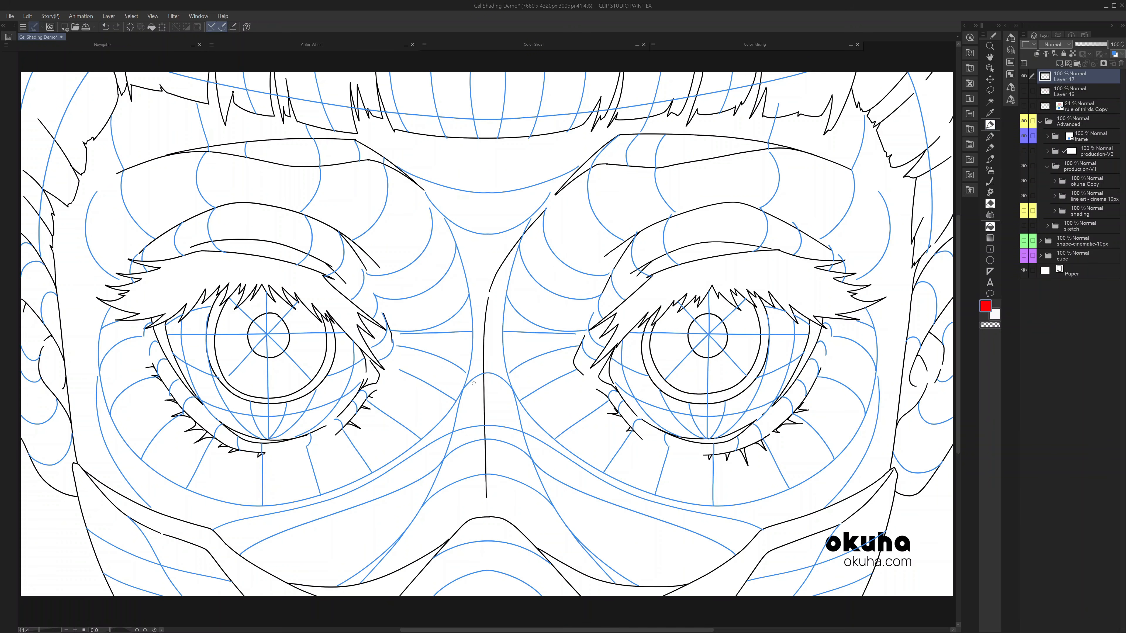
Step: On Layer 47, draw red arcs across the nose bridge and between the eyebrows, and hide the layer
{"action": "left_click_drag", "start_coordinate": [463, 392], "coordinate": [512, 394]}
{"action": "left_click_drag", "start_coordinate": [452, 432], "coordinate": [524, 446]}
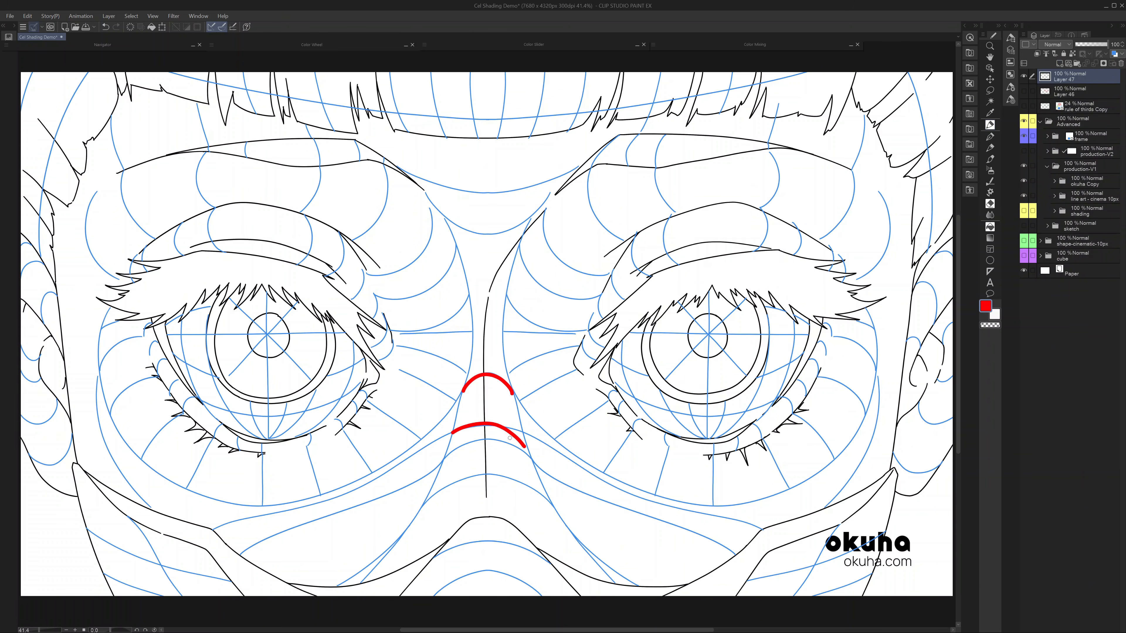
{"action": "mouse_move", "coordinate": [446, 462]}
{"action": "left_mouse_down"}
{"action": "mouse_move", "coordinate": [453, 449]}
{"action": "mouse_move", "coordinate": [536, 462]}
{"action": "left_mouse_up"}
{"action": "mouse_move", "coordinate": [411, 174]}
{"action": "left_mouse_down"}
{"action": "mouse_move", "coordinate": [452, 221]}
{"action": "mouse_move", "coordinate": [555, 203]}
{"action": "mouse_move", "coordinate": [457, 192]}
{"action": "mouse_move", "coordinate": [574, 174]}
{"action": "mouse_move", "coordinate": [536, 220]}
{"action": "left_mouse_up"}
{"action": "left_click", "coordinate": [1023, 77]}
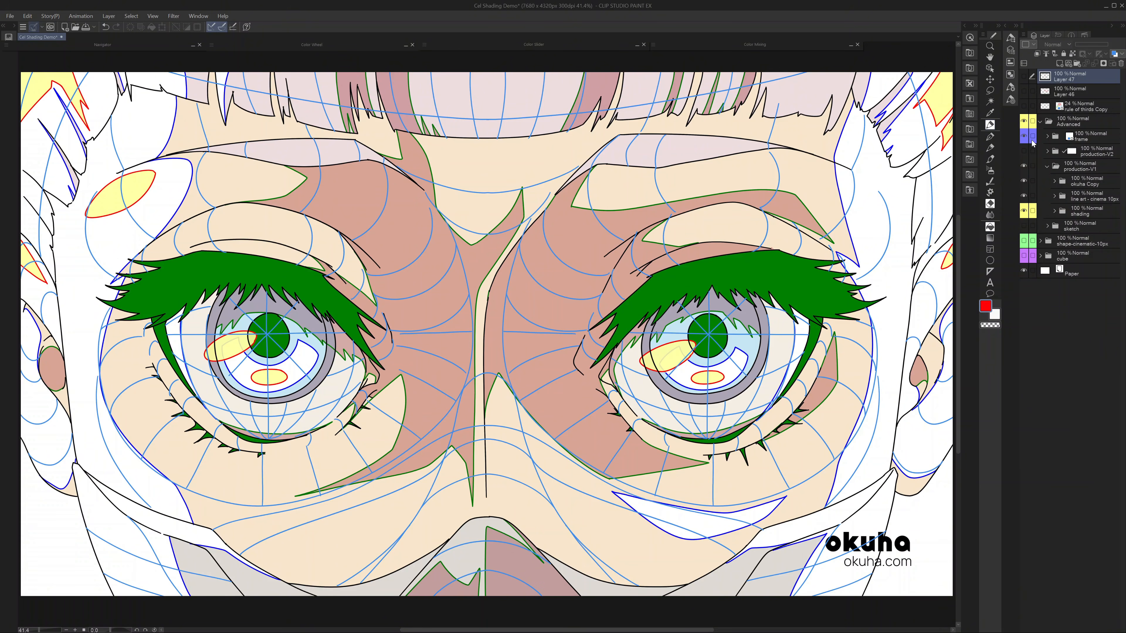
Step: Switch the frame folder's layer colour off and back on, and hide the wireframe
{"action": "left_click", "coordinate": [1091, 138]}
{"action": "left_click", "coordinate": [1115, 54]}
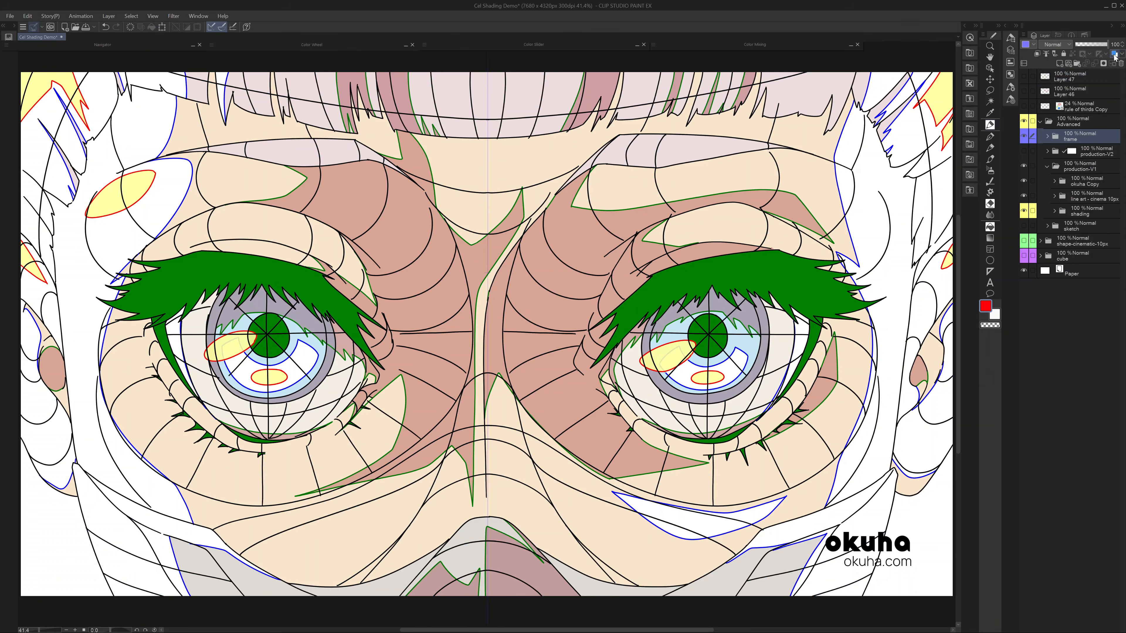
{"action": "left_click", "coordinate": [1115, 54]}
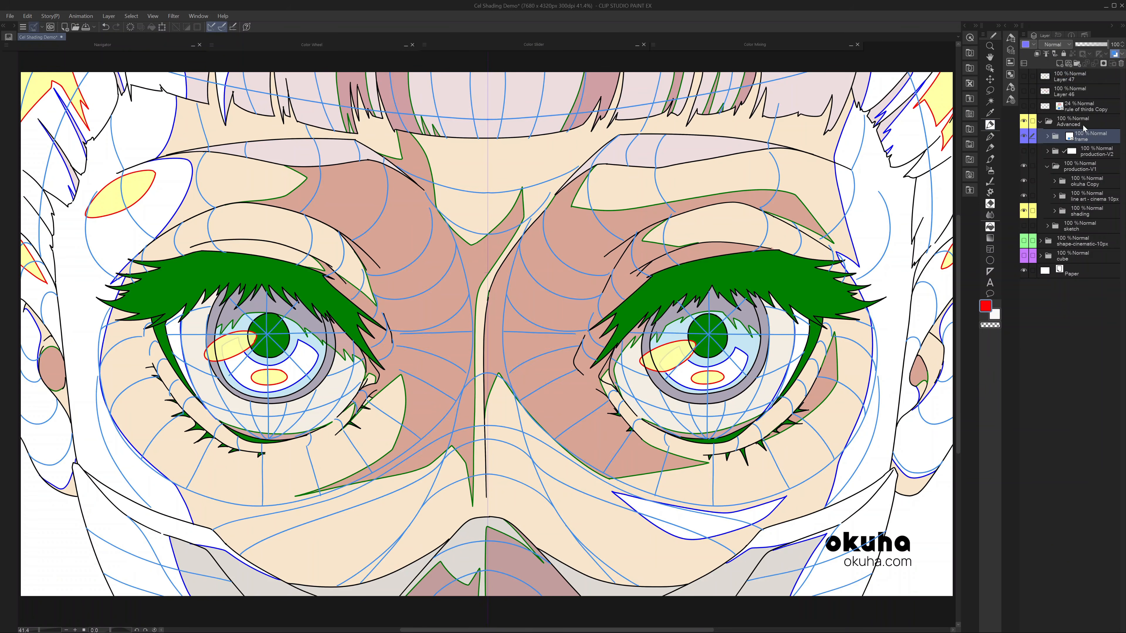
{"action": "left_click", "coordinate": [1024, 136]}
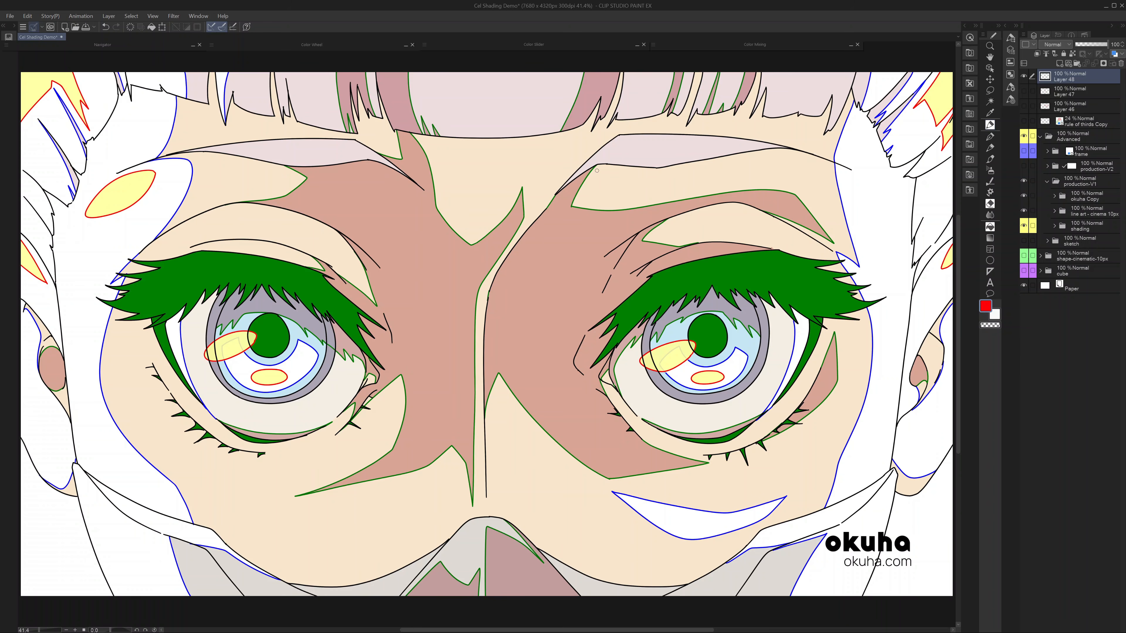
Step: On Layer 48, draw red curves for the shadow edge under the right brow and across both eyelid folds
{"action": "mouse_move", "coordinate": [595, 166]}
{"action": "left_mouse_down"}
{"action": "mouse_move", "coordinate": [698, 201]}
{"action": "mouse_move", "coordinate": [780, 196]}
{"action": "left_mouse_up"}
{"action": "left_click_drag", "start_coordinate": [669, 221], "coordinate": [683, 247]}
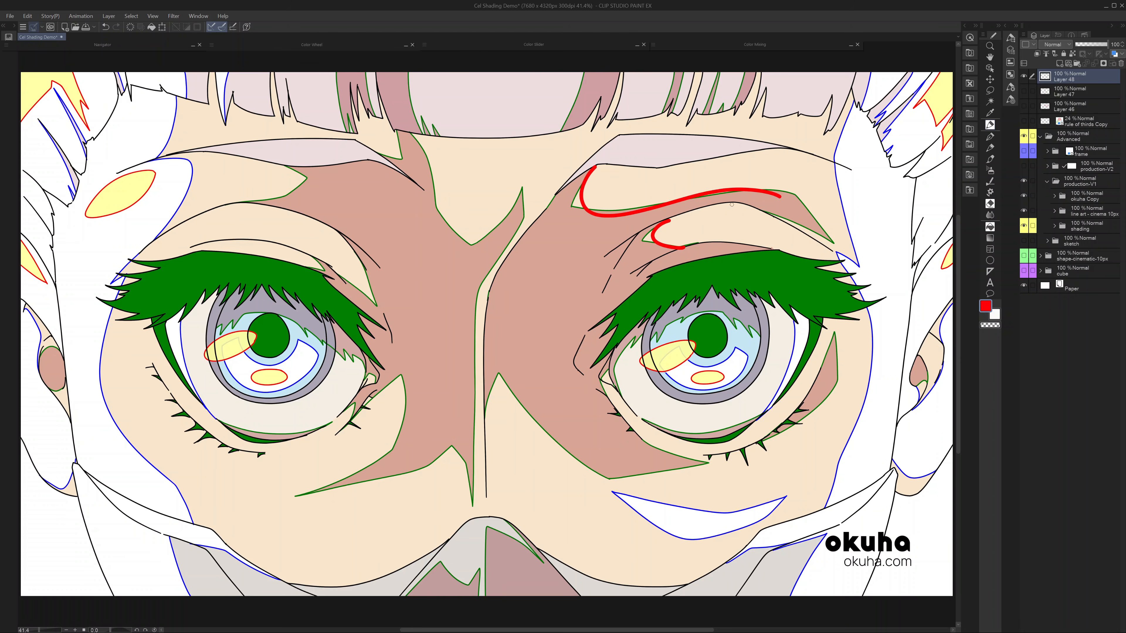
{"action": "left_click_drag", "start_coordinate": [731, 204], "coordinate": [729, 246]}
{"action": "mouse_move", "coordinate": [786, 222]}
{"action": "left_mouse_down"}
{"action": "mouse_move", "coordinate": [779, 253]}
{"action": "mouse_move", "coordinate": [803, 260]}
{"action": "left_mouse_up"}
{"action": "mouse_move", "coordinate": [344, 236]}
{"action": "left_mouse_down"}
{"action": "mouse_move", "coordinate": [348, 284]}
{"action": "mouse_move", "coordinate": [317, 270]}
{"action": "mouse_move", "coordinate": [355, 248]}
{"action": "mouse_move", "coordinate": [349, 286]}
{"action": "left_mouse_up"}
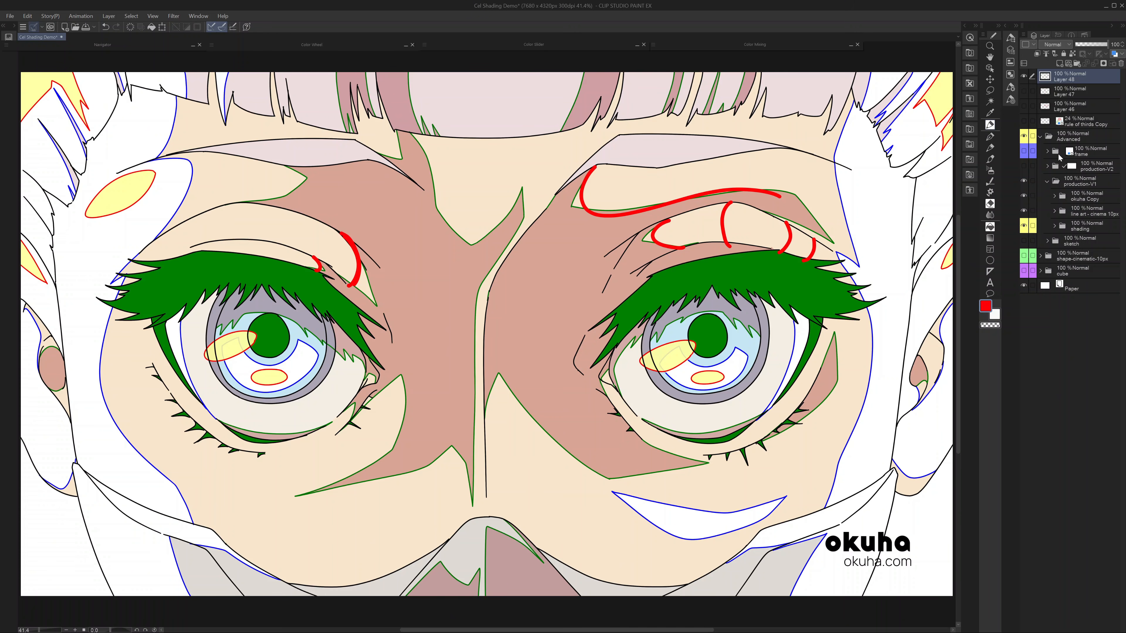
Step: Hide Layer 48's red strokes and compare the face with the shading folder hidden and shown
{"action": "left_click", "coordinate": [1047, 182]}
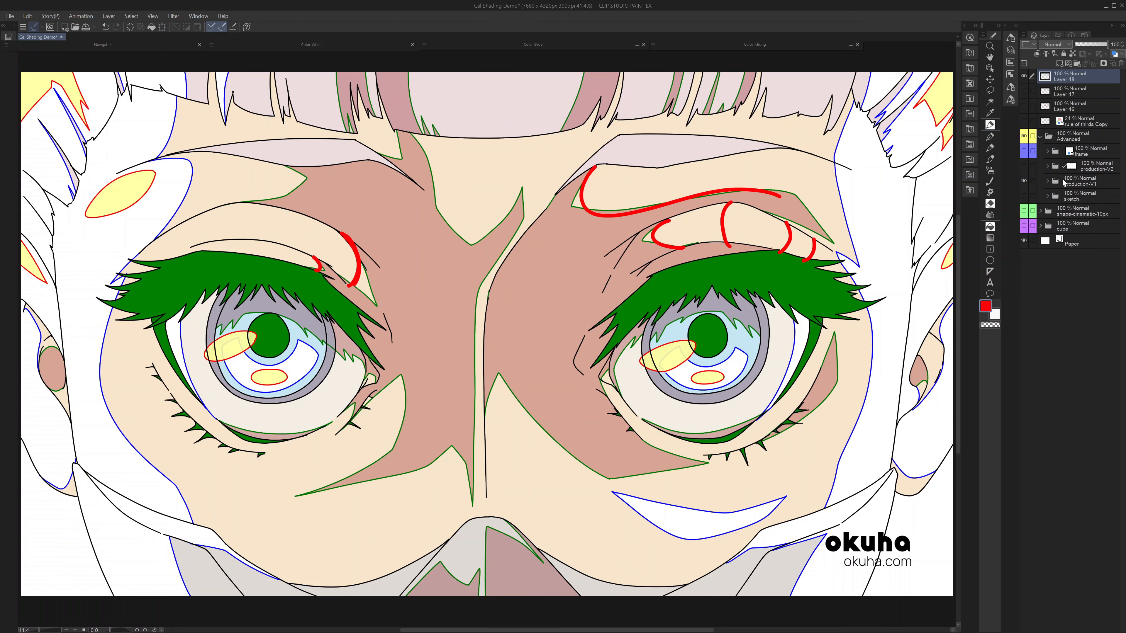
{"action": "left_click", "coordinate": [1047, 182]}
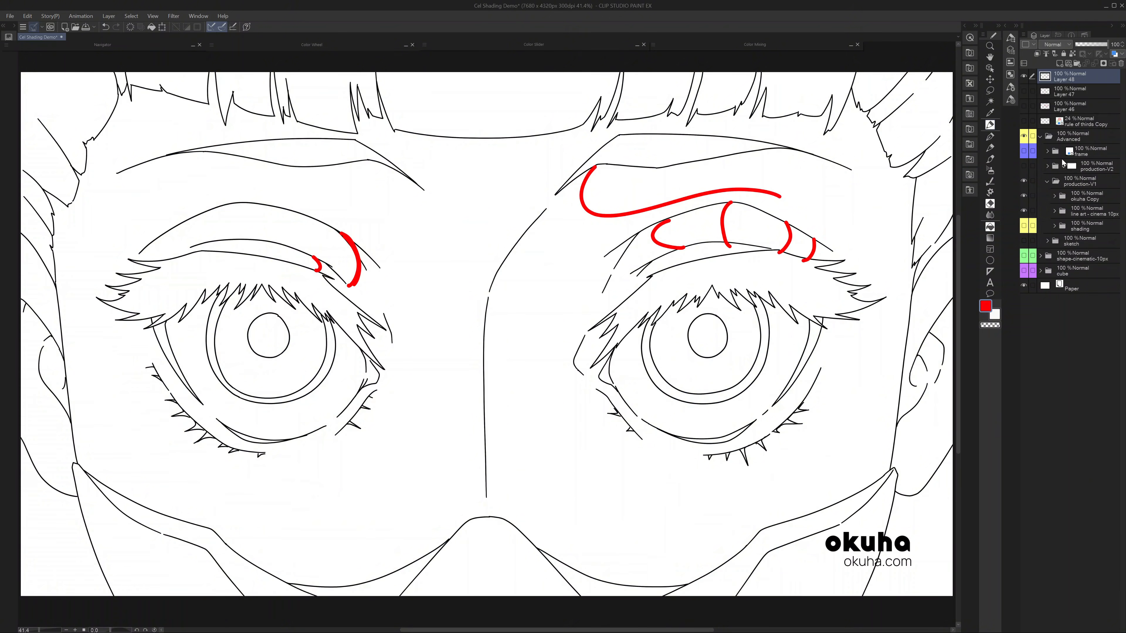
{"action": "left_click", "coordinate": [1024, 77]}
{"action": "left_click", "coordinate": [1024, 226]}
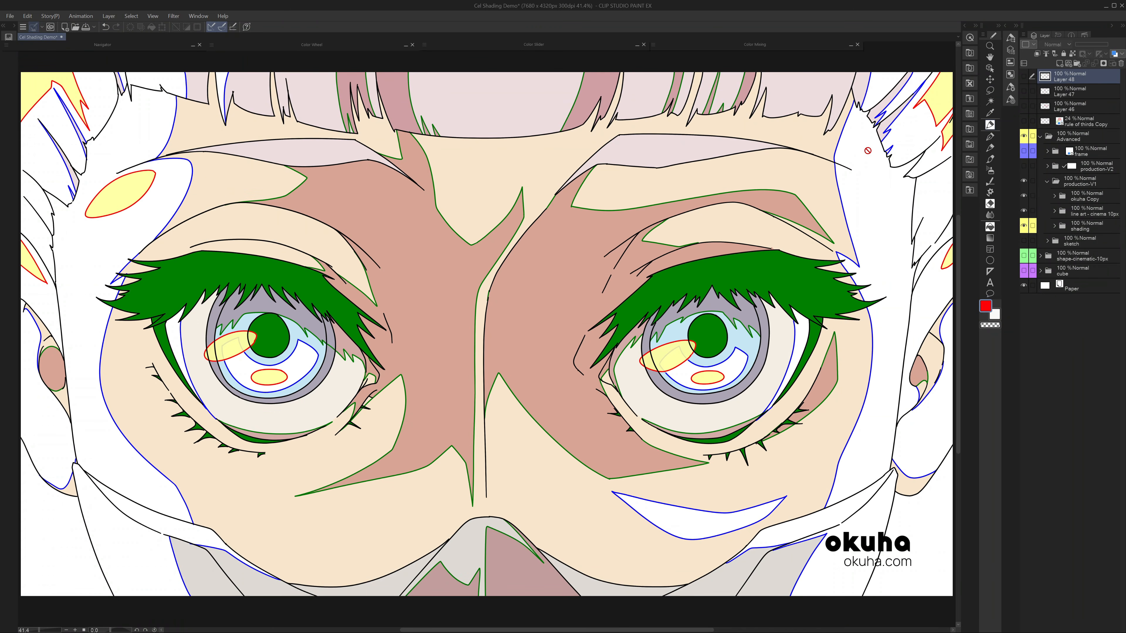
Step: On a new layer, try short red marks around the temples and nose bridge, undoing the first ones
{"action": "left_click", "coordinate": [1060, 63]}
{"action": "left_click_drag", "start_coordinate": [840, 123], "coordinate": [854, 136]}
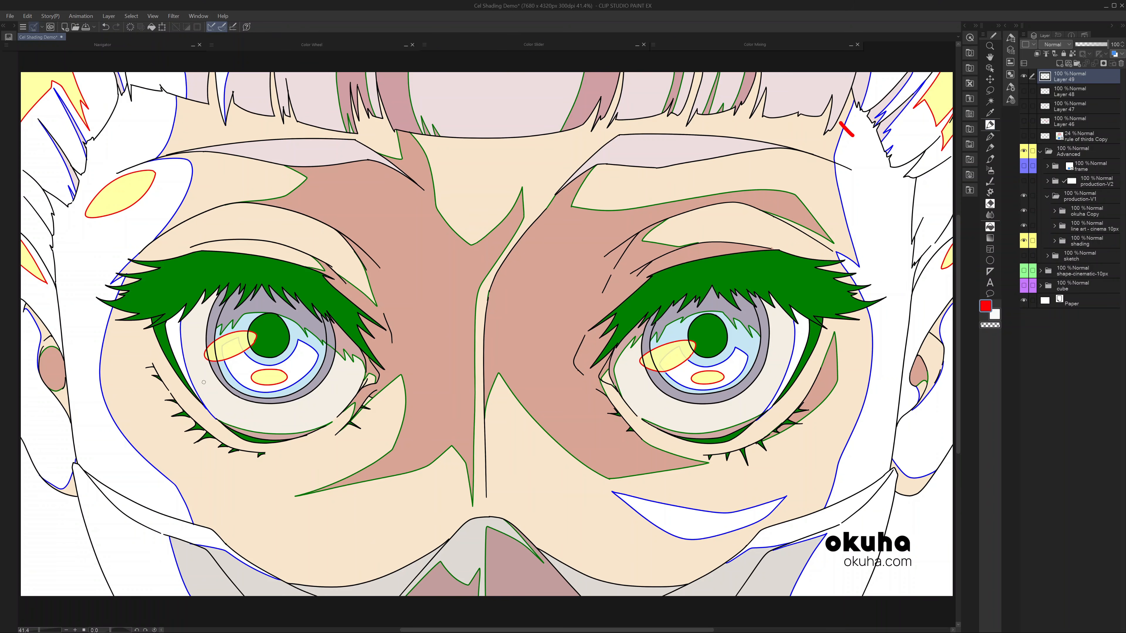
{"action": "left_click_drag", "start_coordinate": [65, 239], "coordinate": [75, 245]}
{"action": "key", "text": "ctrl+z"}
{"action": "key", "text": "ctrl+z"}
{"action": "mouse_move", "coordinate": [559, 243]}
{"action": "left_mouse_down"}
{"action": "mouse_move", "coordinate": [507, 371]}
{"action": "mouse_move", "coordinate": [544, 230]}
{"action": "left_mouse_up"}
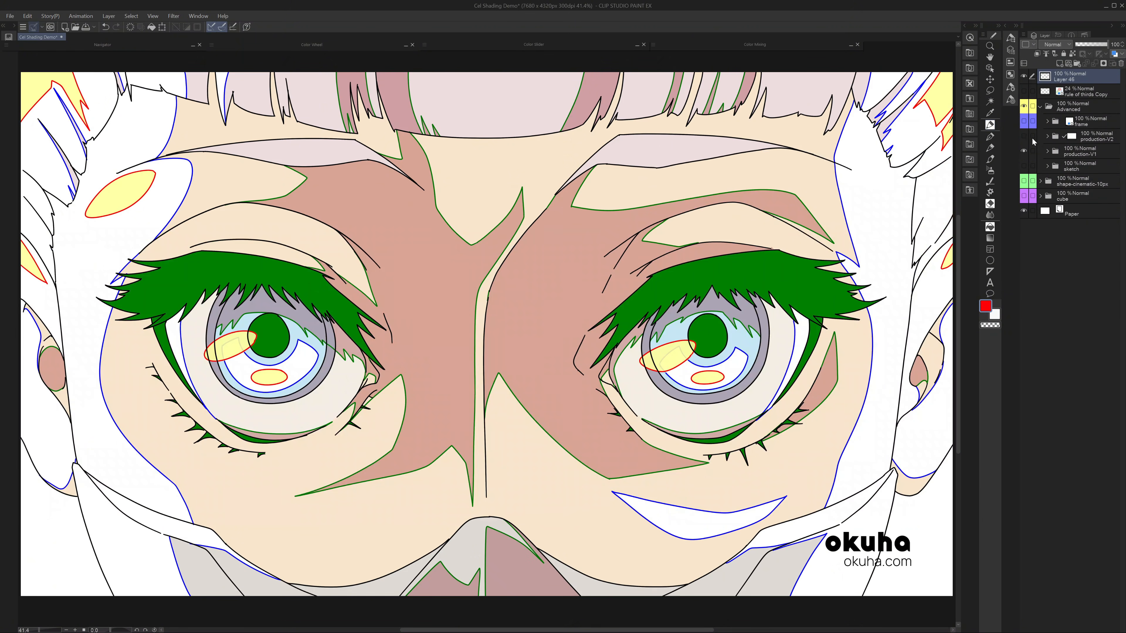
Step: Compare the production-V2 rendering with production-V1 by switching the folders' visibility
{"action": "left_click", "coordinate": [1024, 136]}
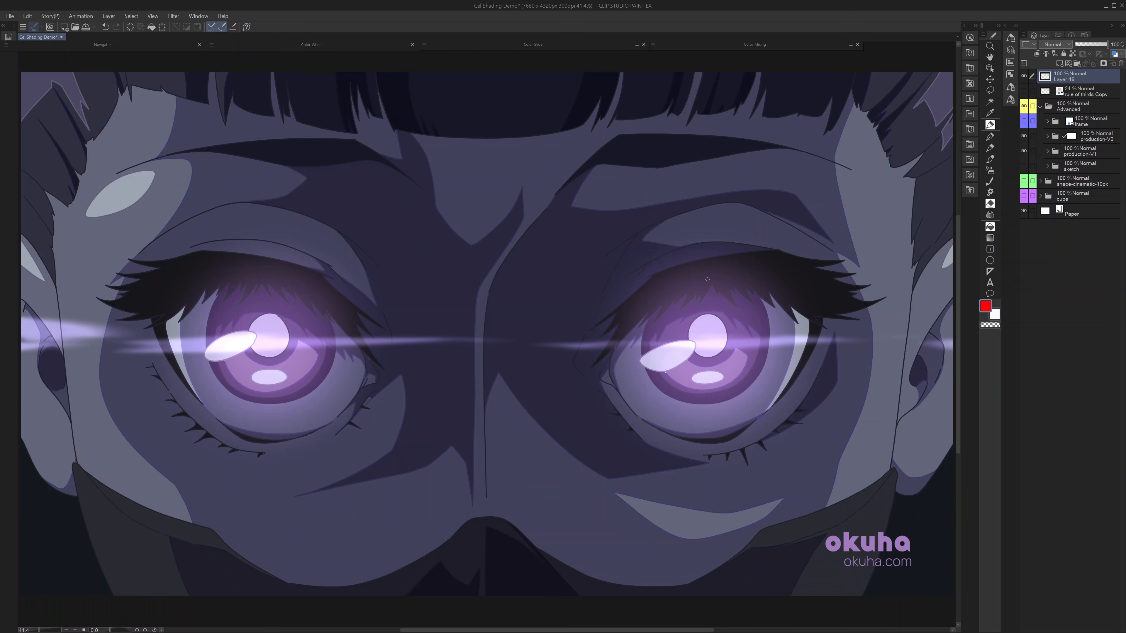
{"action": "left_click", "coordinate": [1024, 150]}
{"action": "left_click", "coordinate": [1023, 150]}
{"action": "left_click", "coordinate": [1023, 136]}
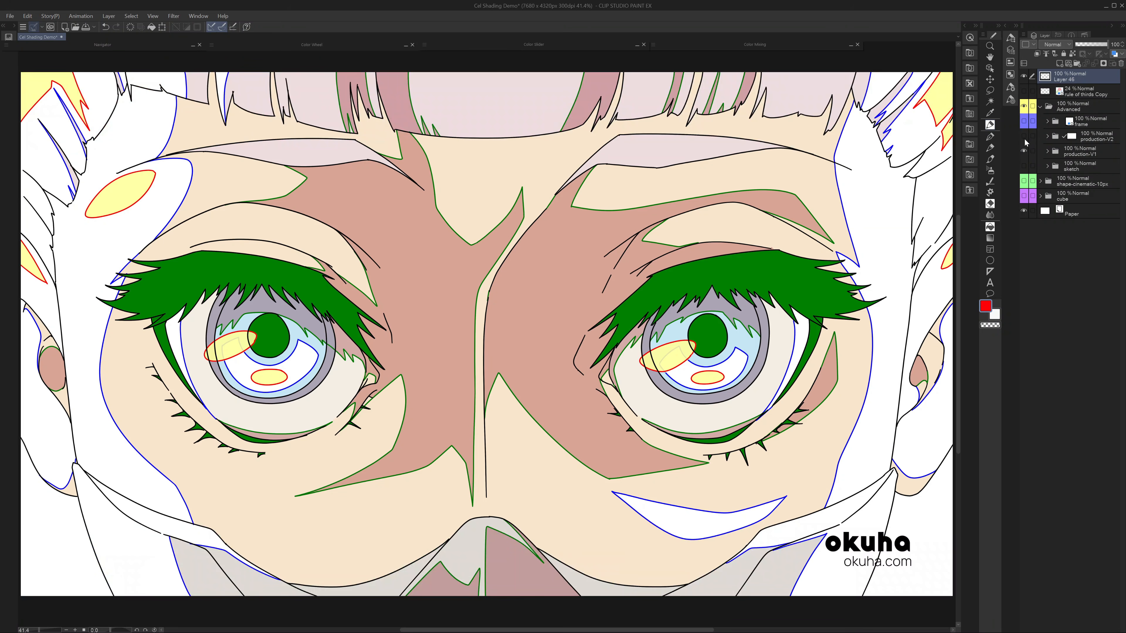
{"action": "left_click", "coordinate": [1025, 136]}
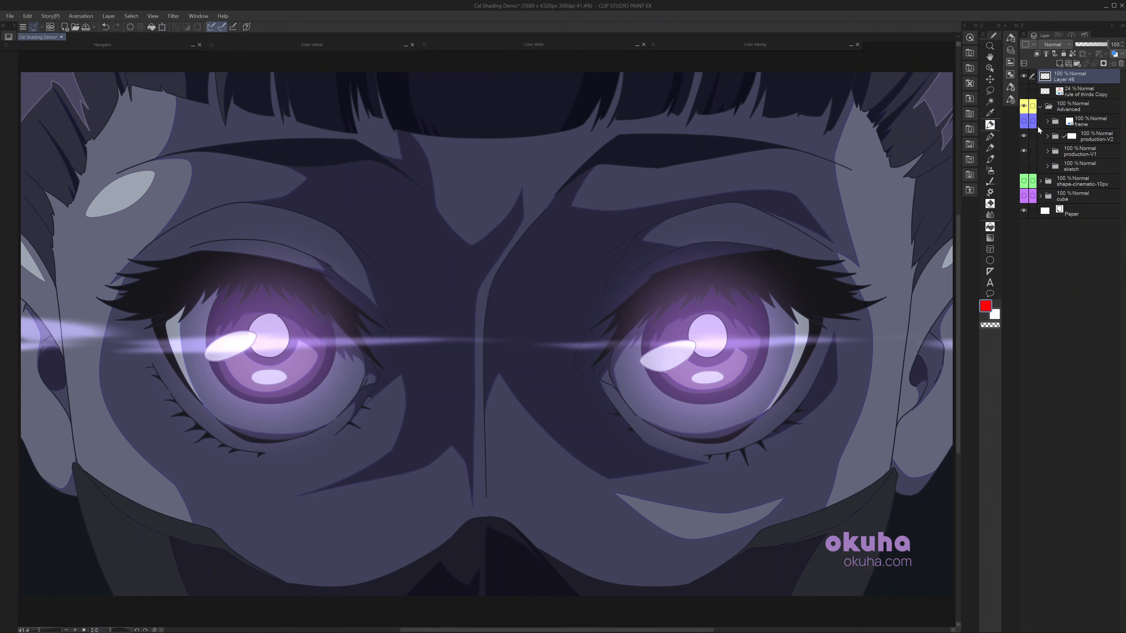
Step: Mark shading edges near the right brow, eye, cheek and ear in red over production-V1, and return to production-V2 with the marks hidden
{"action": "left_click", "coordinate": [1024, 134]}
{"action": "mouse_move", "coordinate": [830, 190]}
{"action": "left_mouse_down"}
{"action": "mouse_move", "coordinate": [846, 183]}
{"action": "mouse_move", "coordinate": [786, 200]}
{"action": "left_mouse_up"}
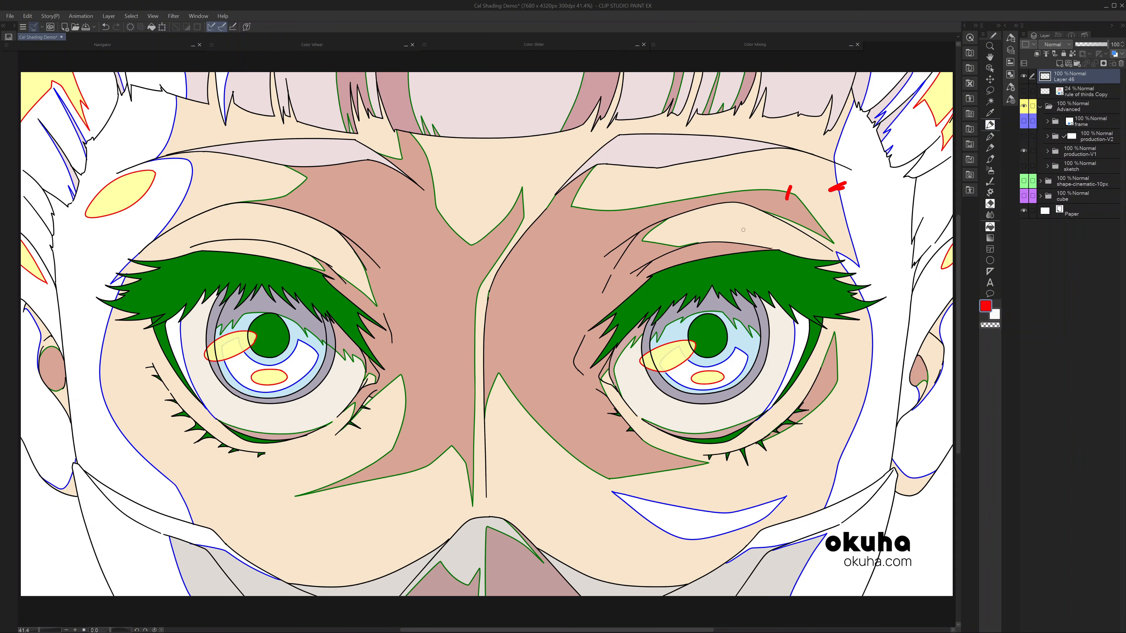
{"action": "left_click_drag", "start_coordinate": [697, 385], "coordinate": [743, 348]}
{"action": "left_click_drag", "start_coordinate": [840, 443], "coordinate": [853, 447]}
{"action": "left_click_drag", "start_coordinate": [931, 375], "coordinate": [922, 378]}
{"action": "left_click", "coordinate": [1024, 77]}
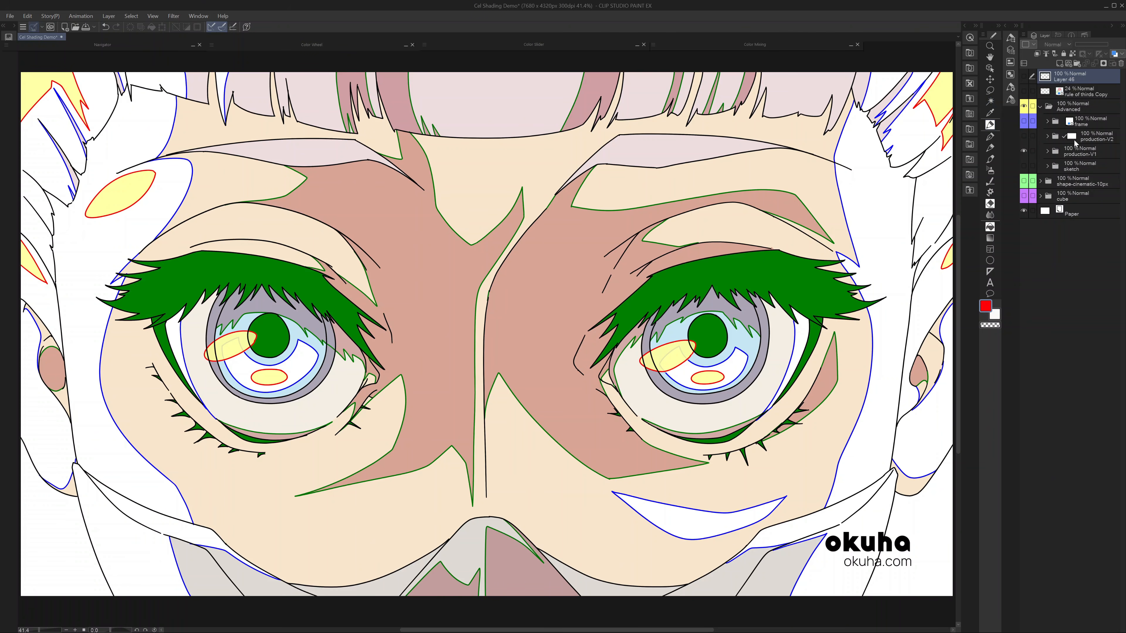
{"action": "left_click", "coordinate": [1024, 136]}
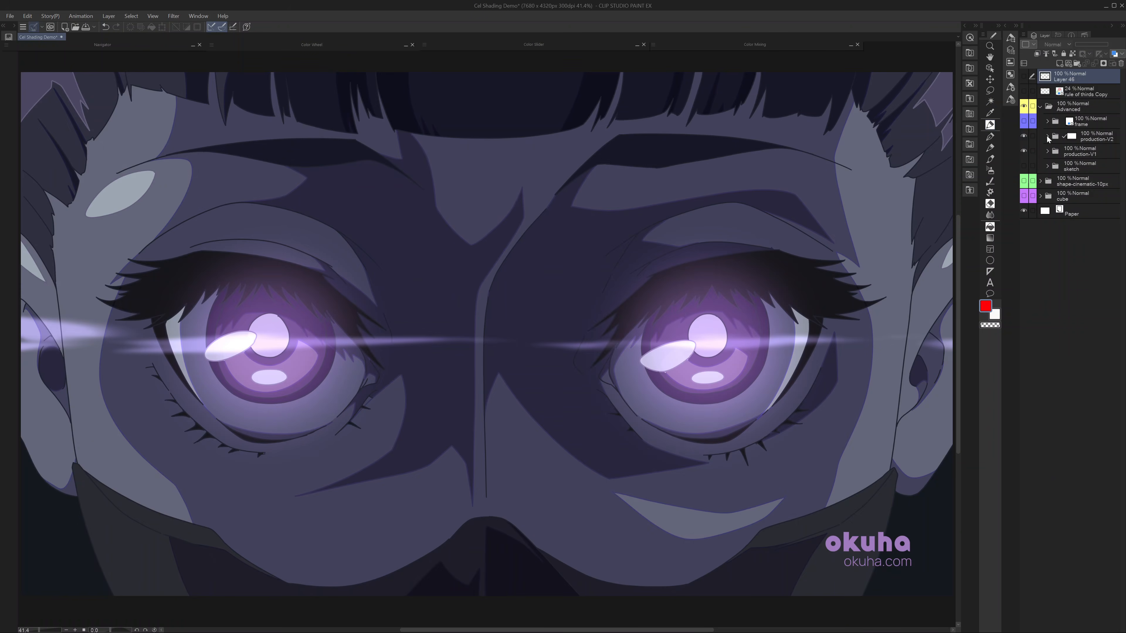